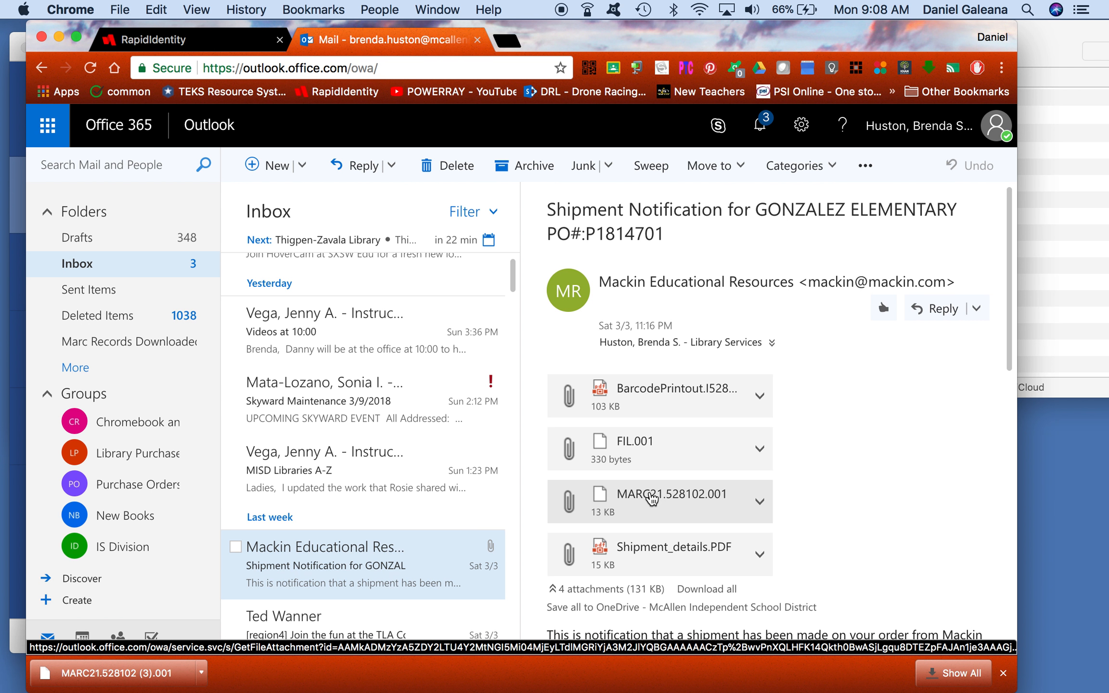
Step: Save the MARC21.528102.001 attachment from the Mackin email into the Finder folder
left_click_drag(652, 501, 1106, 226)
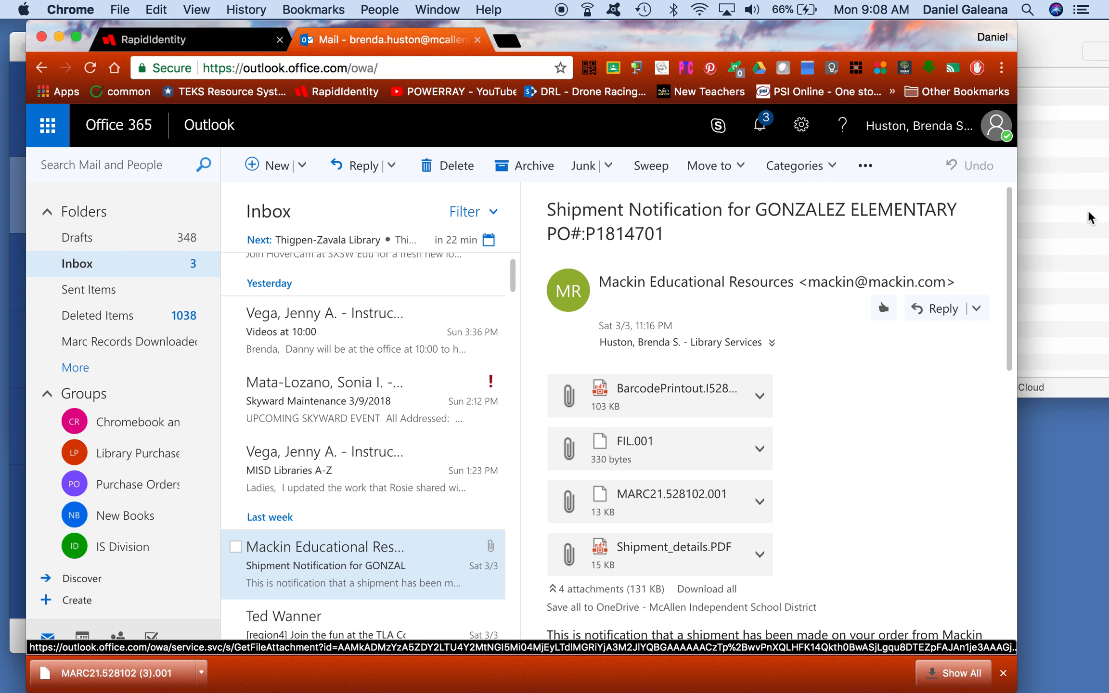
Step: In a new Chrome tab, go to destiny.mcallenisd.net
left_click(506, 40)
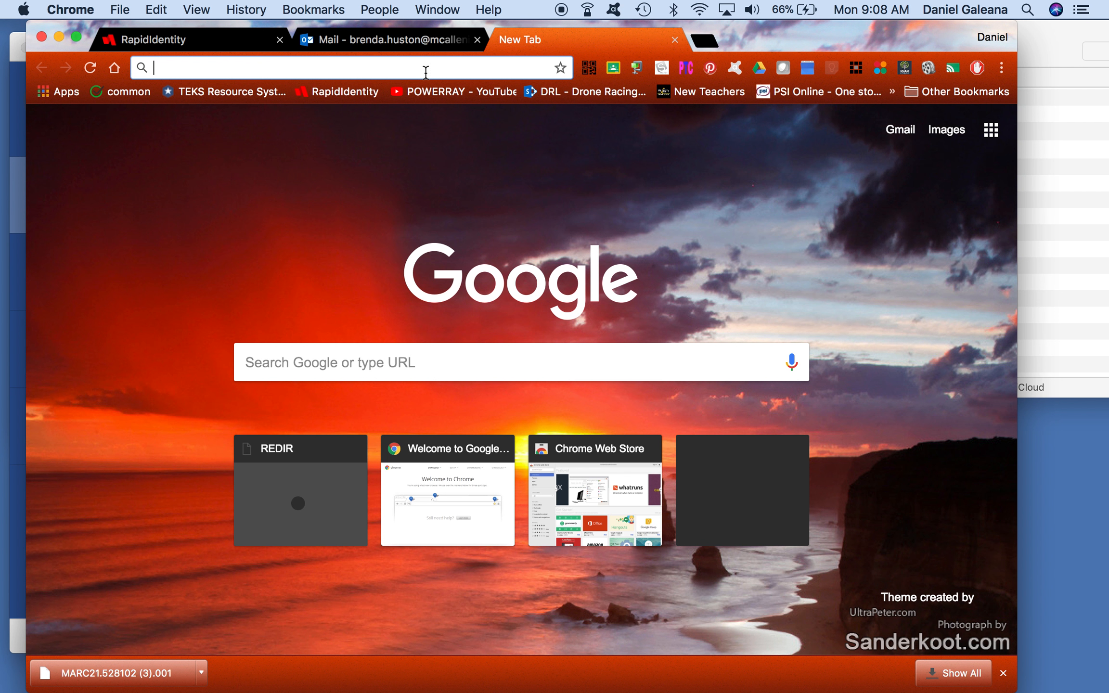
type("destin")
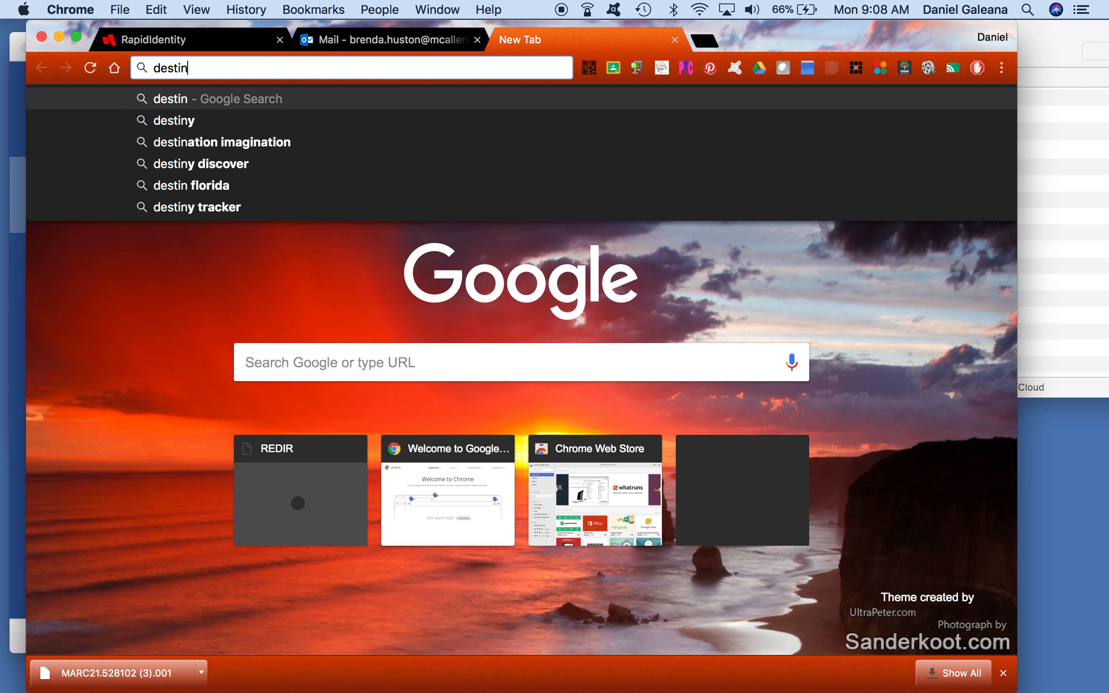
type("y.")
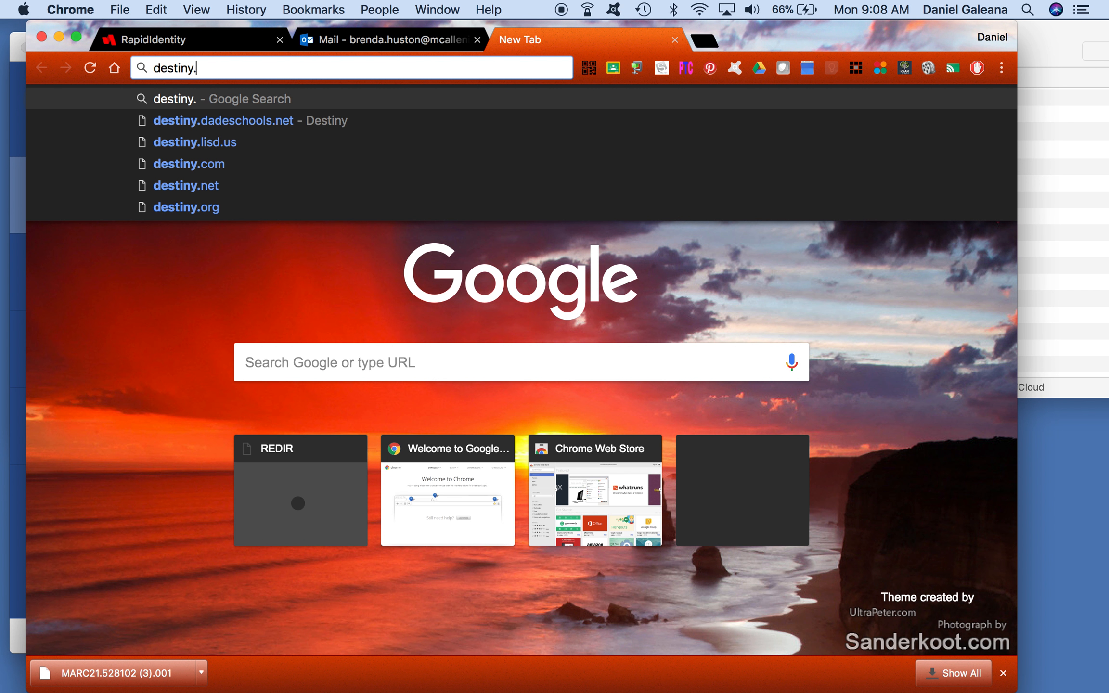
type("mcal;e")
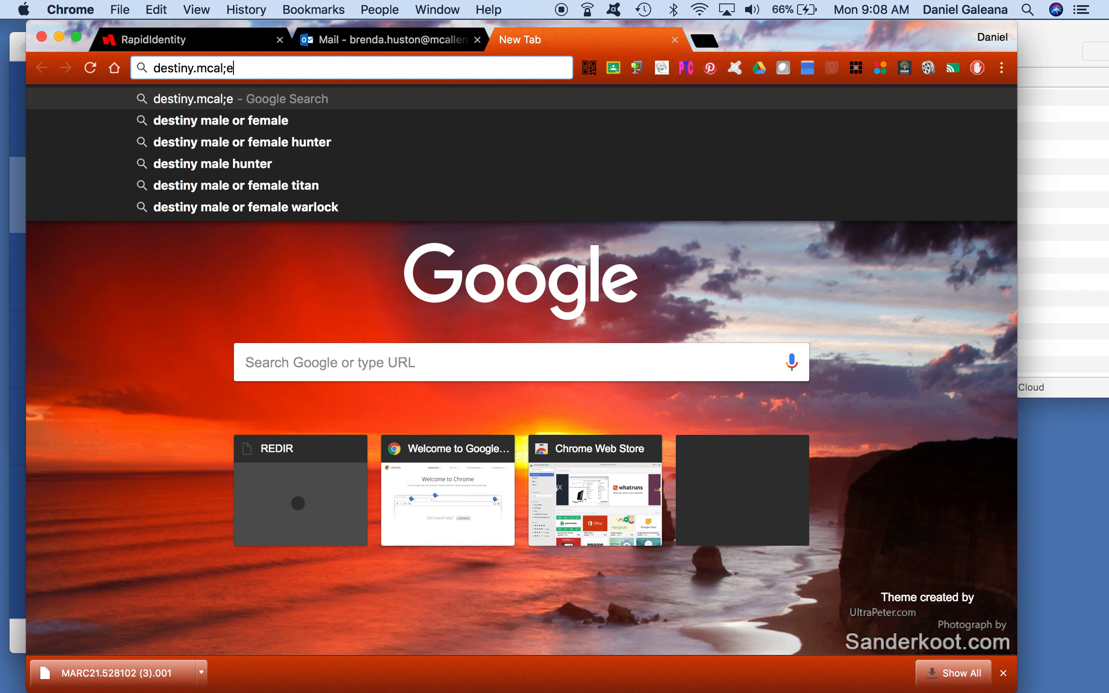
key("BackSpace")
key("BackSpace")
key("BackSpace")
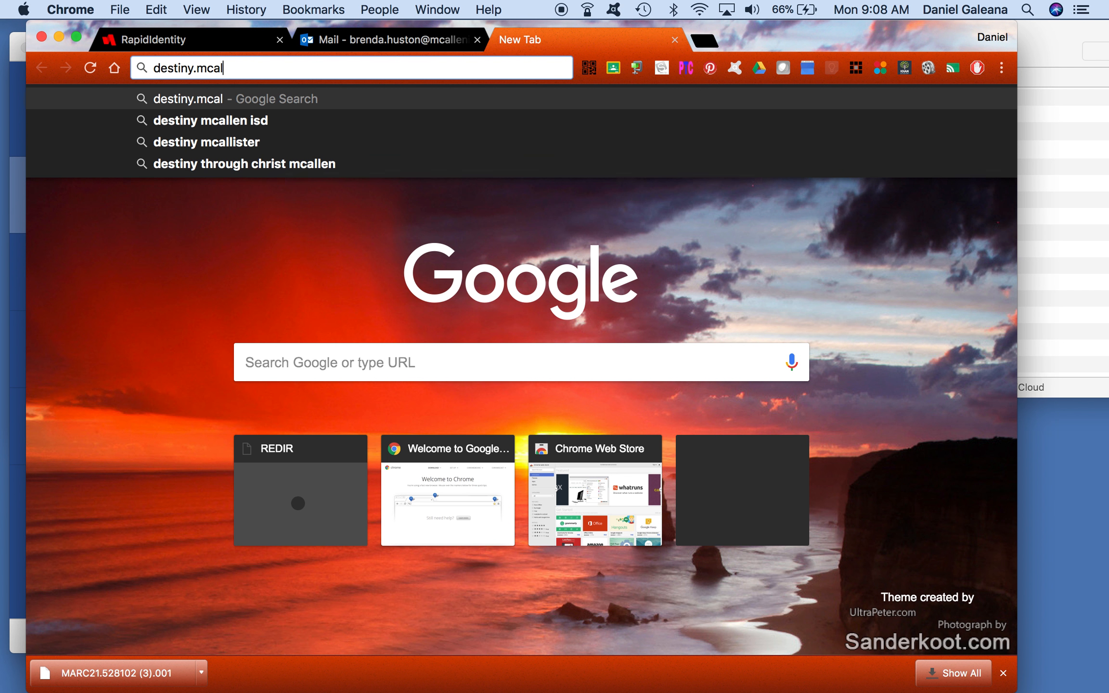
type("llenisd")
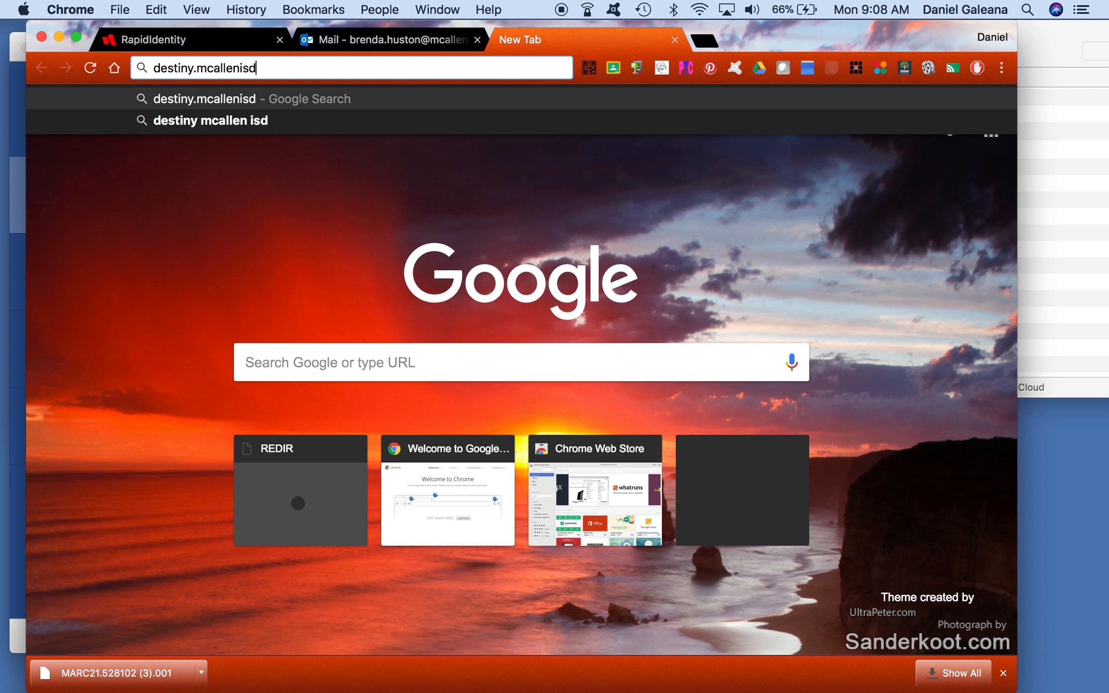
type(".net")
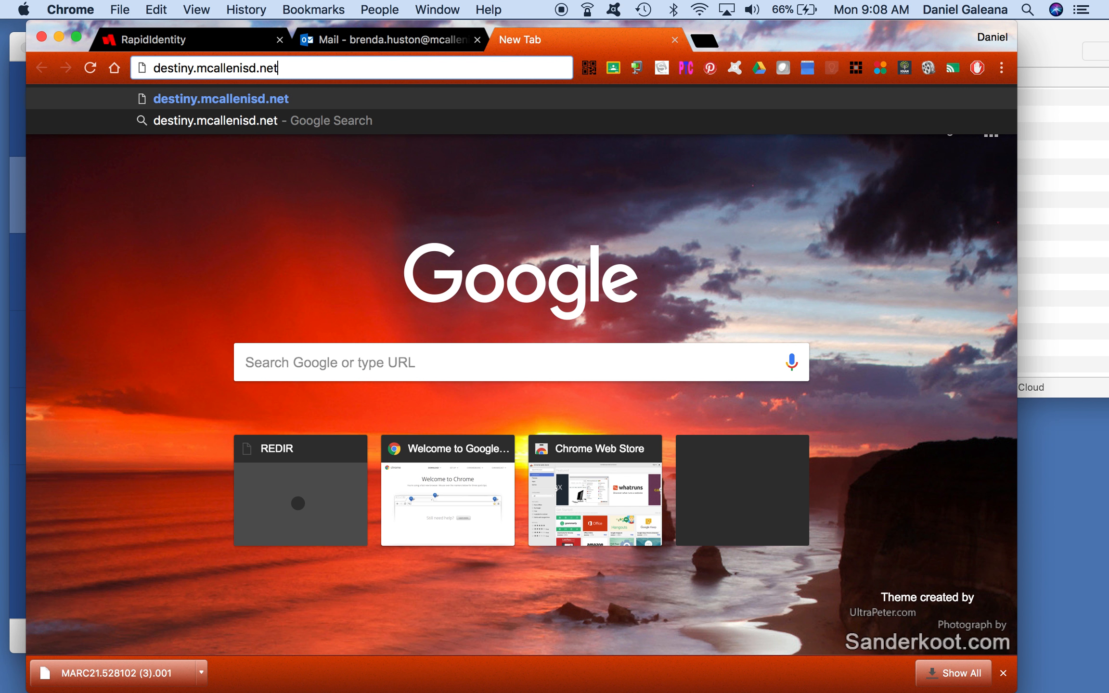
key("Return")
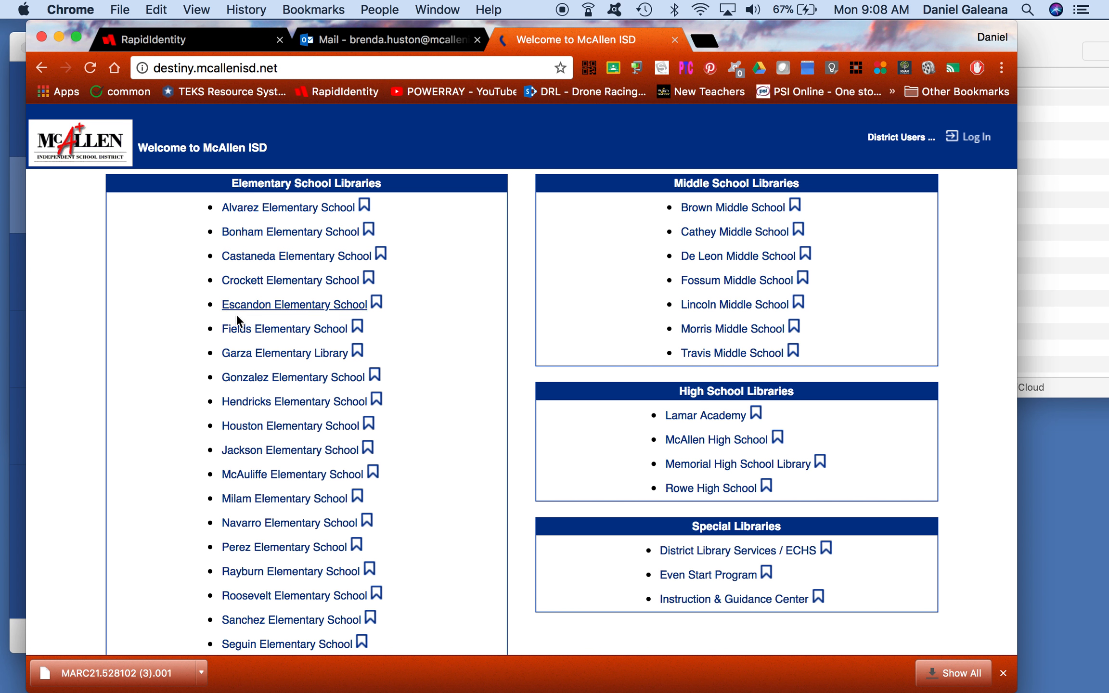
Step: Open the Gonzalez Elementary School site and log in with the staff account, not saving the password
left_click(280, 378)
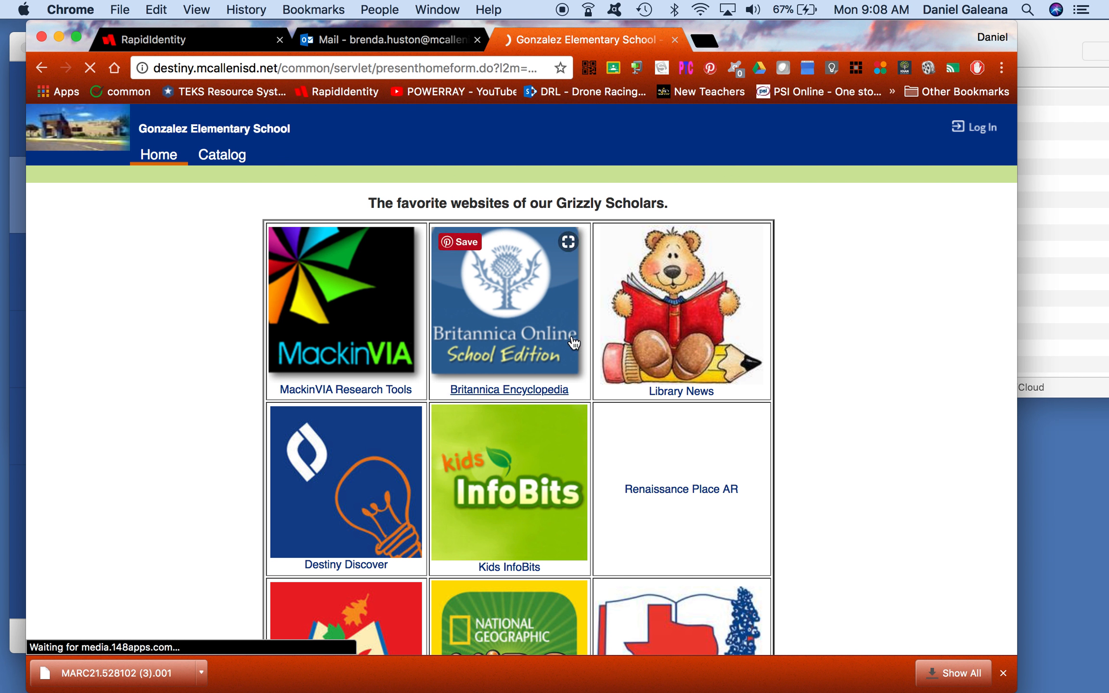
left_click(977, 127)
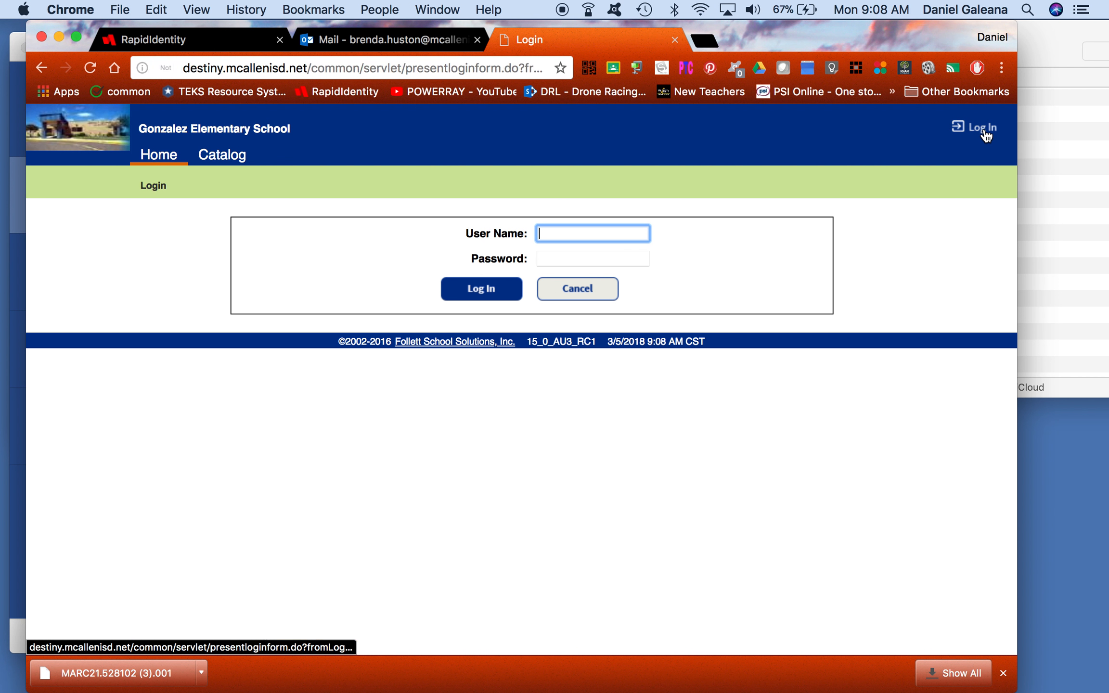
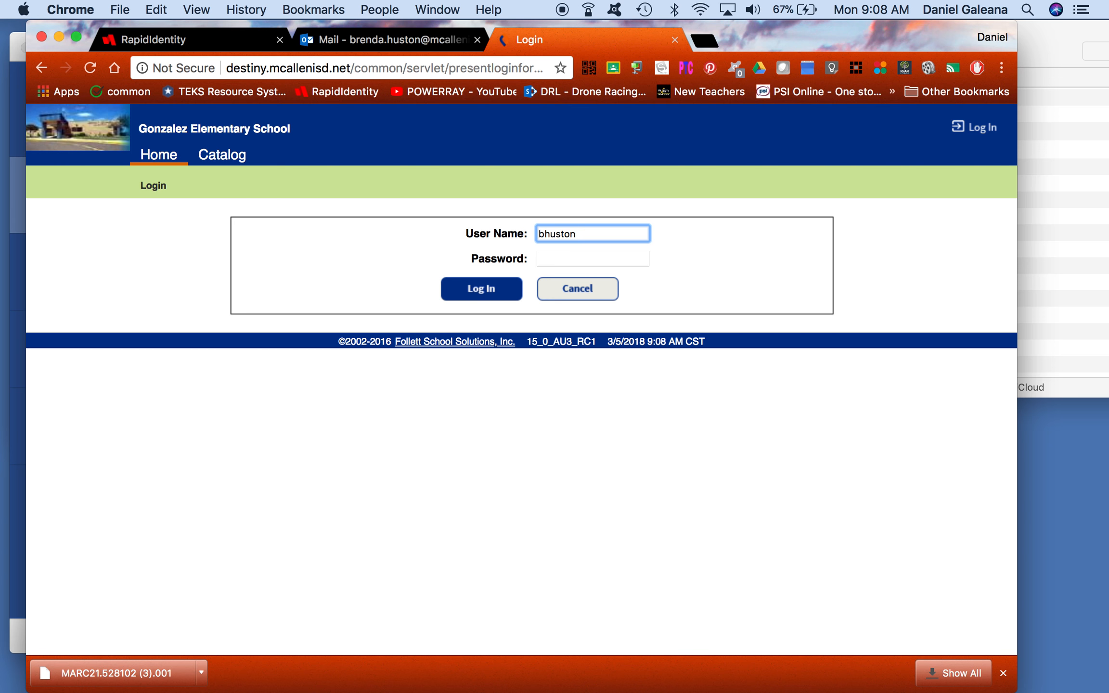
key("Tab")
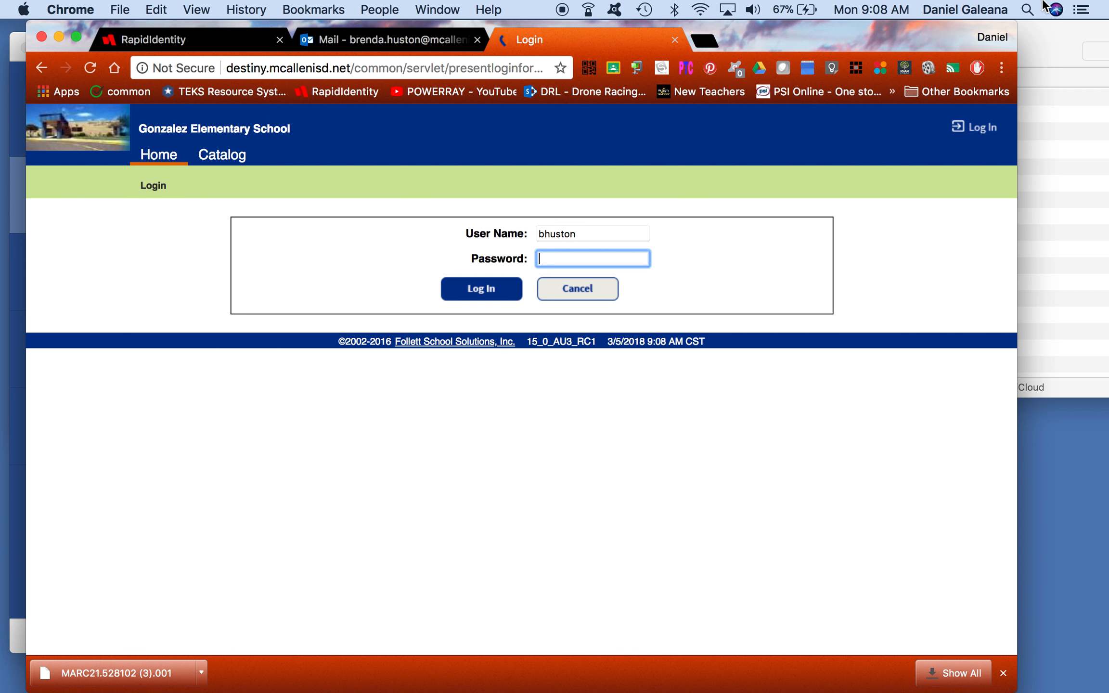
type("••••••")
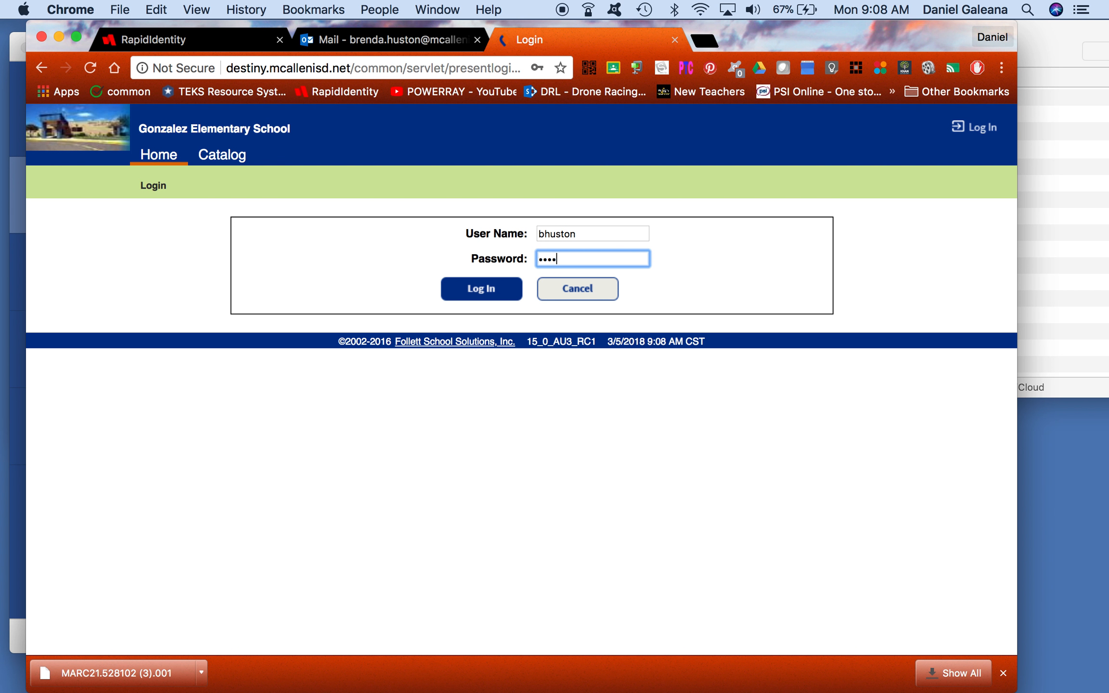
type("••")
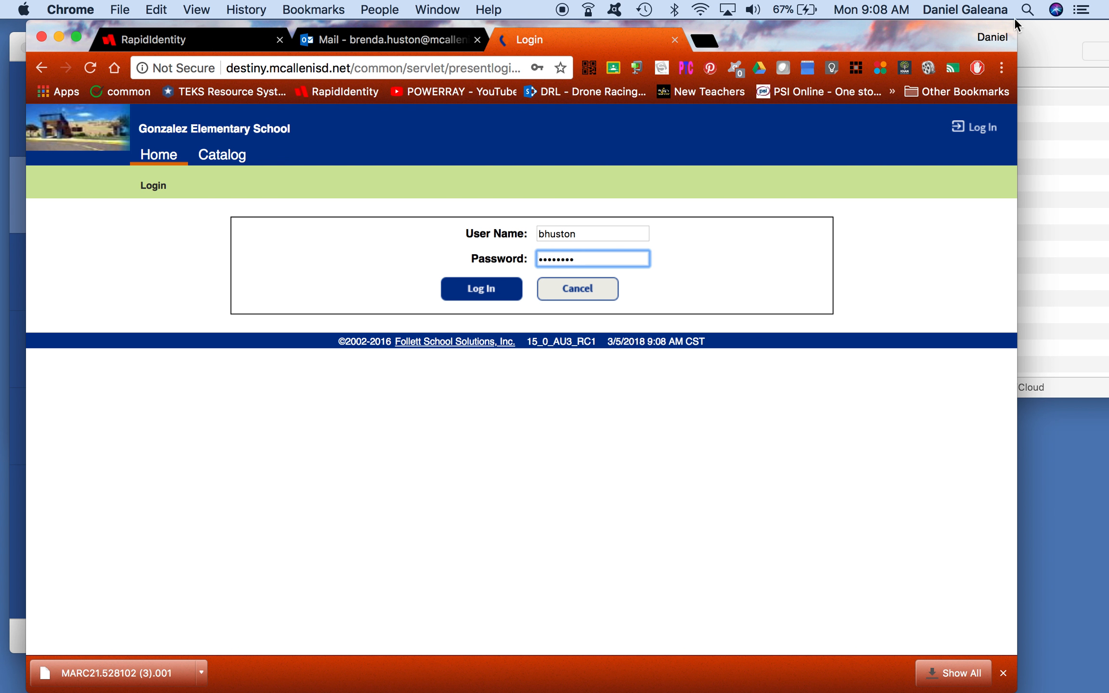
left_click(478, 288)
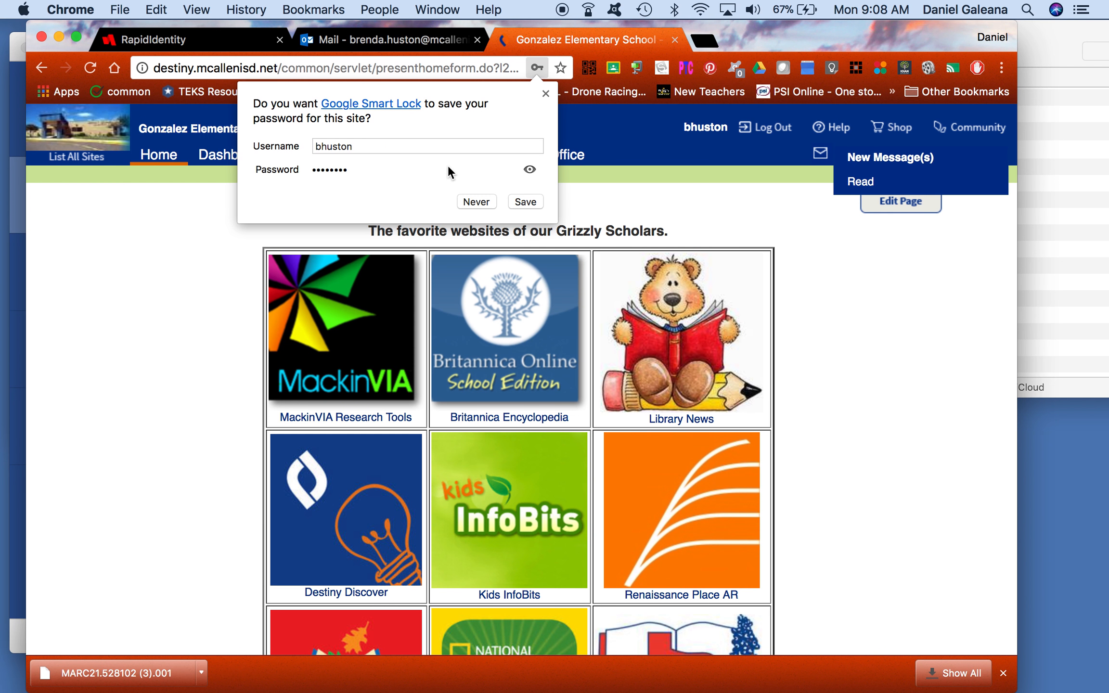
left_click(477, 202)
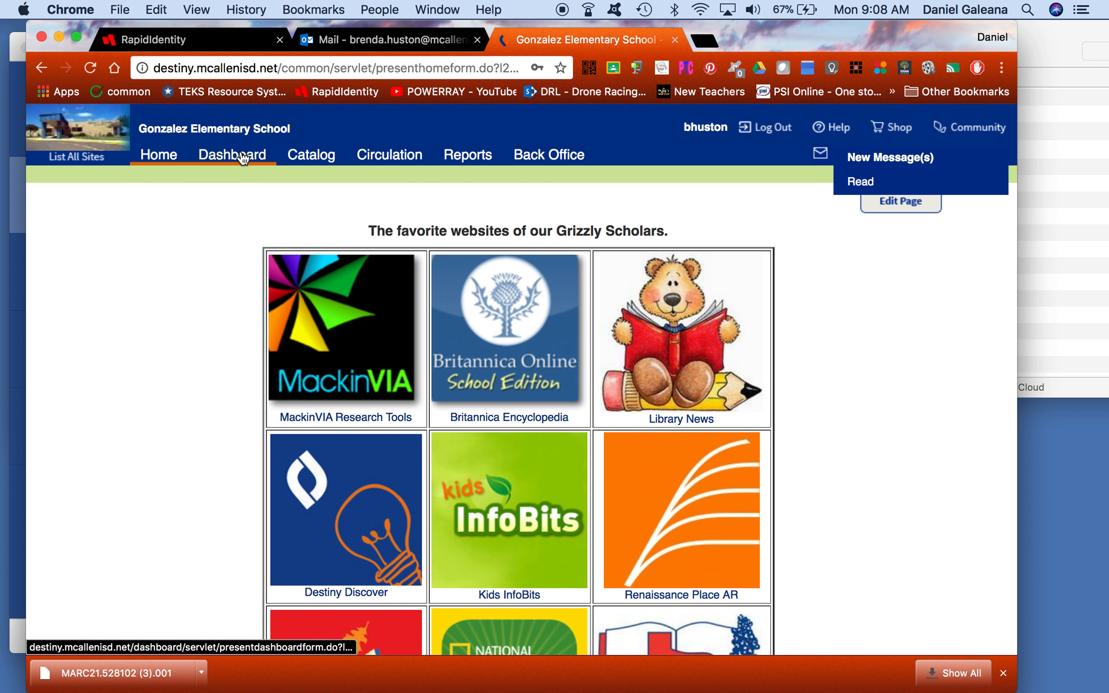
Step: Go to Catalog > Import Titles and open Assign Copy Information via Update
left_click(323, 157)
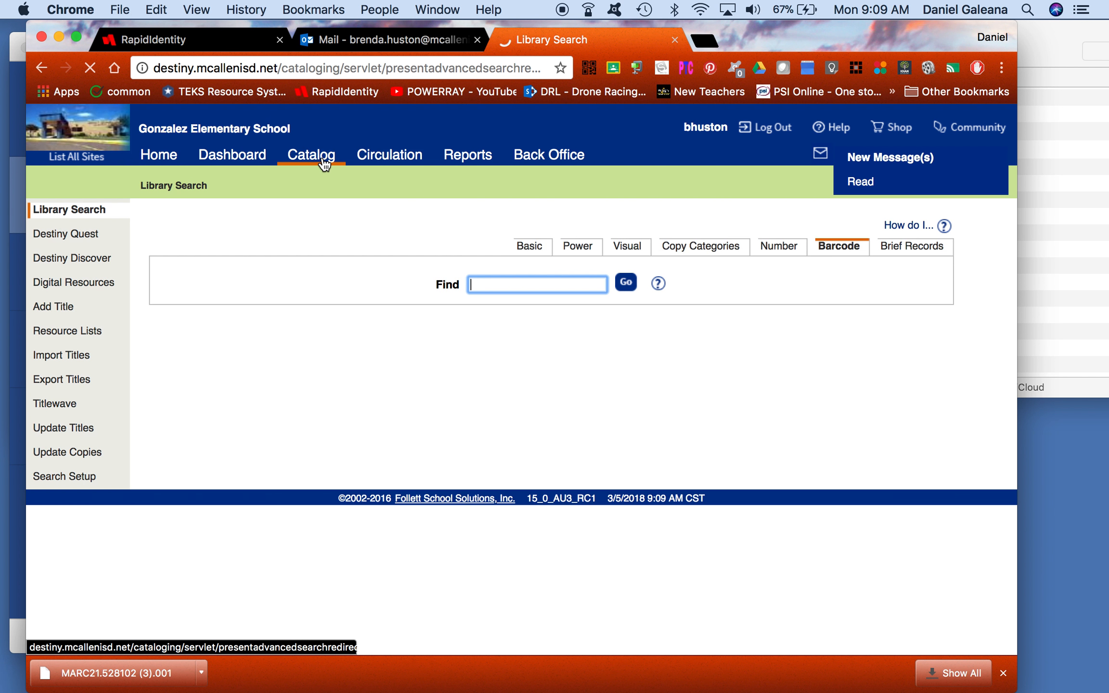
left_click(77, 356)
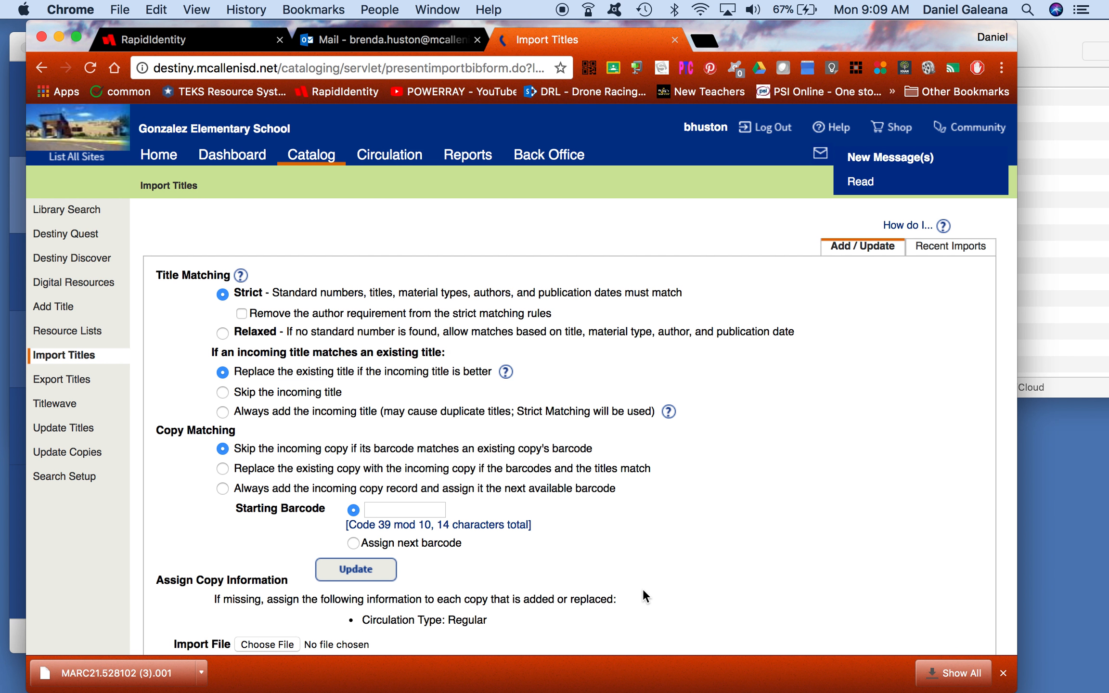
scroll(644, 585, "down", 5)
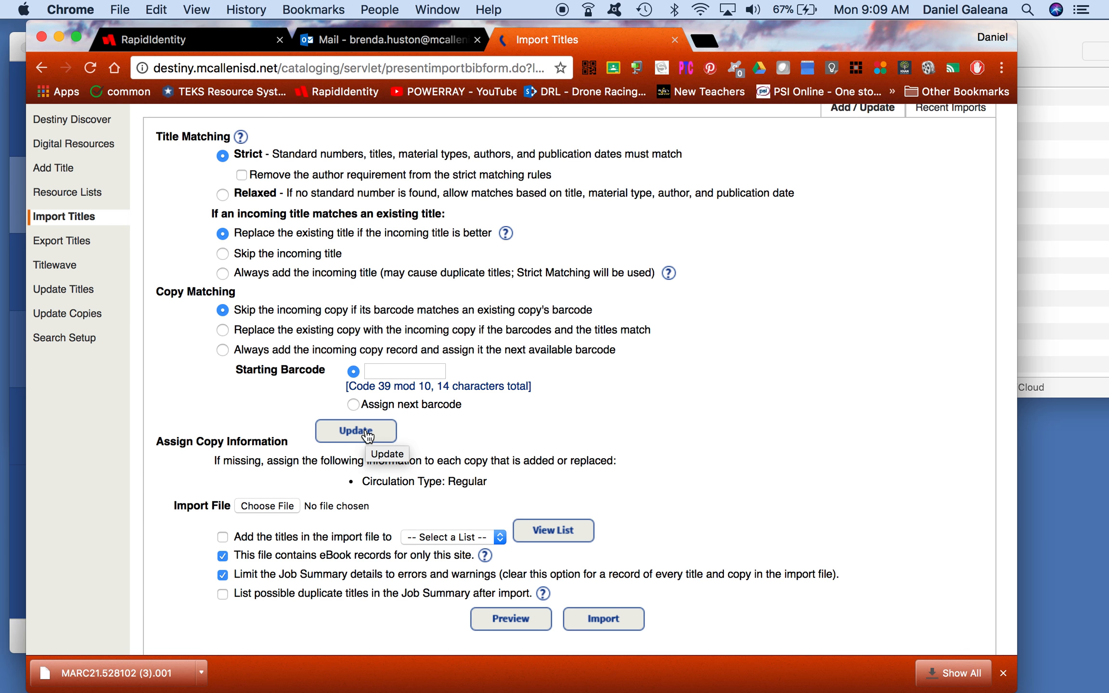
left_click(366, 434)
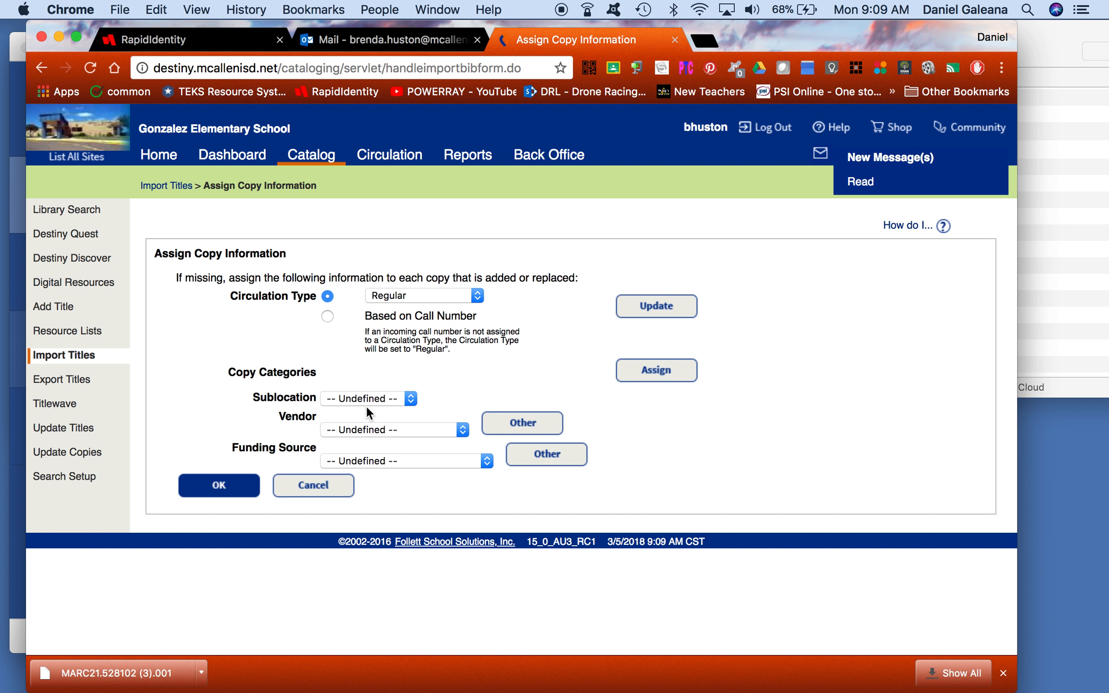
Step: Set the vendor to Mackin and add P1814701 as the funding source for imported copies
left_click(461, 431)
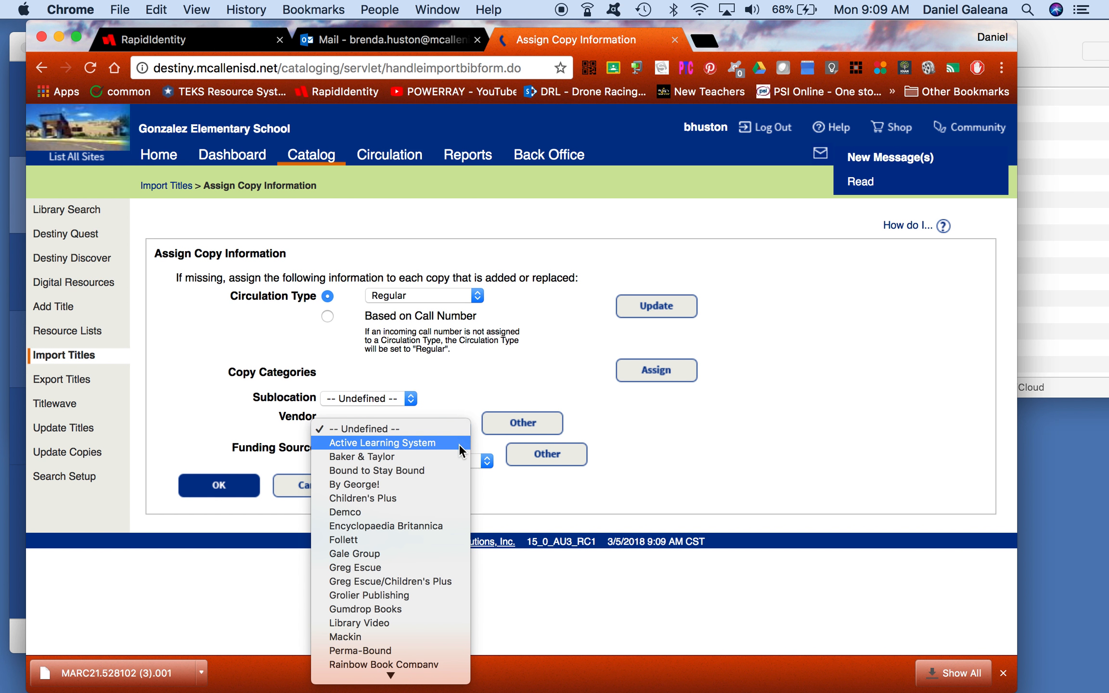
left_click(405, 634)
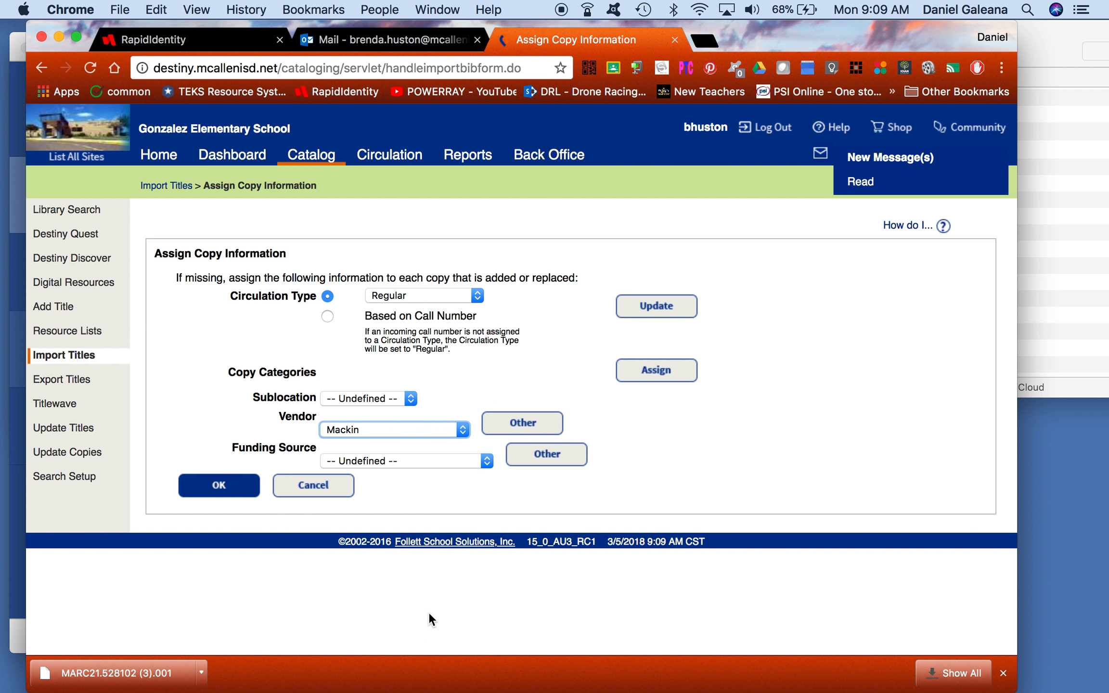
left_click(528, 461)
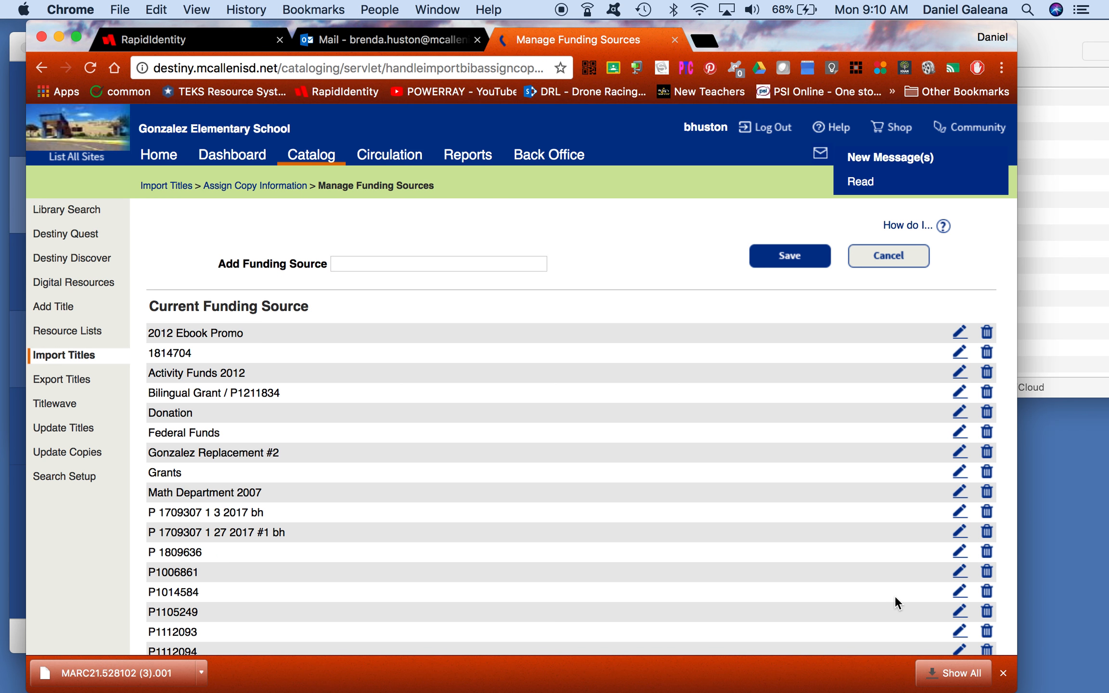
scroll(895, 595, "down", 5)
scroll(895, 596, "down", 9)
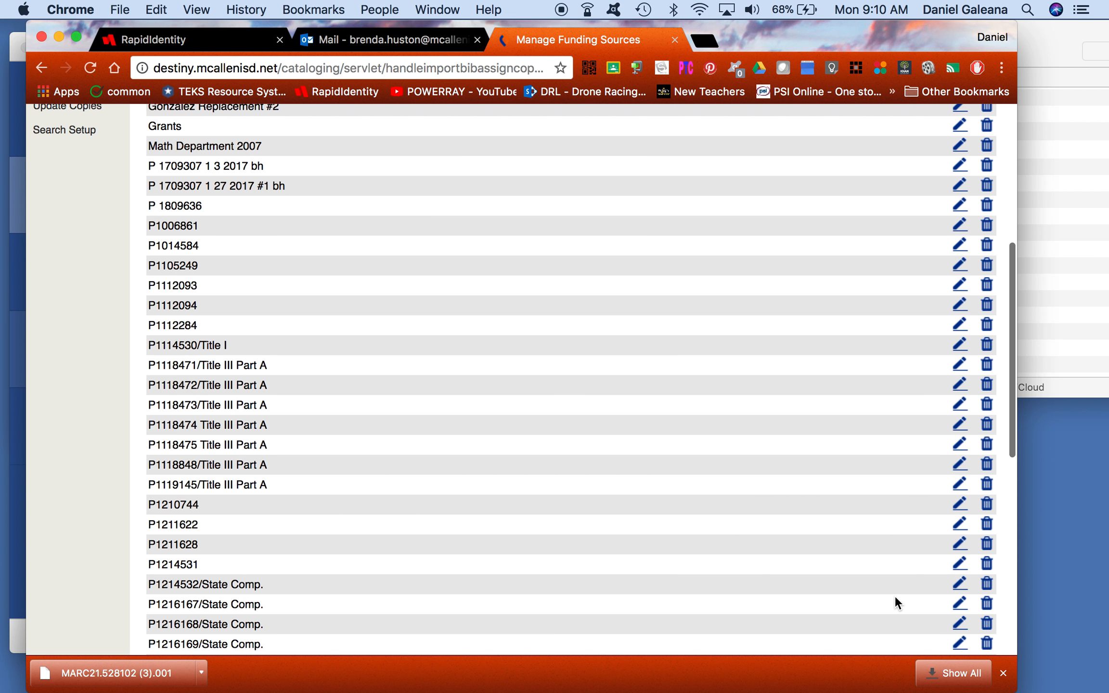
scroll(895, 595, "down", 6)
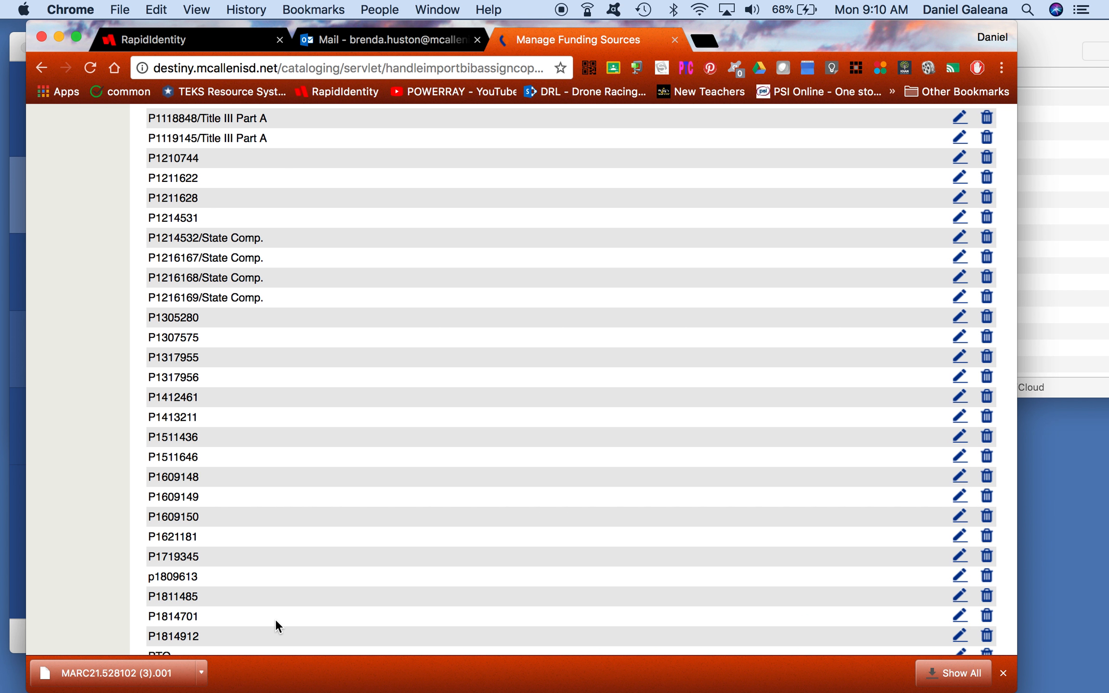
left_click(953, 614)
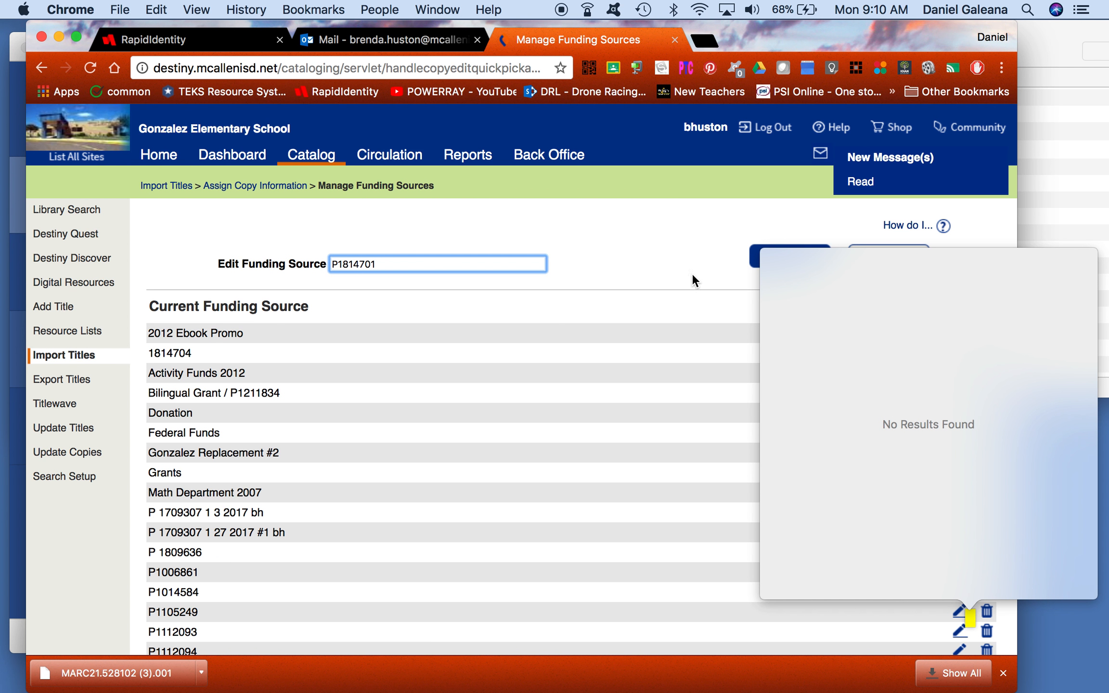
left_click(752, 263)
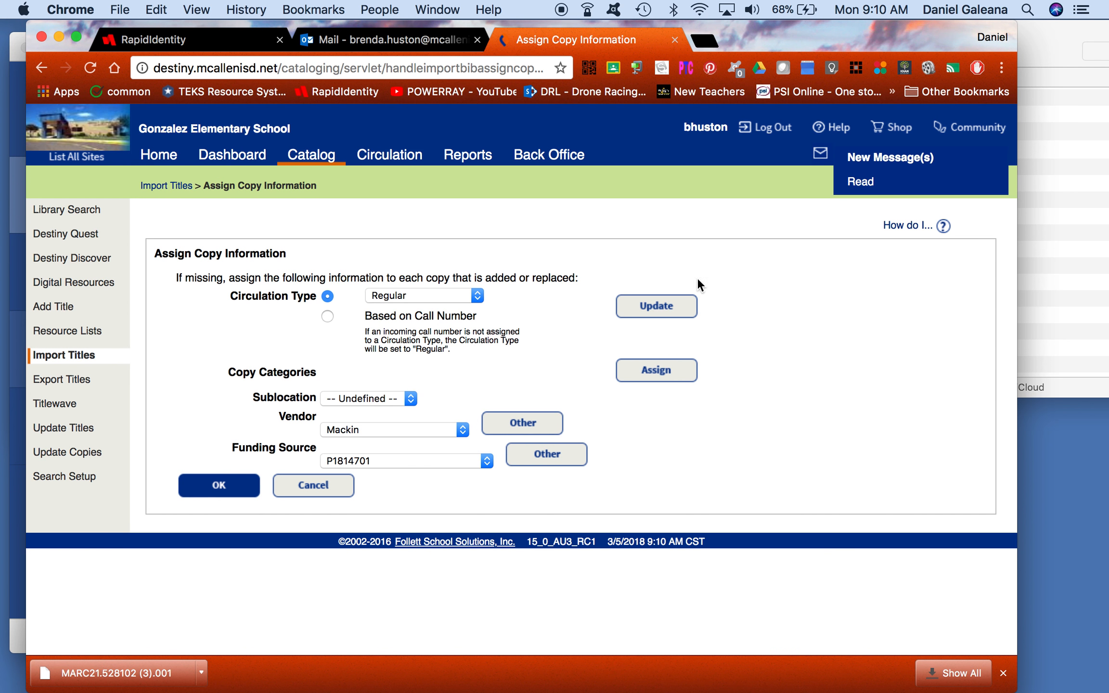
Step: Accept the copy information, choose the second Desktop Attachments file as import file, and run Preview
left_click(226, 485)
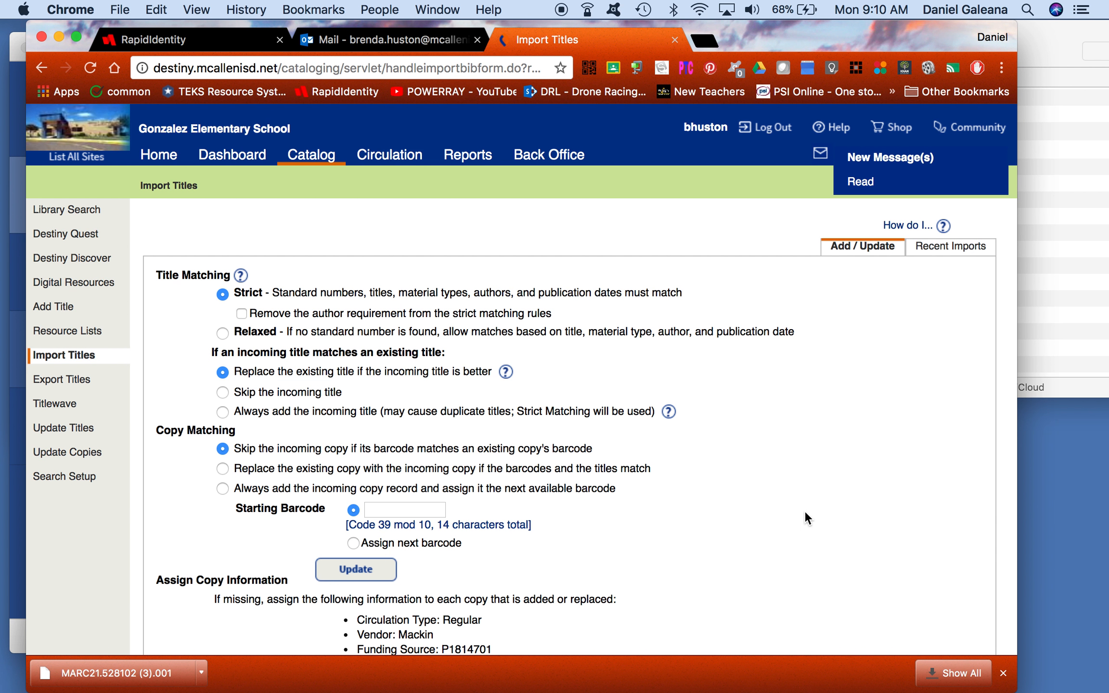
scroll(812, 511, "down", 5)
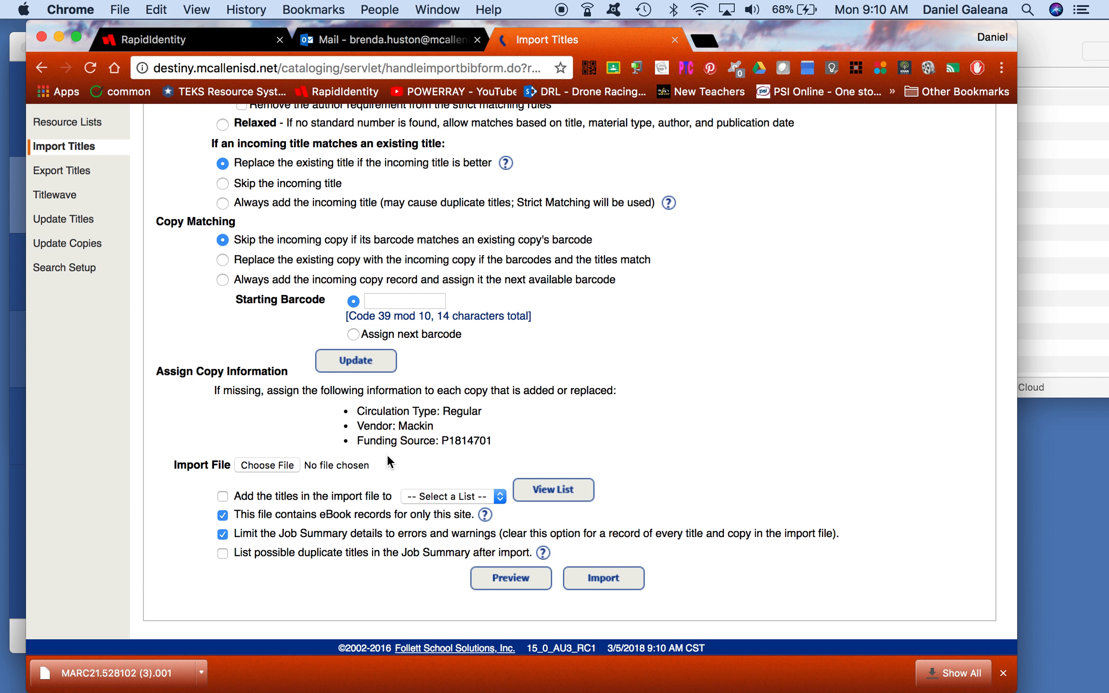
left_click(267, 465)
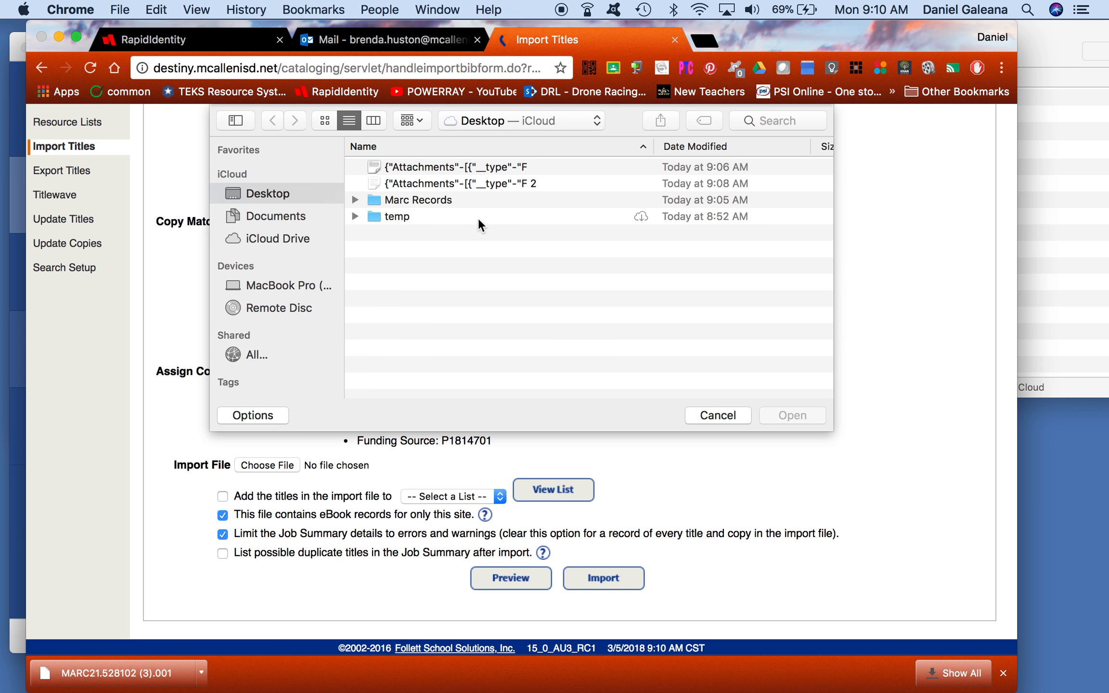
left_click(462, 185)
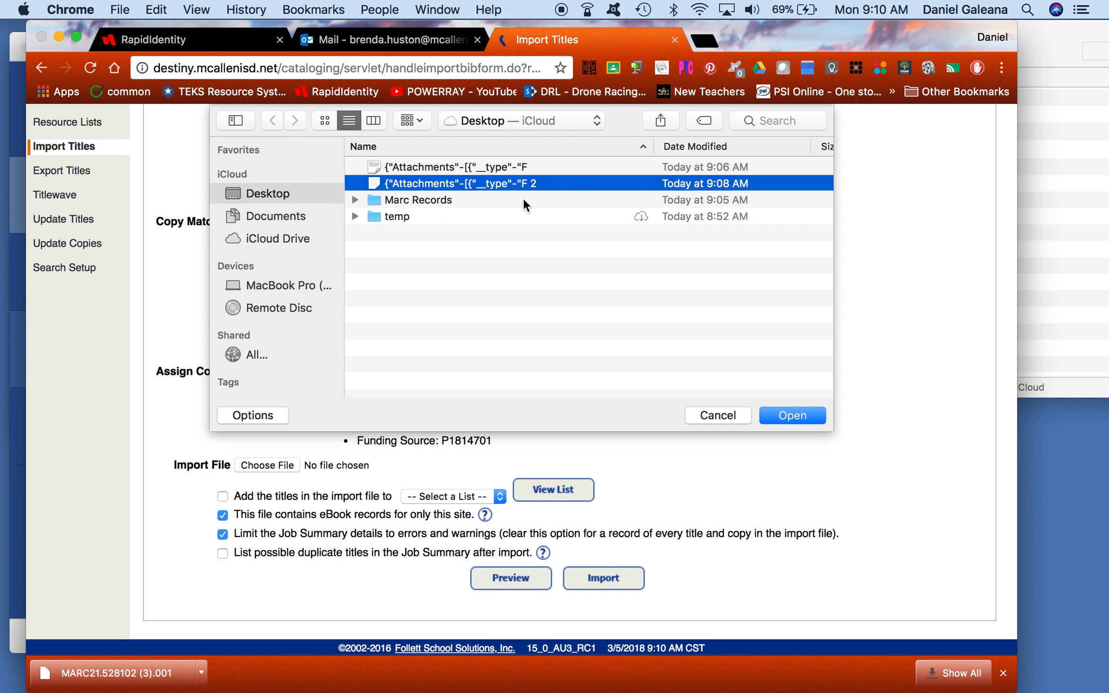
left_click(781, 414)
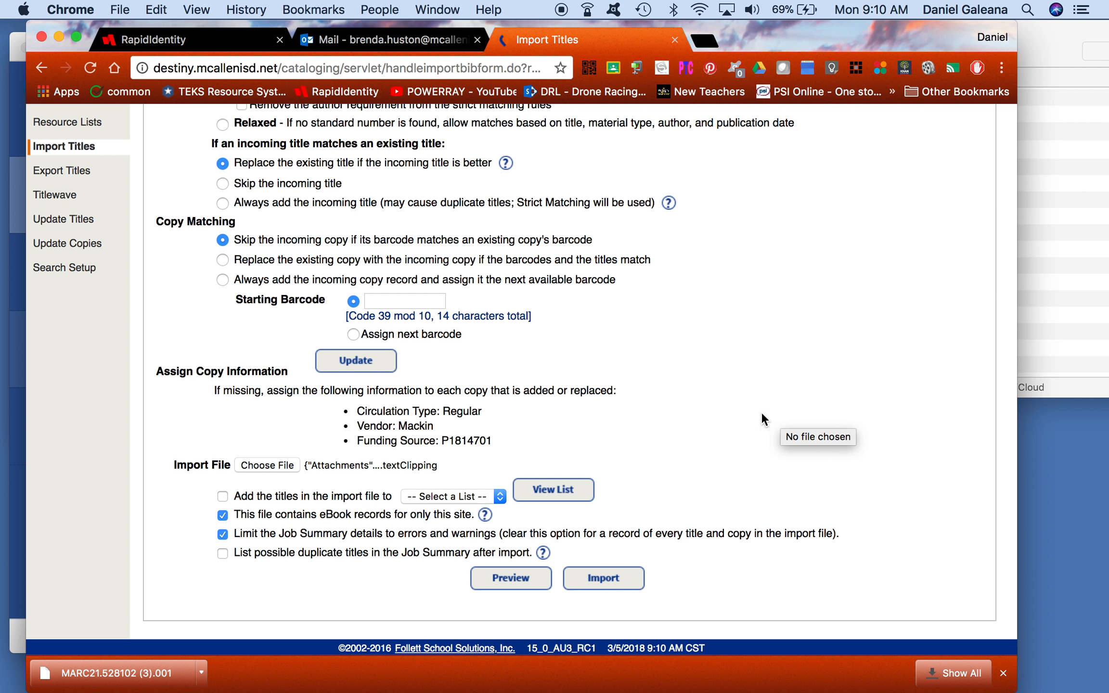
left_click(501, 580)
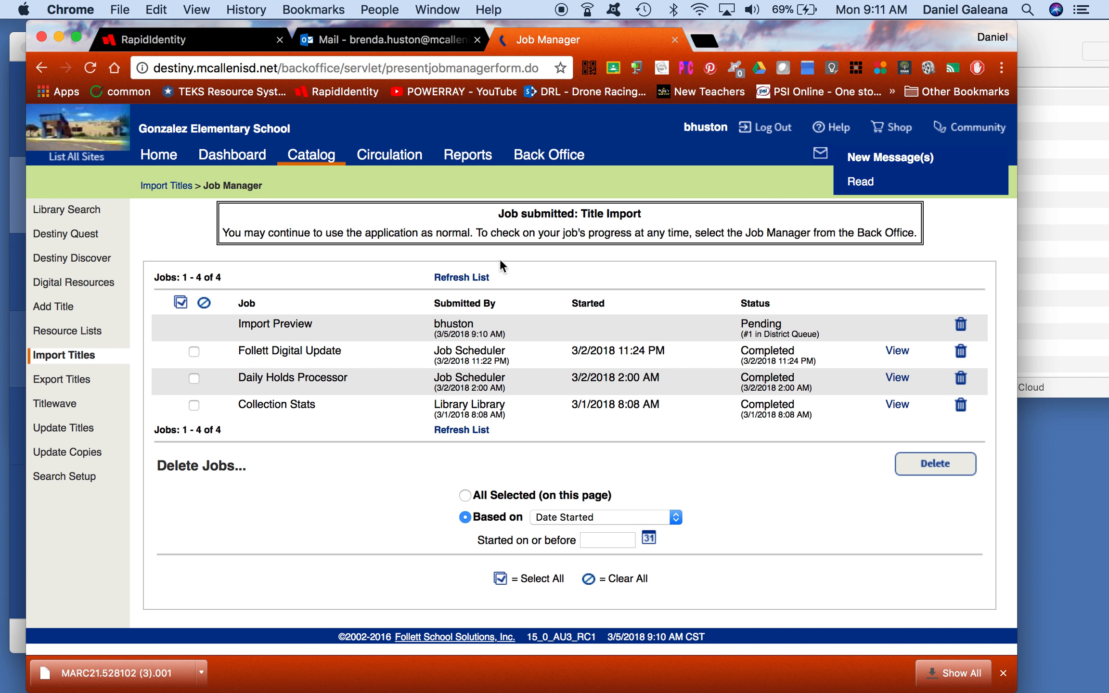
Step: Refresh the Job Manager list several times to check the pending Import Preview job, then open a new tab
left_click(479, 281)
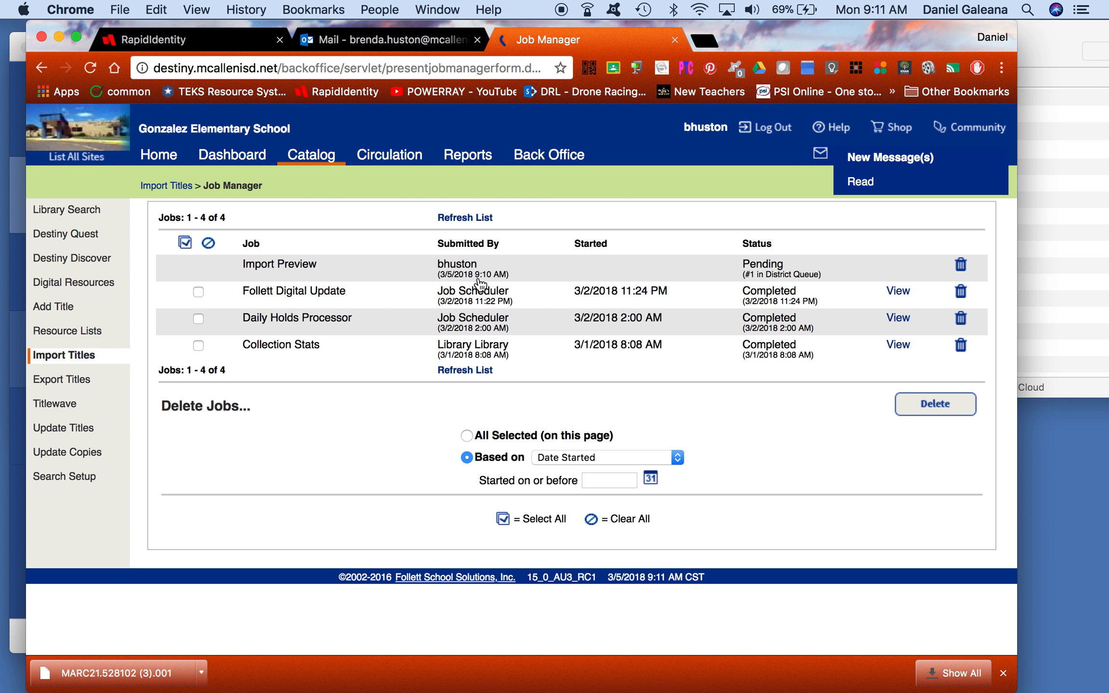
left_click(462, 222)
left_click(460, 219)
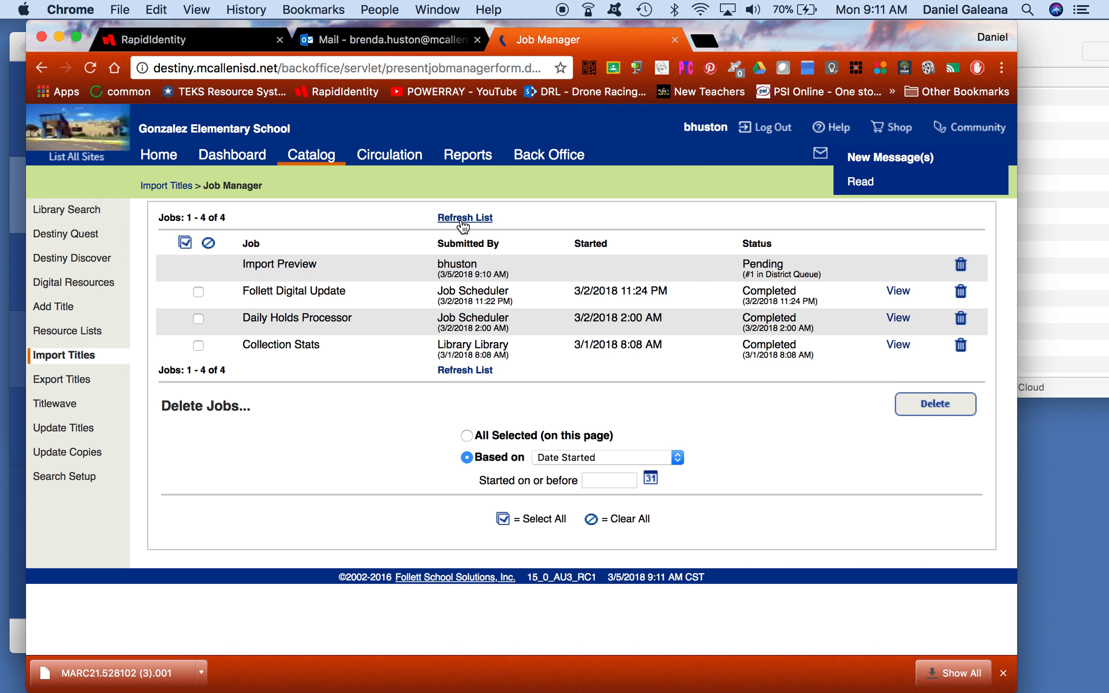
left_click(463, 222)
left_click(705, 40)
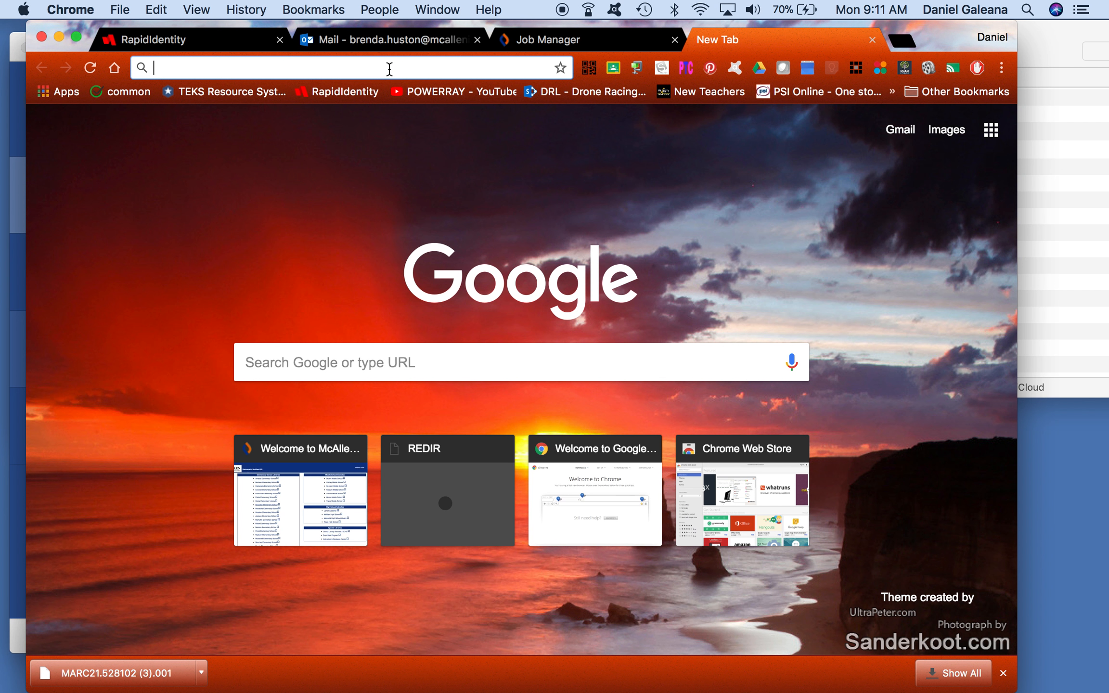
Step: Search Google for titlewave and open the 'Sign In | TITLEWAVE' result
type("tit")
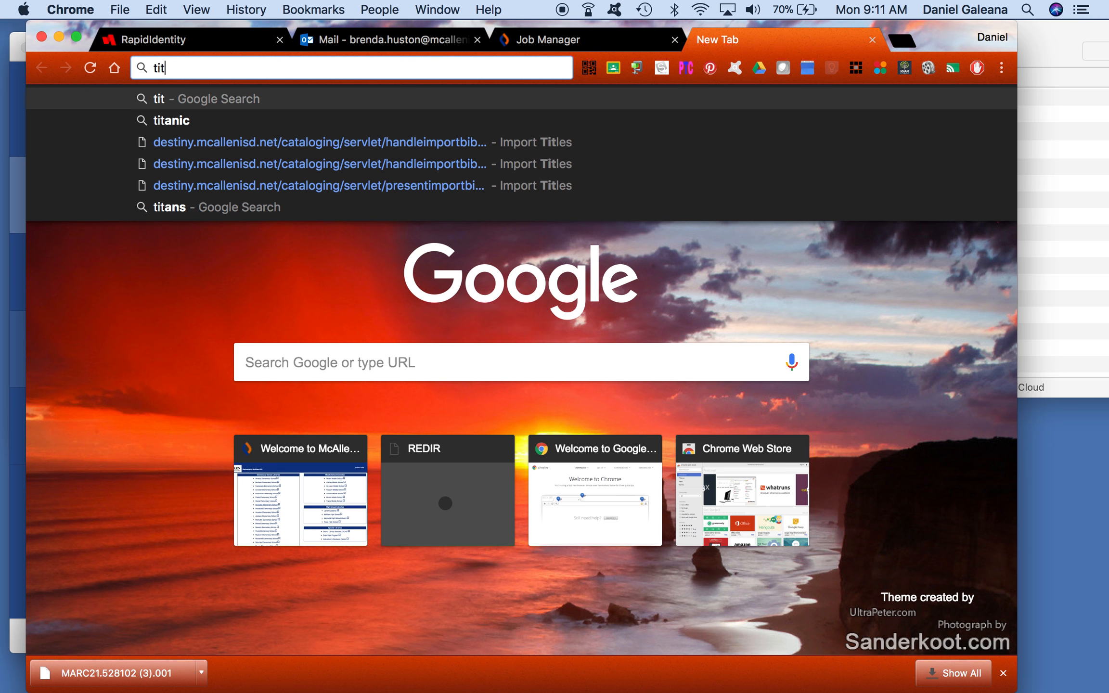
type("lewave")
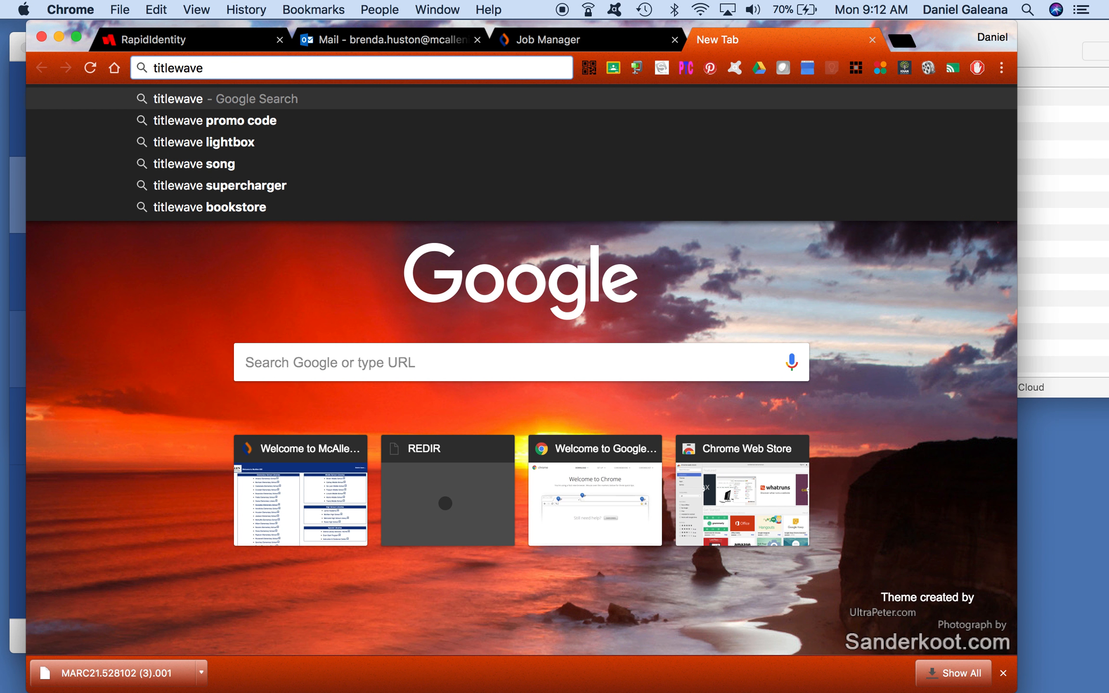
key("Return")
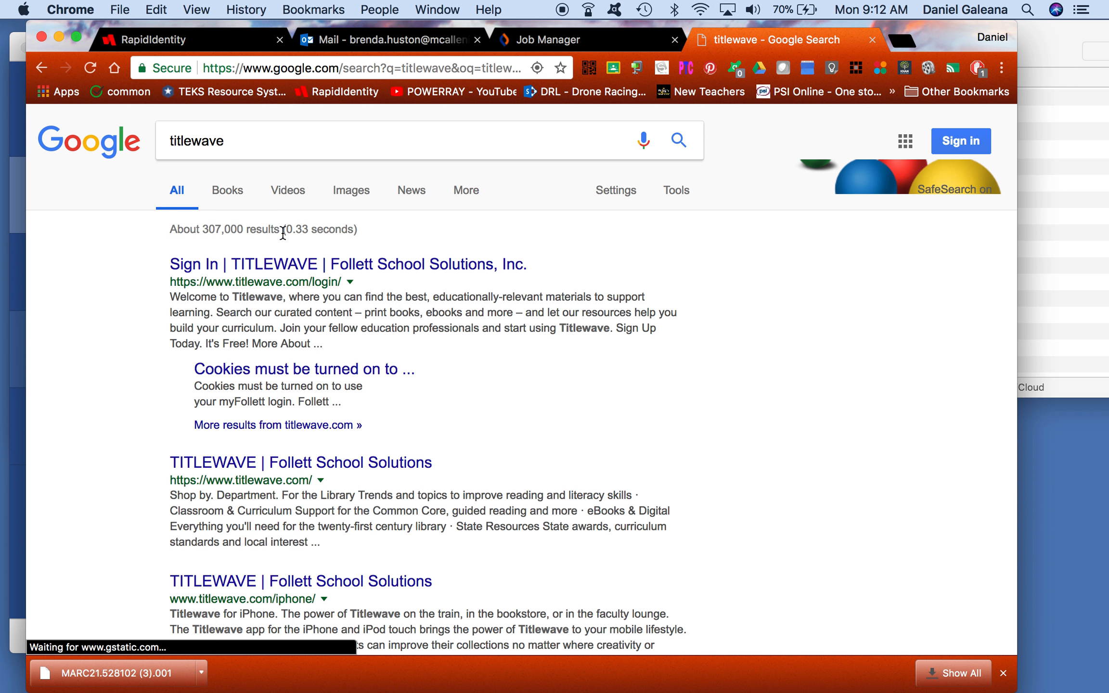
left_click(278, 270)
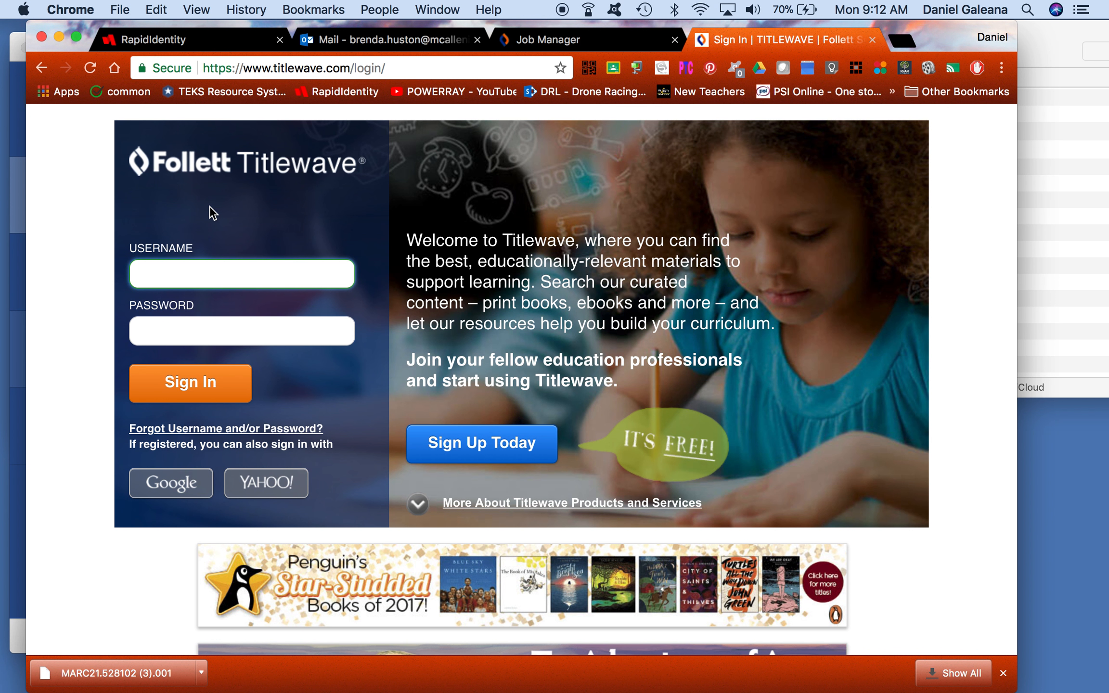
Step: Enter the Titlewave account username and password in the sign-in form
type("mcallen1")
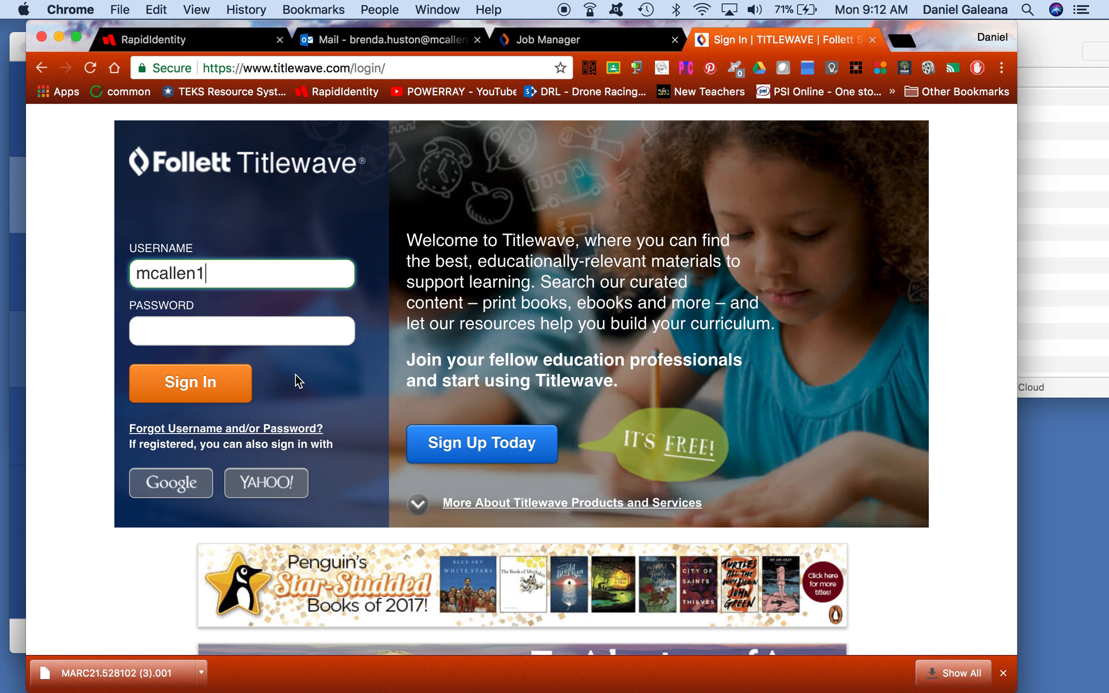
key("Tab")
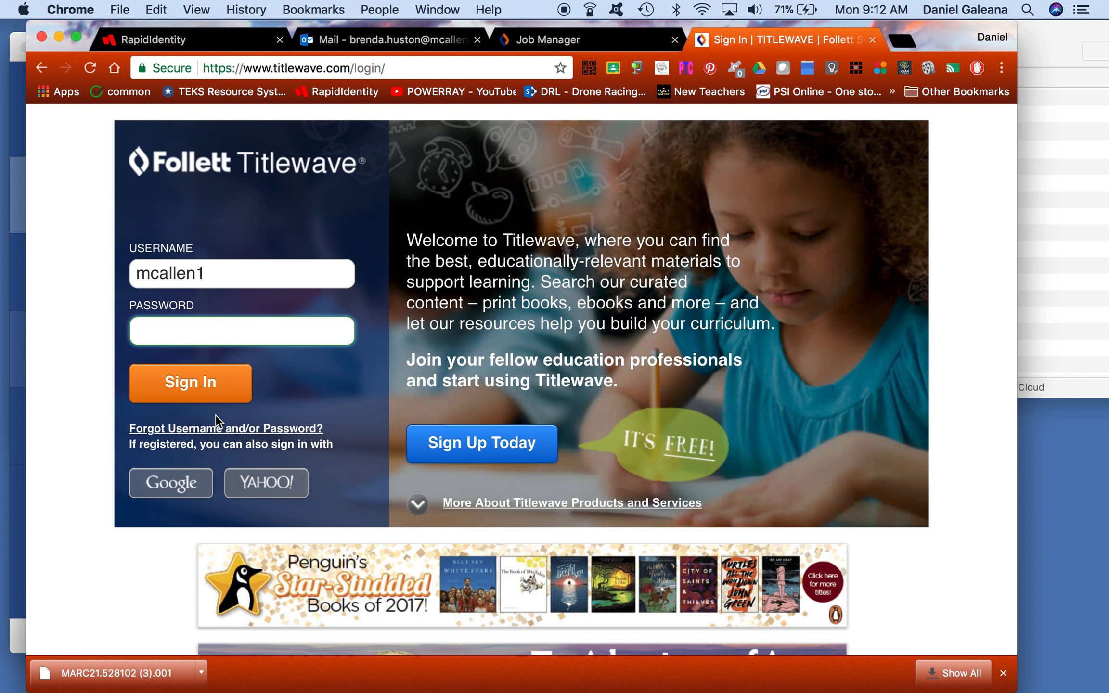
type("•••••••••••")
Step: Sign in to Titlewave without saving the password and go to Order History > MARC Downloads
left_click(174, 397)
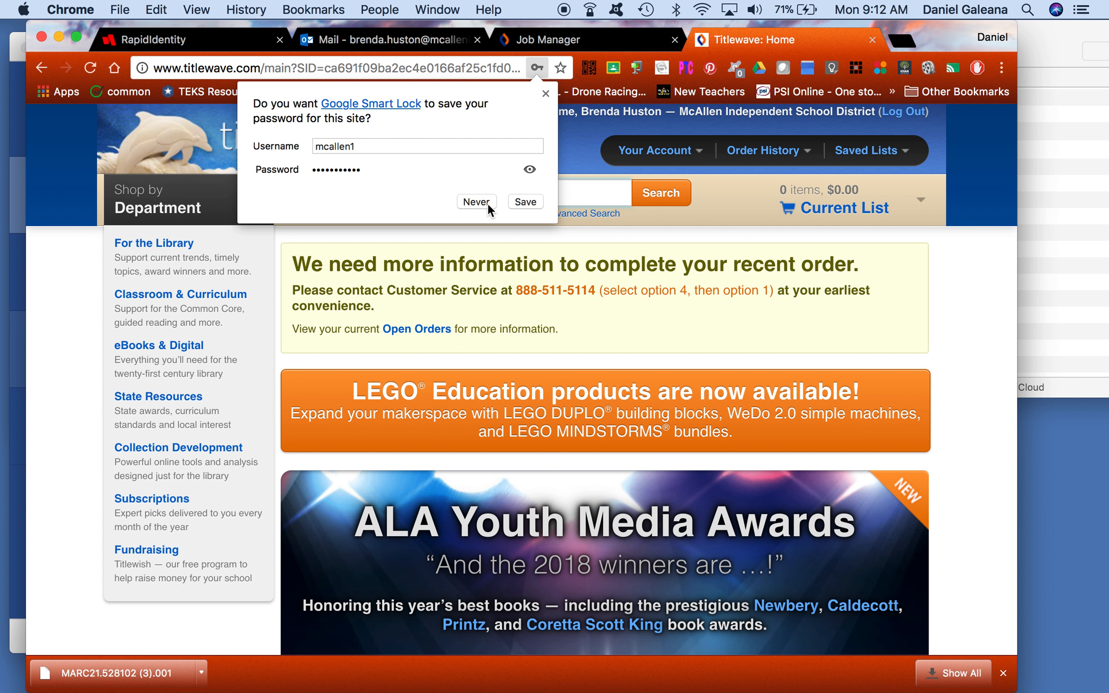
left_click(488, 203)
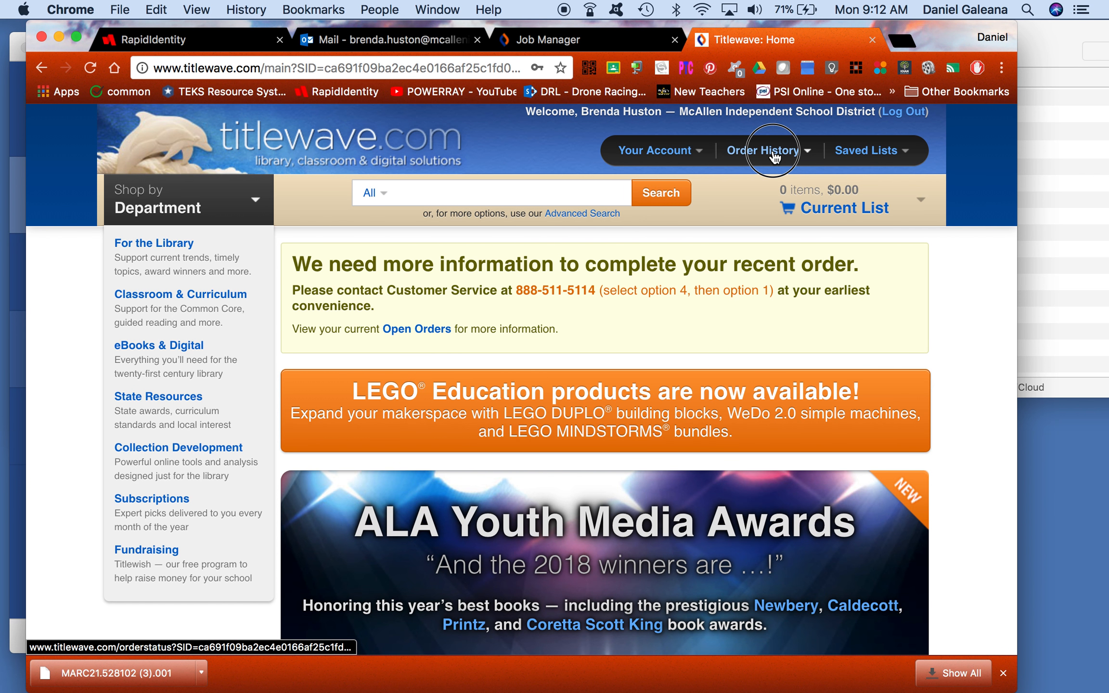
mouse_move(773, 153)
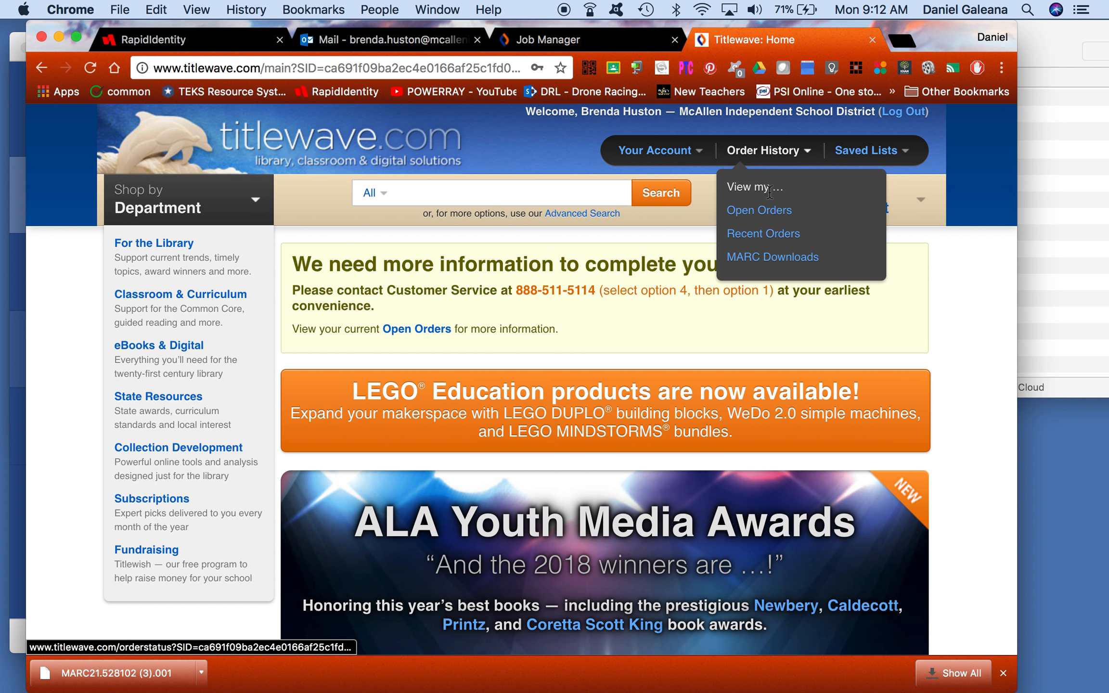
left_click(744, 260)
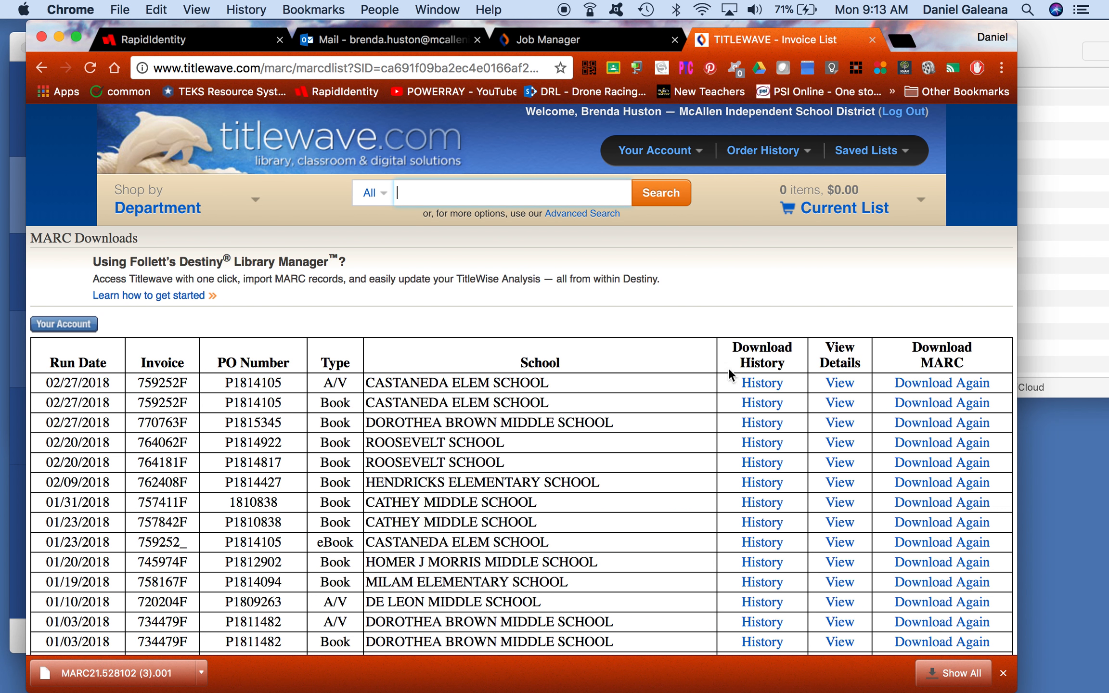
Step: In a new Chrome tab, go to btsb.com and bring up the Bound to Stay Bound login page
left_click(895, 41)
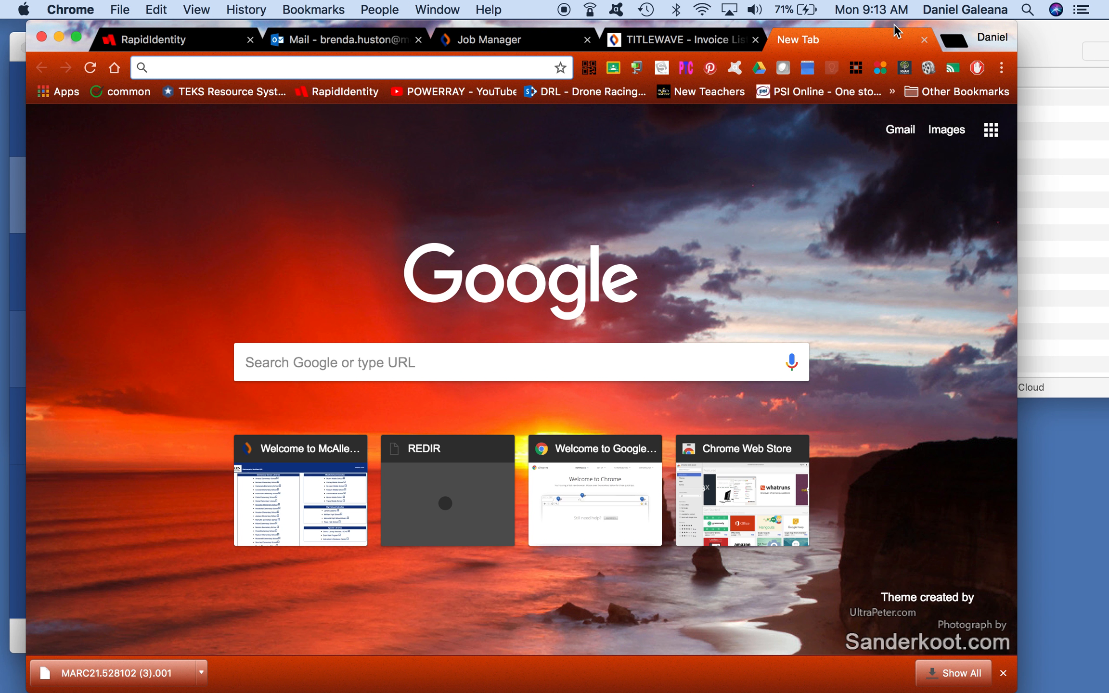
type("bdtsb")
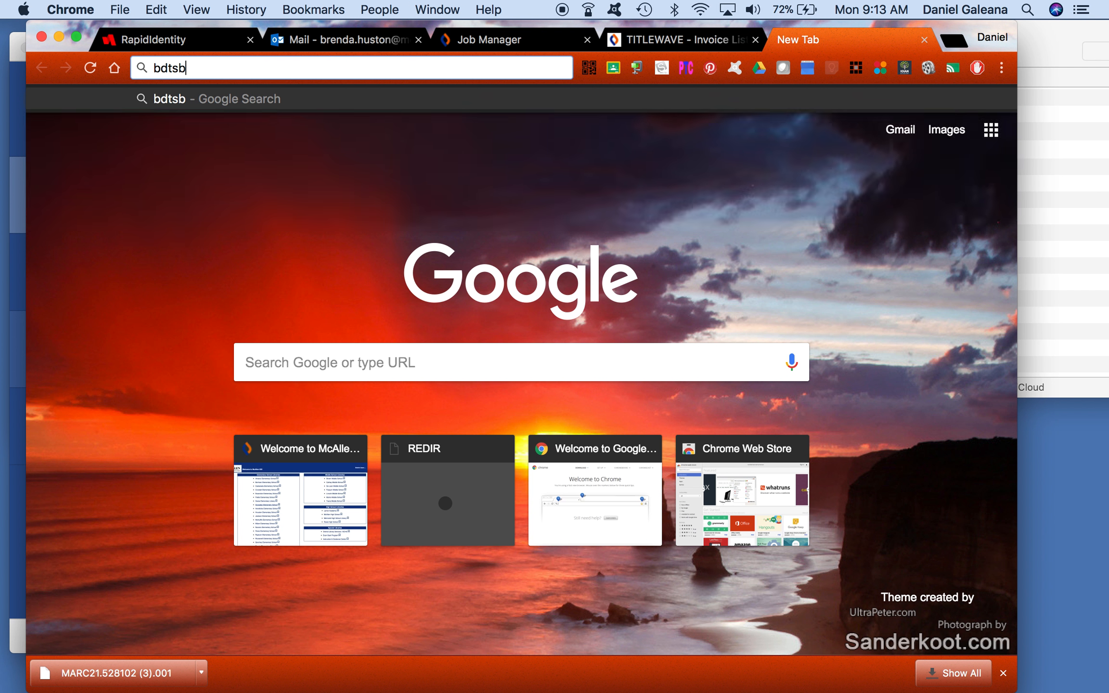
key("BackSpace")
key("BackSpace")
key("BackSpace")
key("BackSpace")
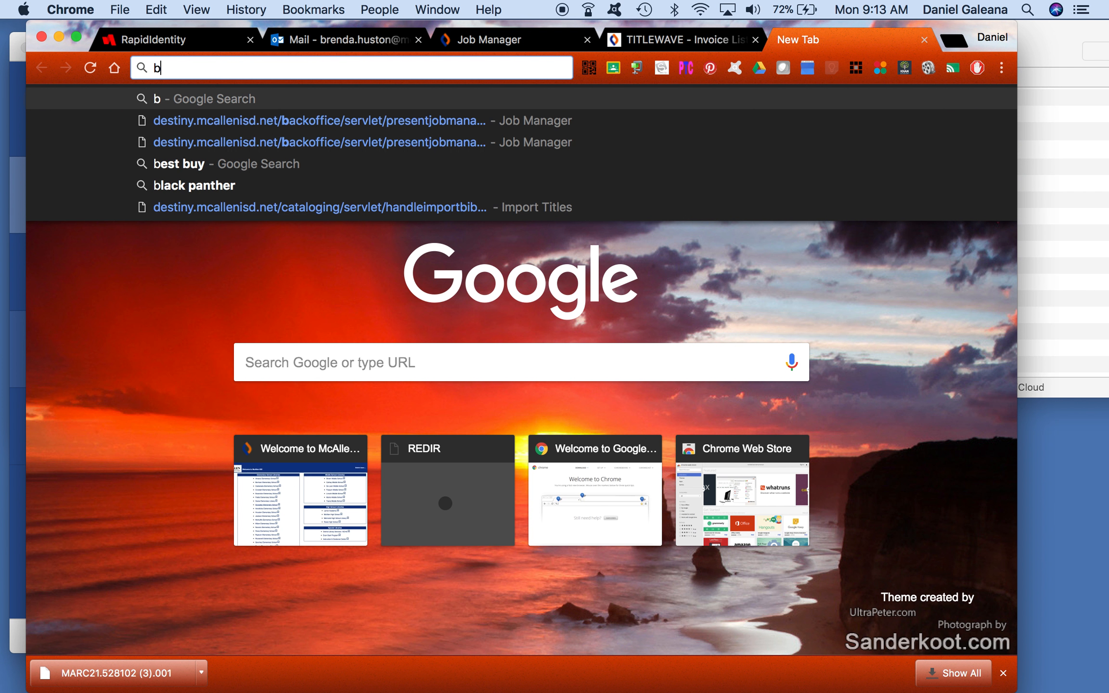
type("tsb.c om")
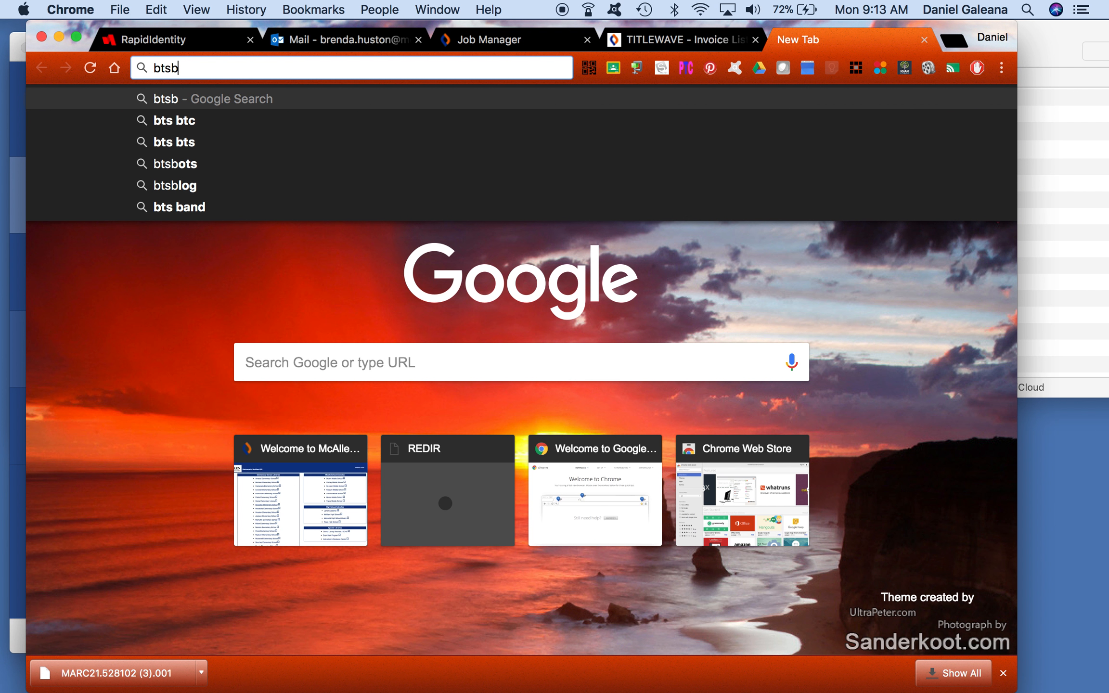
key("BackSpace")
key("BackSpace")
key("BackSpace")
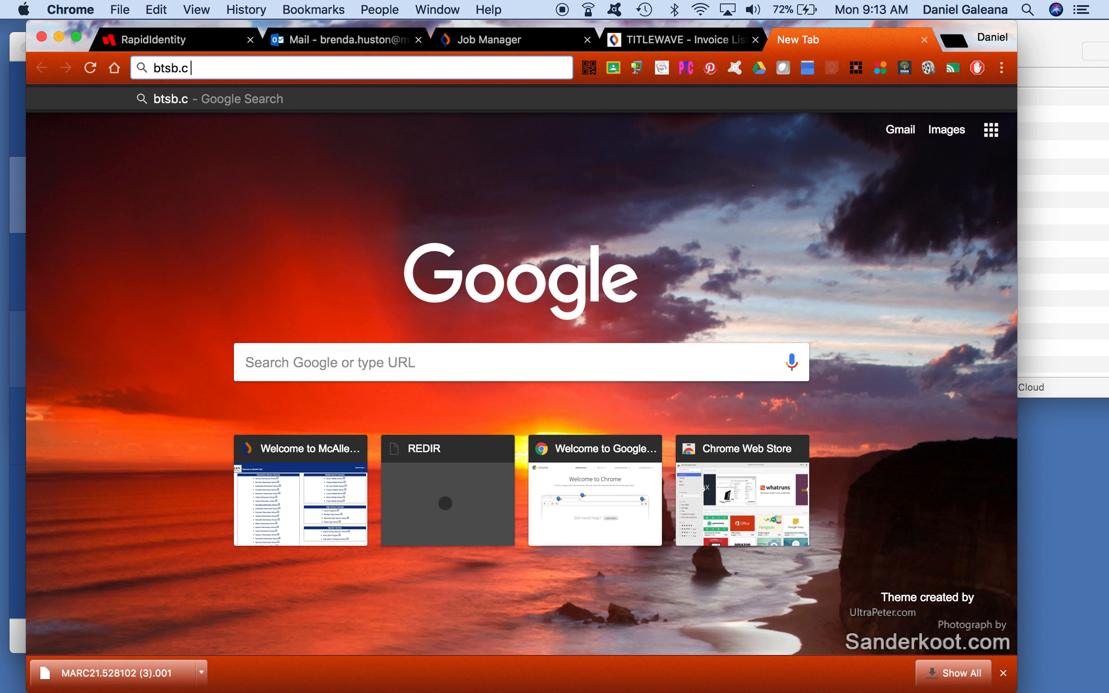
type("om")
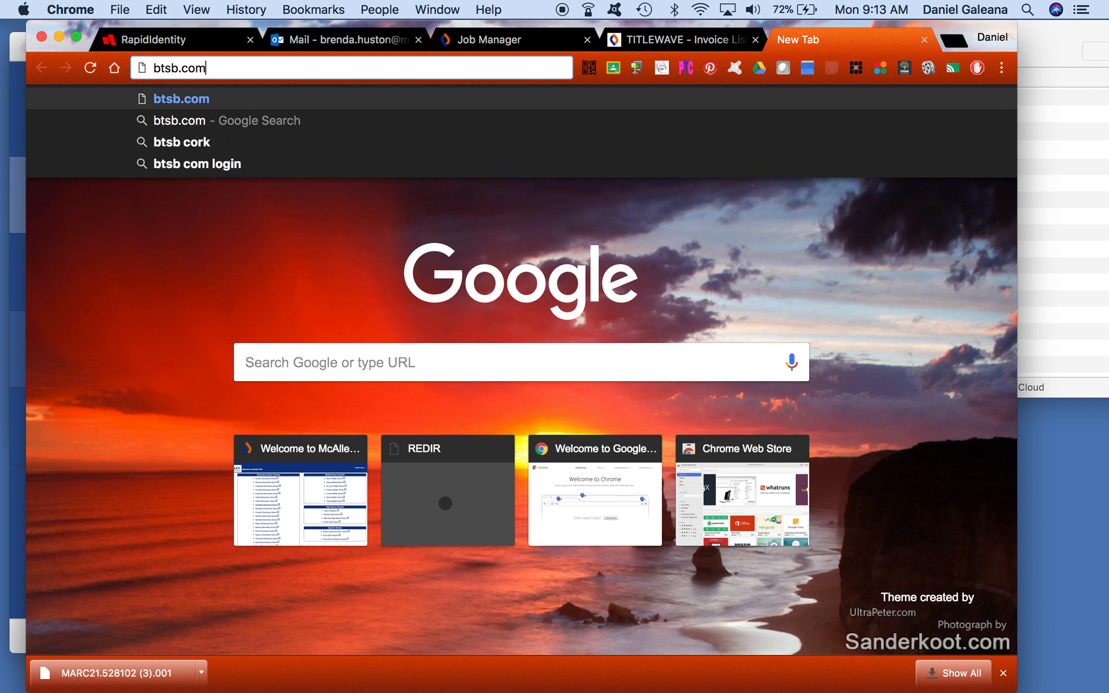
key("Return")
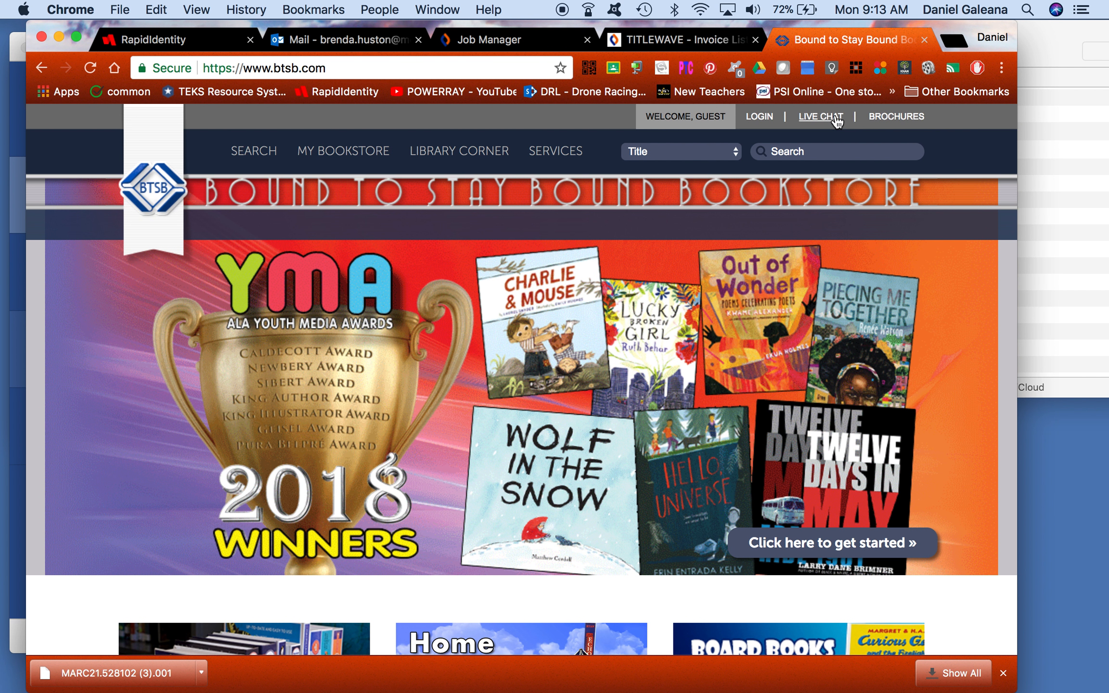
left_click(774, 119)
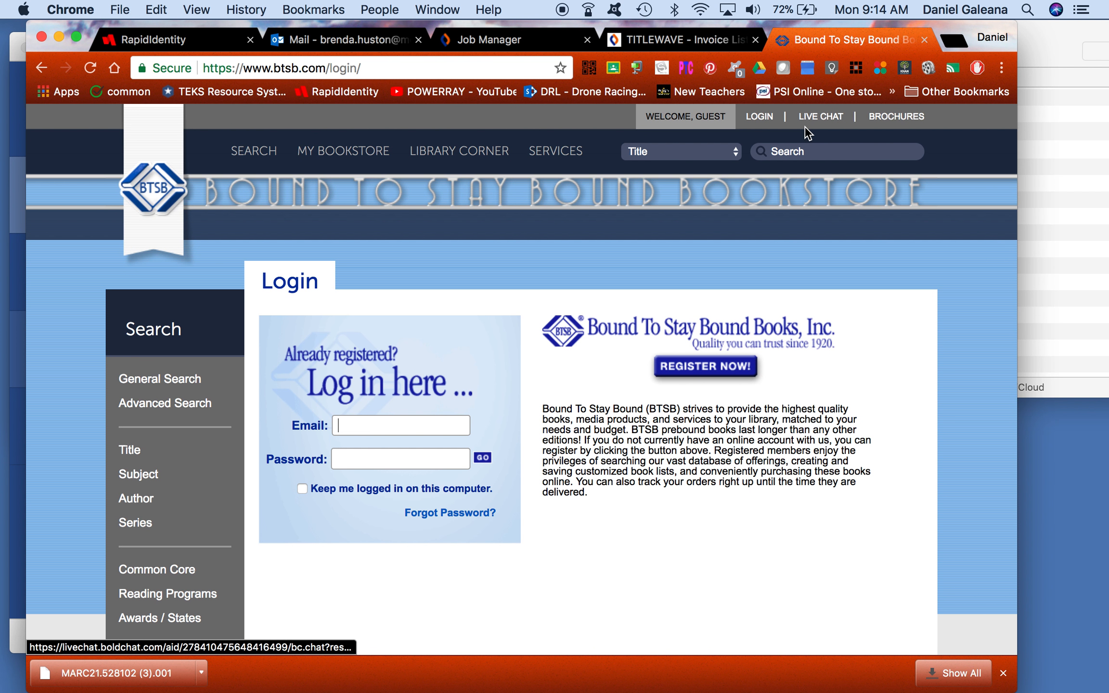
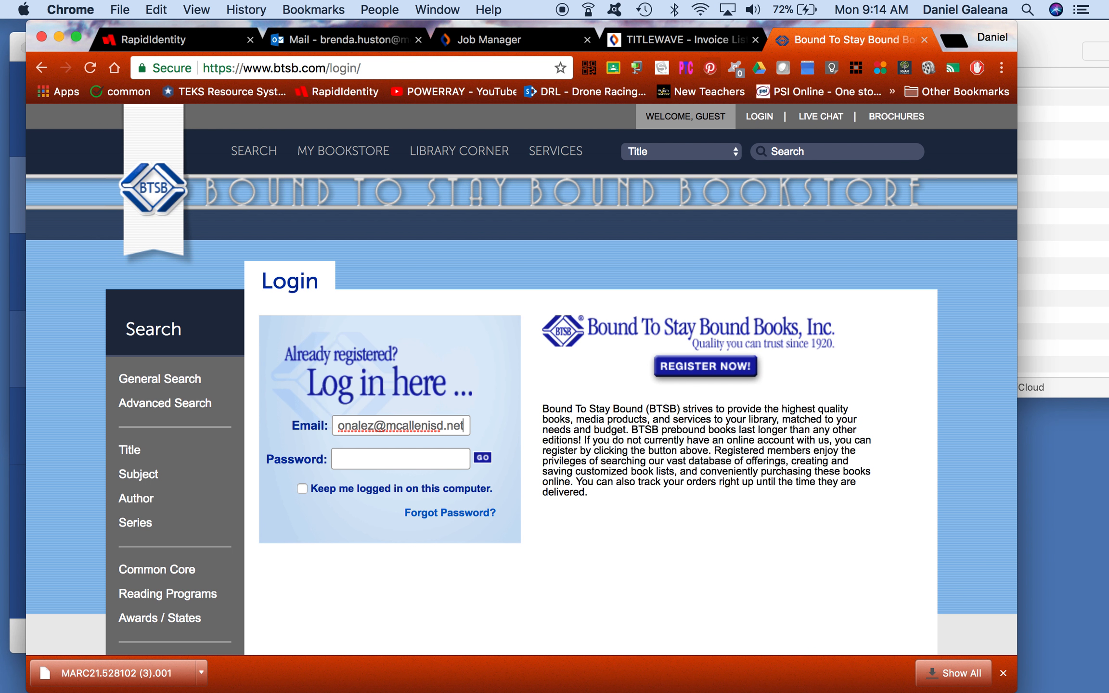
Step: Enter the account password, submit the sign-in, decline saving the password, and return to the login form
key("Tab")
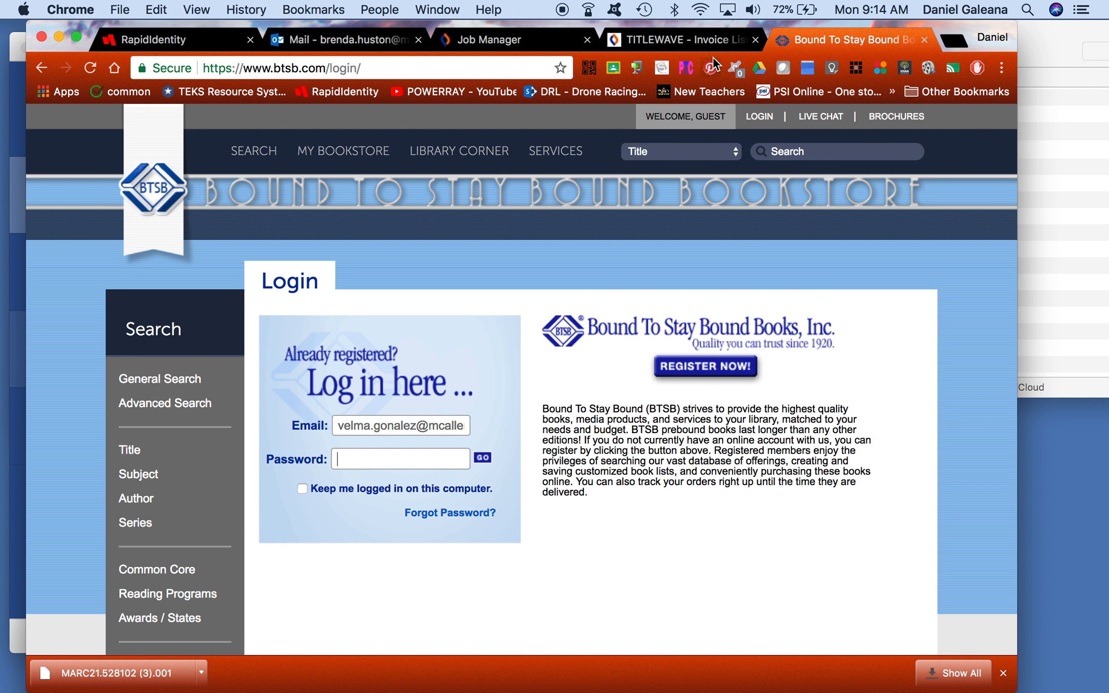
type("•••••")
left_click(484, 459)
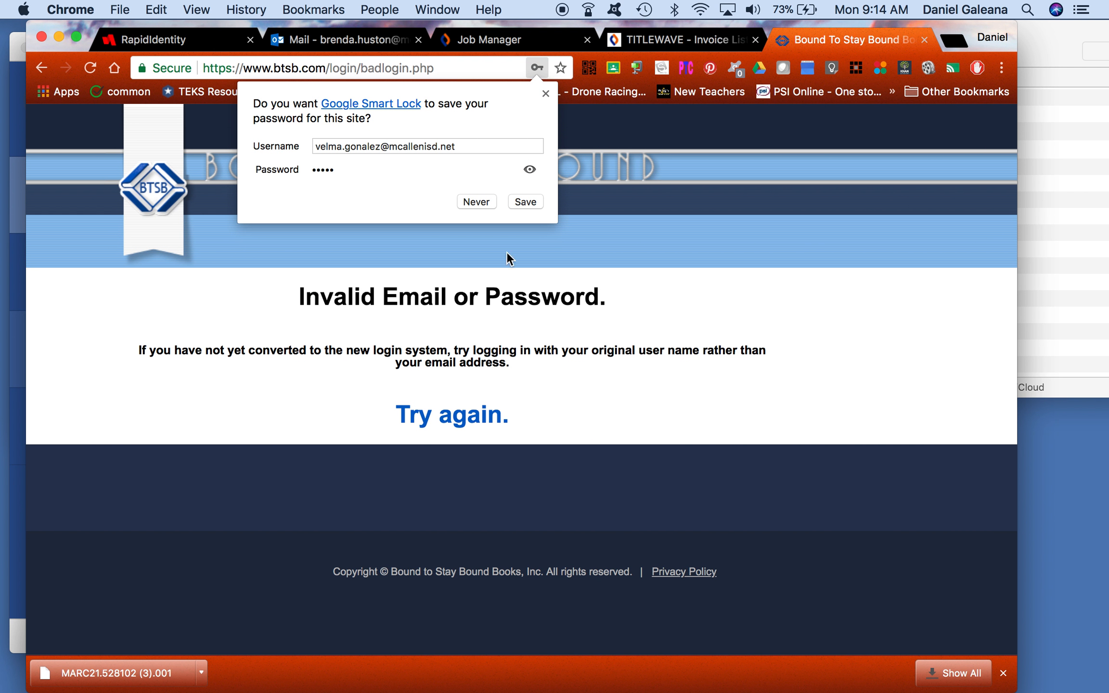
left_click(481, 202)
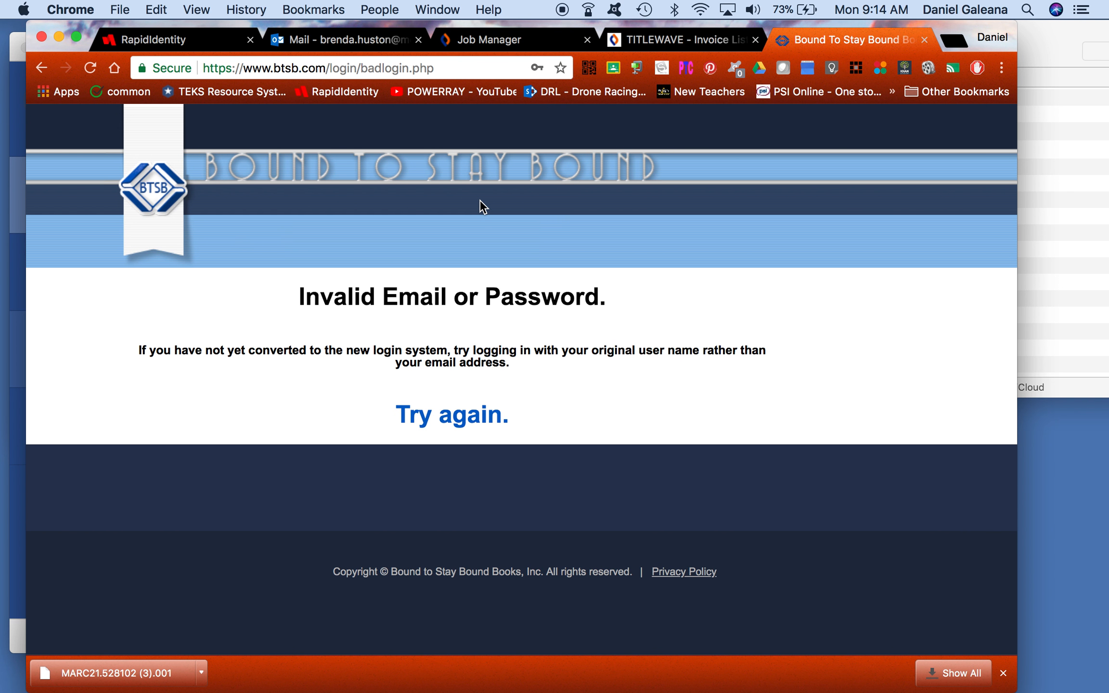
right_click(524, 187)
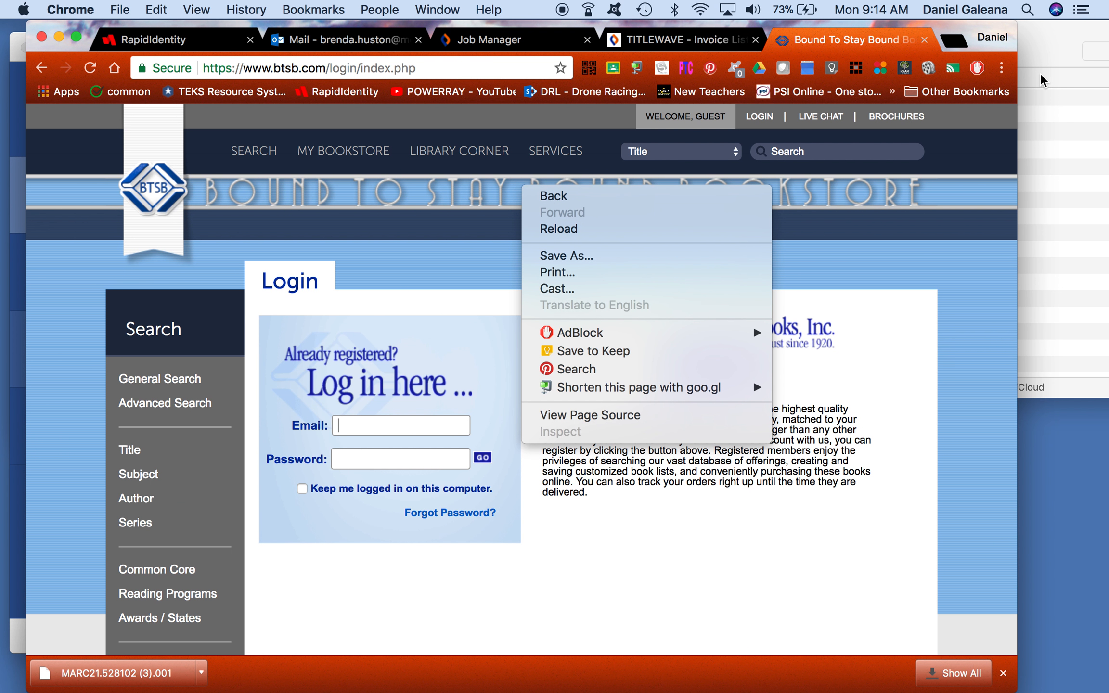
Step: Close the BTSB tab and download invoice 759252F's Standard MARC file, 759252FA.mrc, from Titlewave
left_click(923, 44)
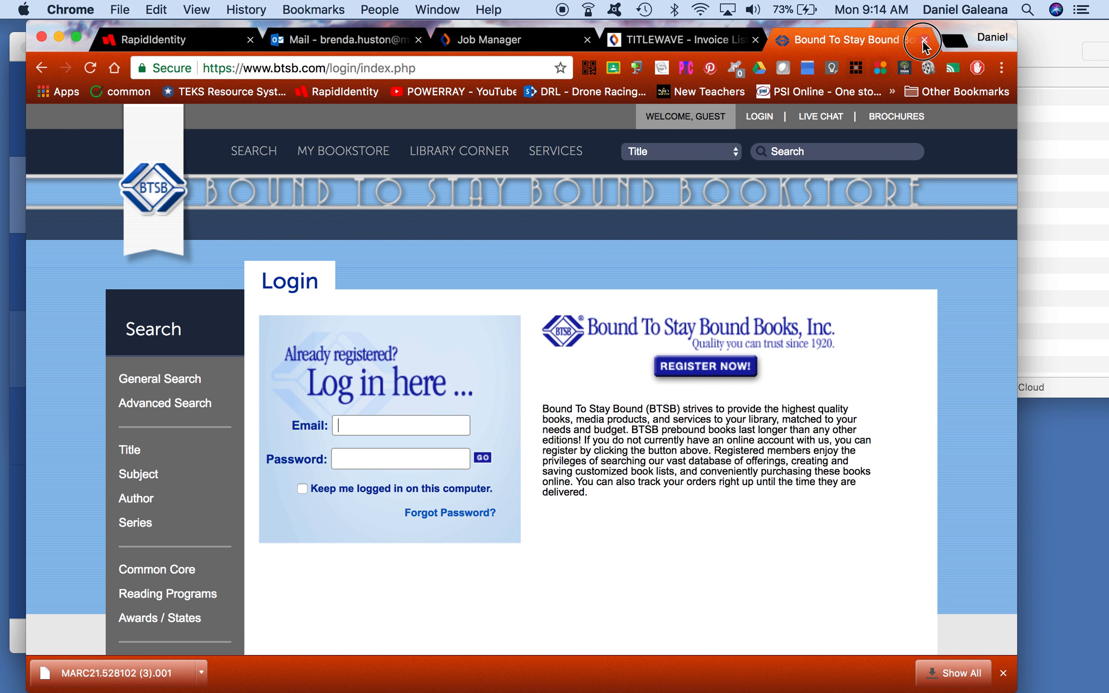
left_click(925, 40)
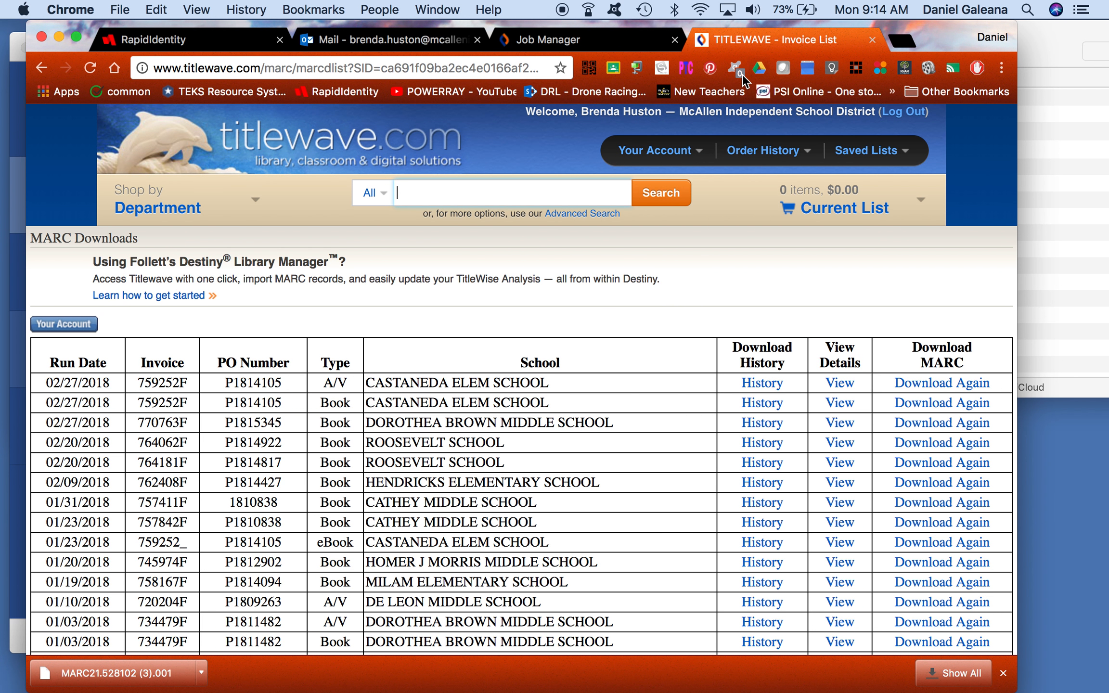
left_click(925, 384)
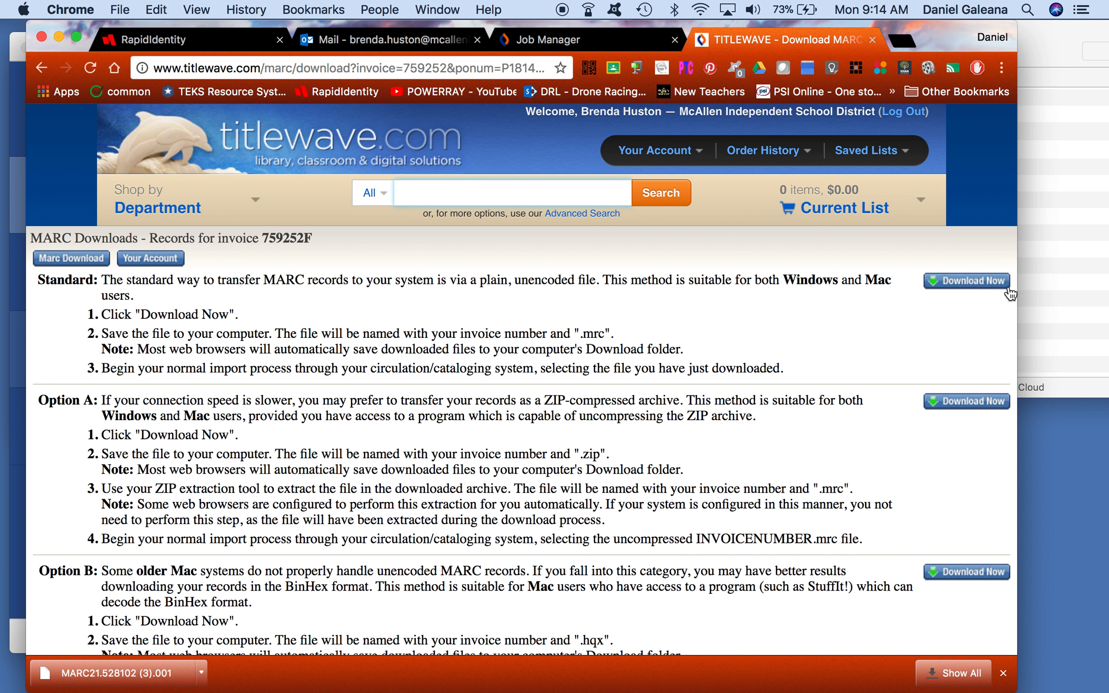
left_click(978, 284)
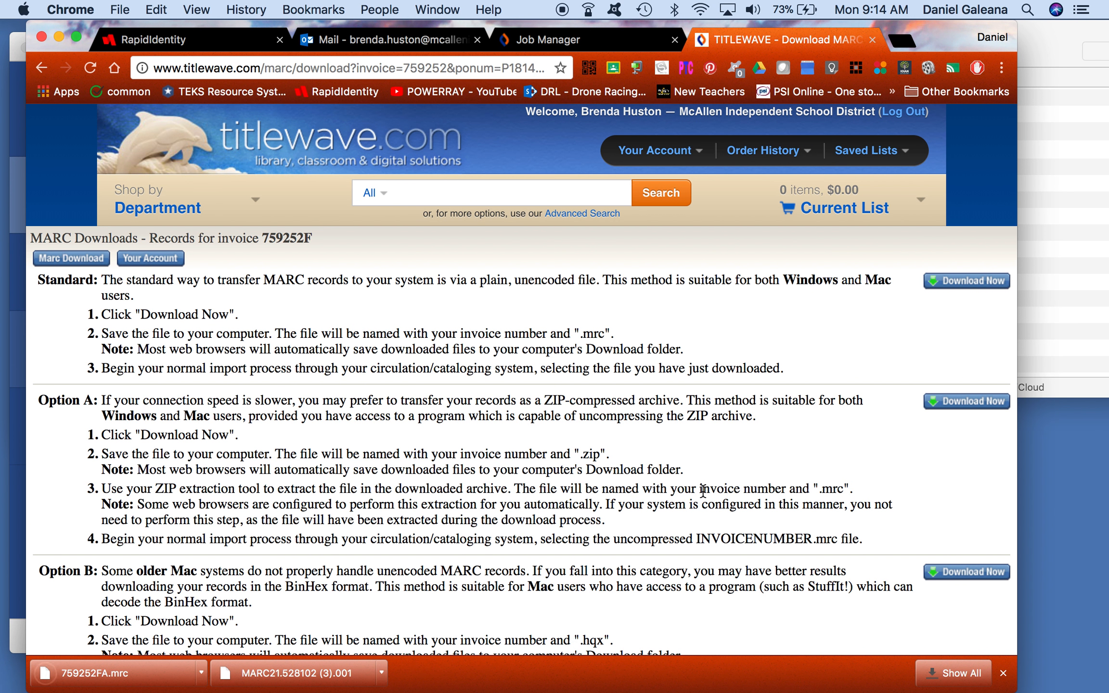
mouse_move(172, 691)
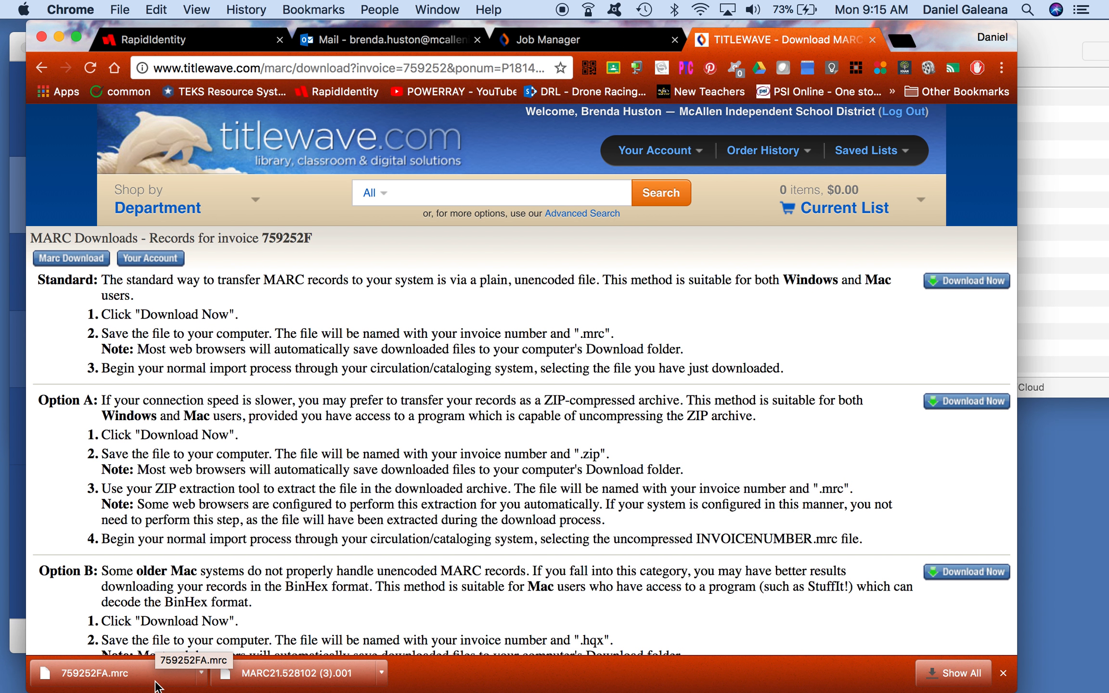
Step: Select the downloaded 759252FA.mrc file in Finder's Desktop window
left_click(1064, 199)
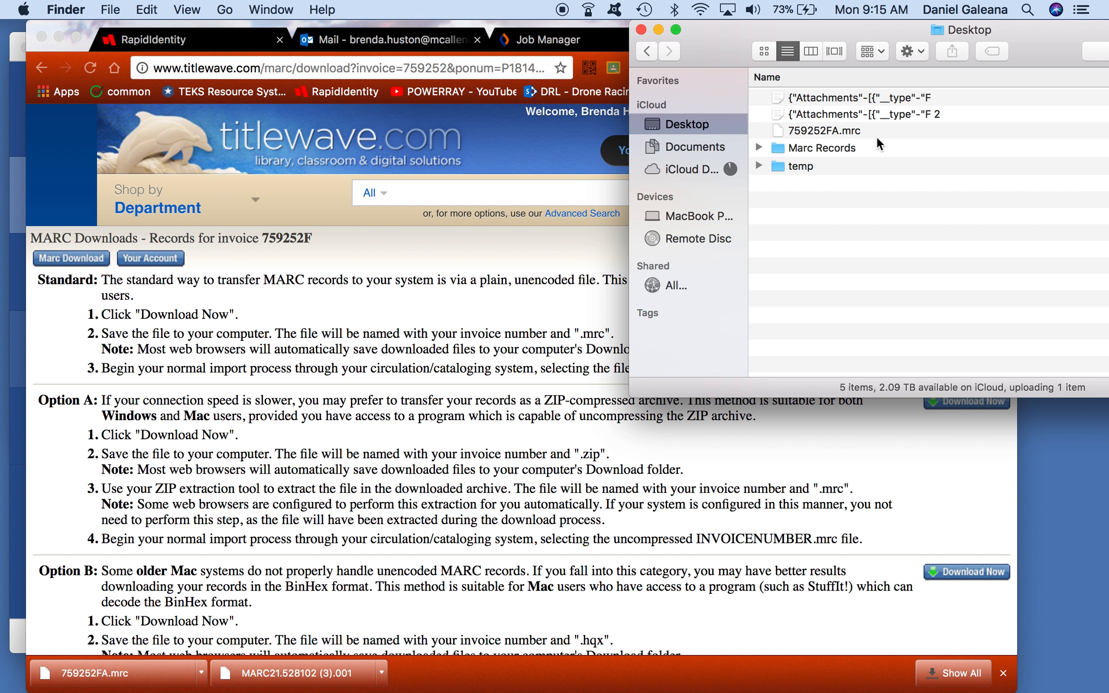
left_click(829, 130)
key("Return")
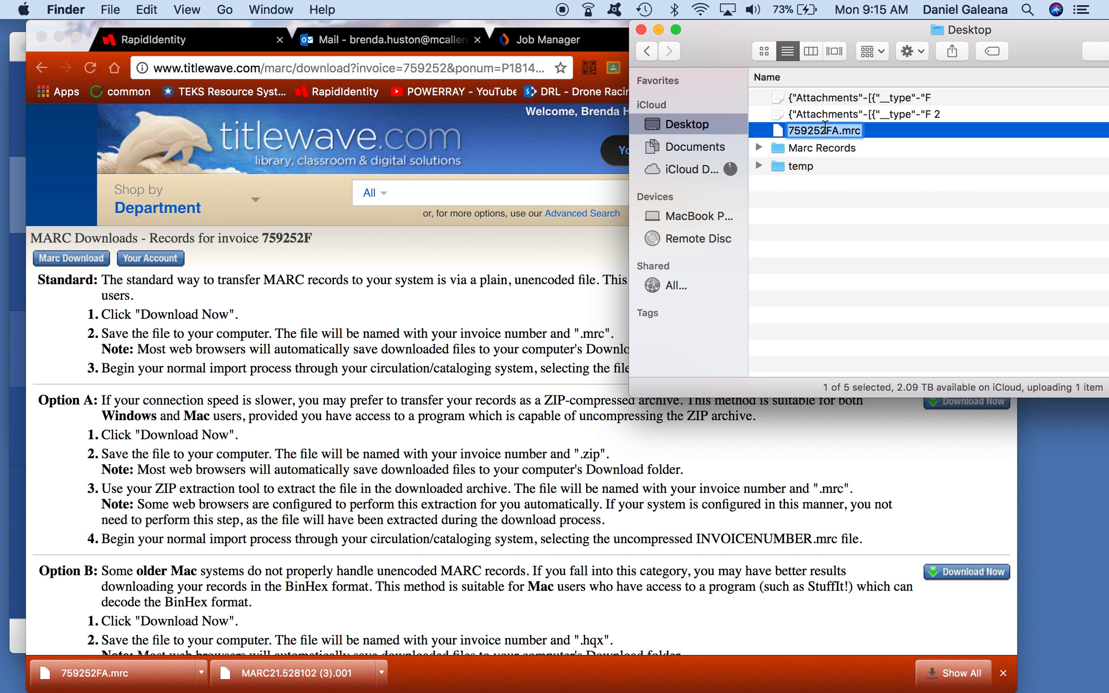
Step: Back on Titlewave's MARC invoice list, check invoice 759252F's PO number, P1814105
left_click(537, 250)
left_click(51, 265)
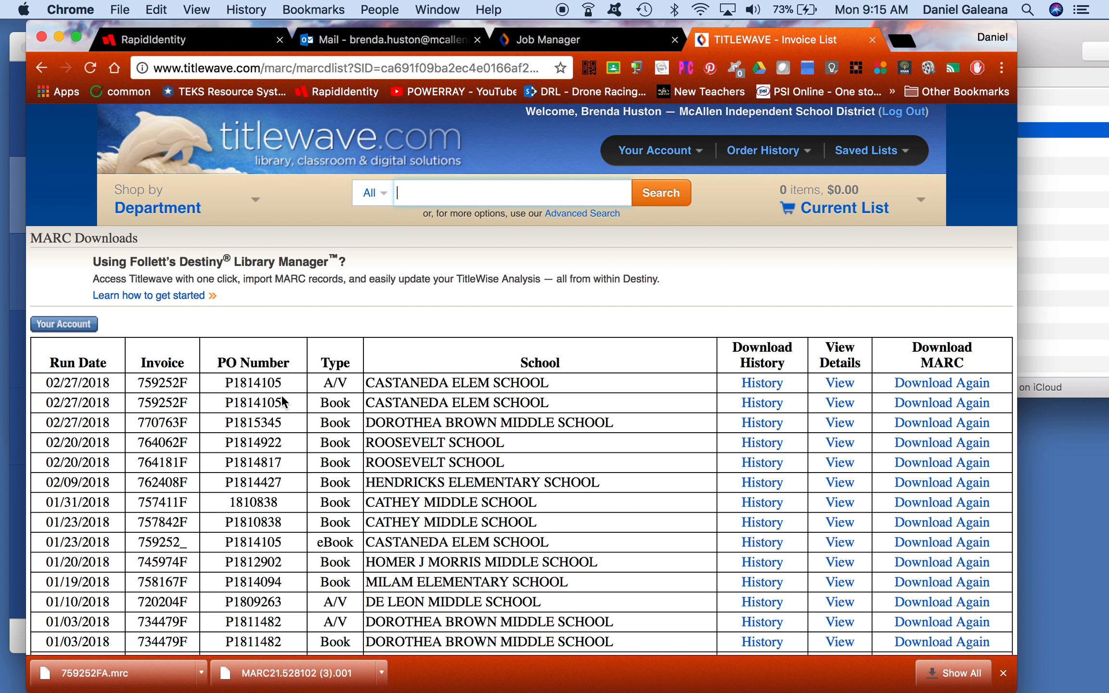
left_click(288, 387)
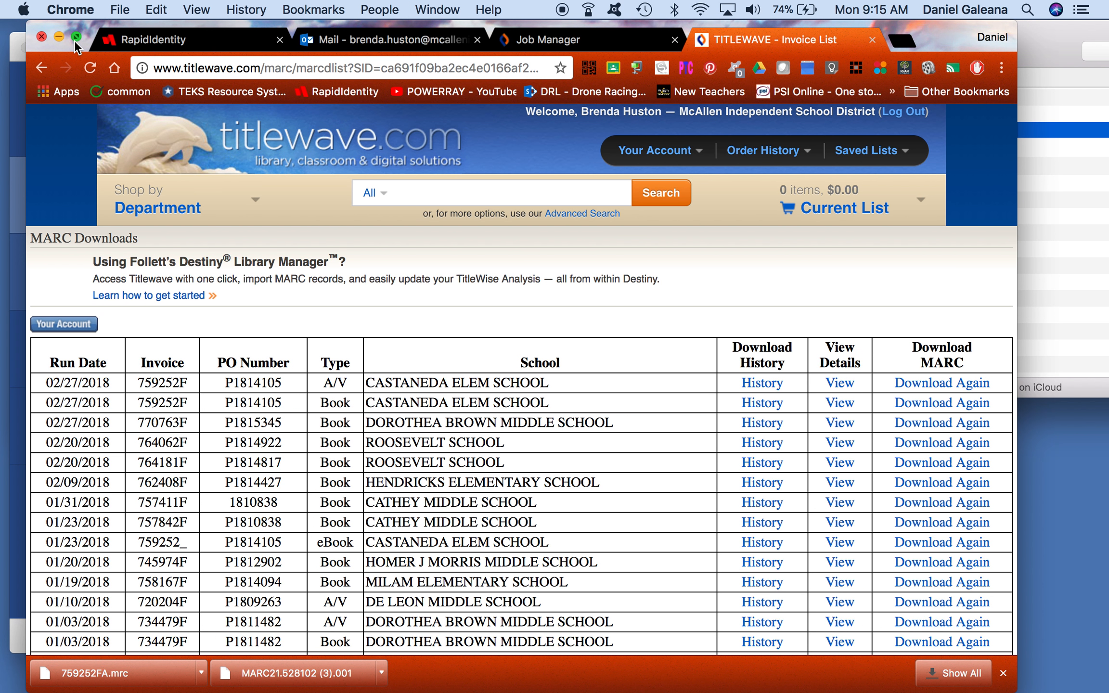
Step: In Finder, rename the Desktop file 759252FA.mrc to 'P1814105 Follett'
left_click(1046, 226)
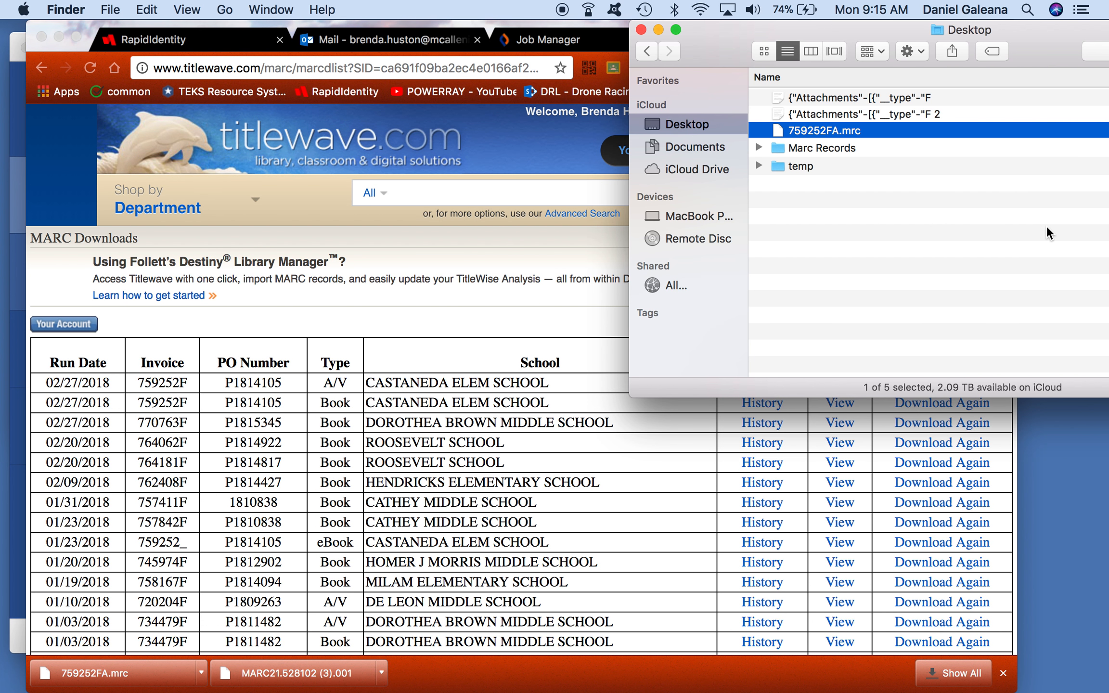
left_click(846, 129)
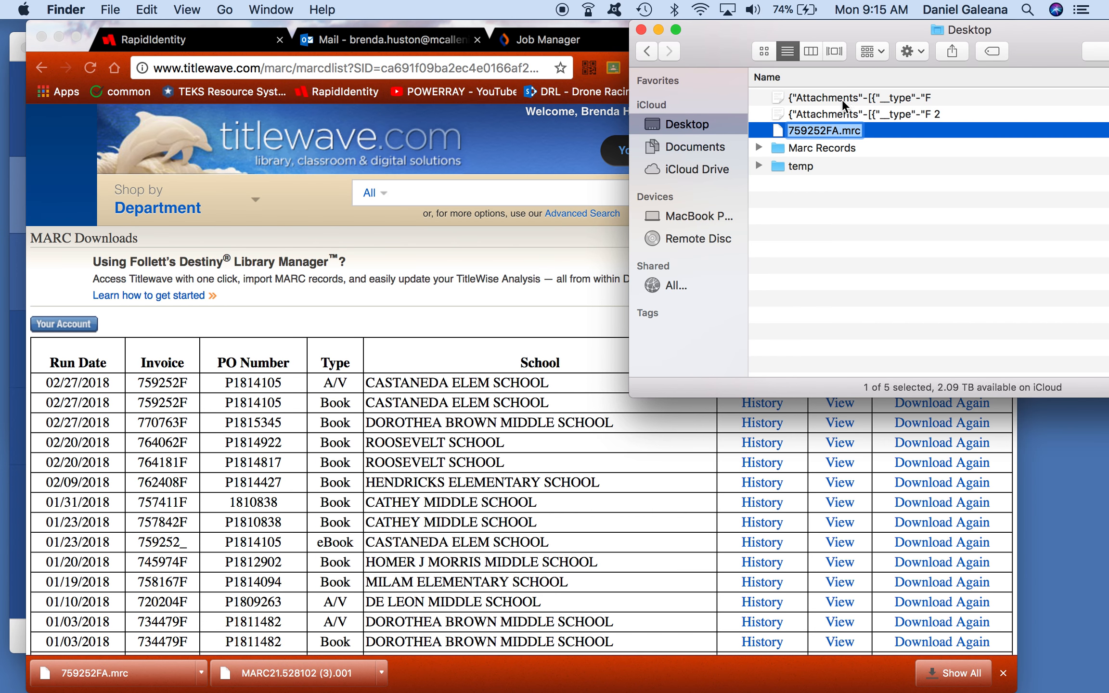
type("P")
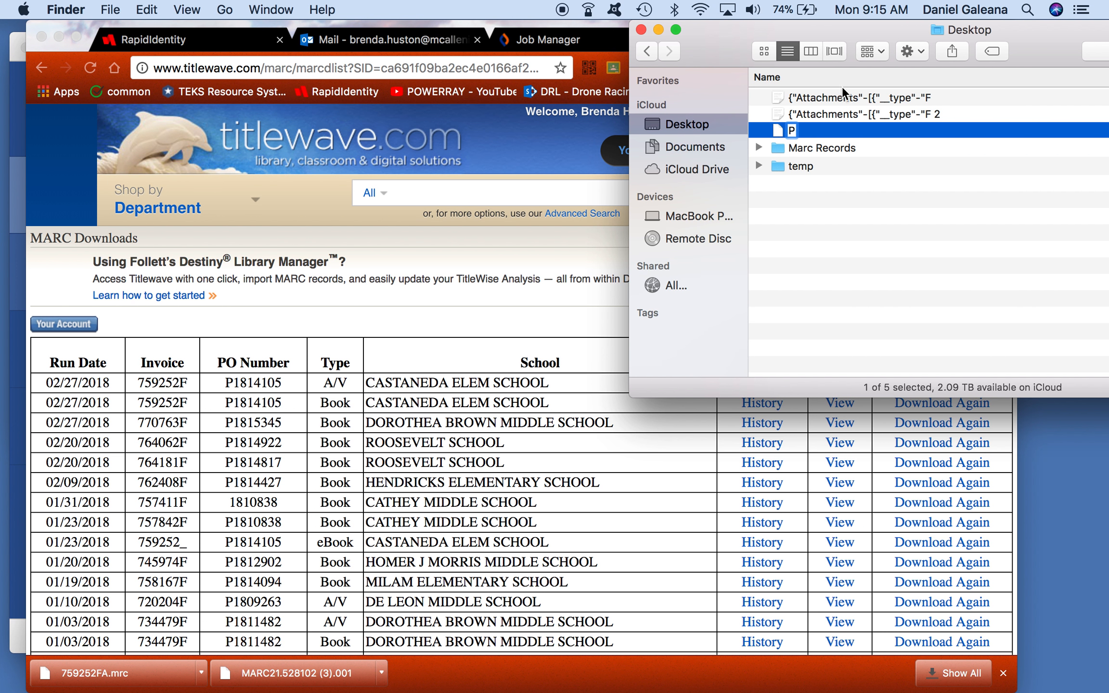
type("1814105")
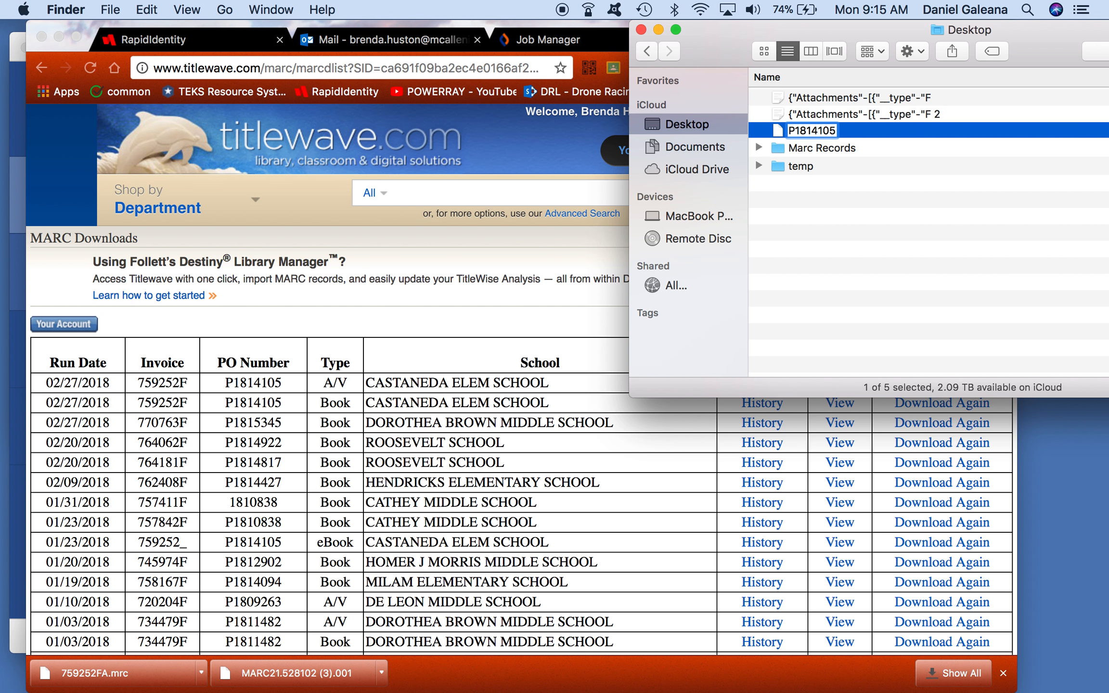
type(".")
type(" F")
key("BackSpace")
key("BackSpace")
key("BackSpace")
type("Follett")
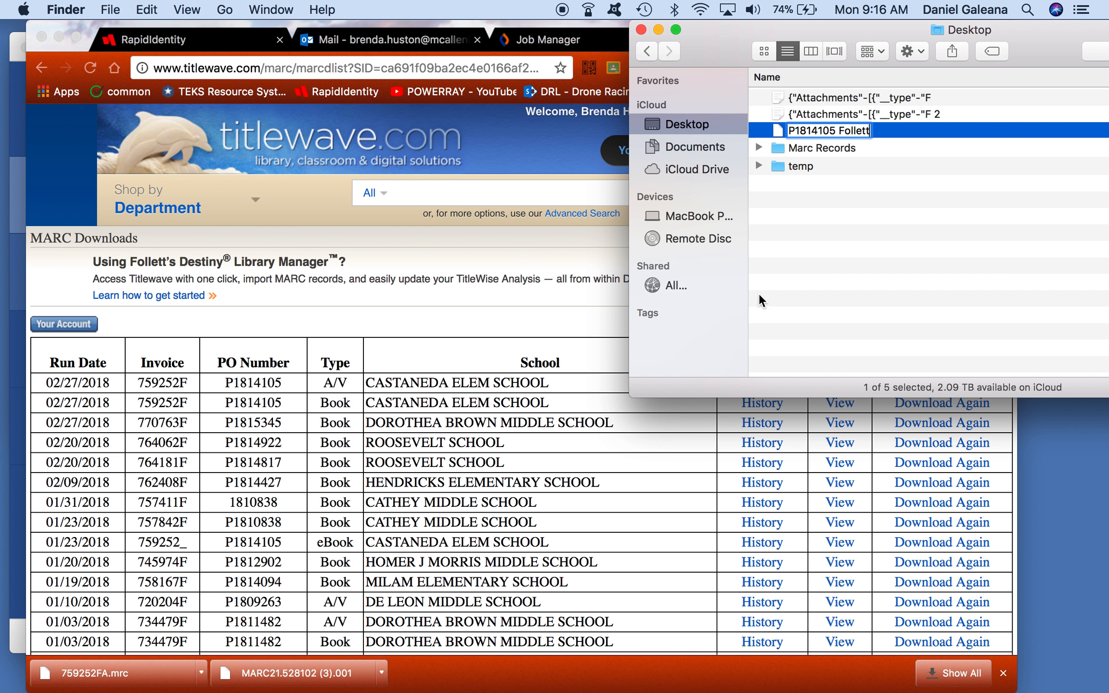
left_click(509, 145)
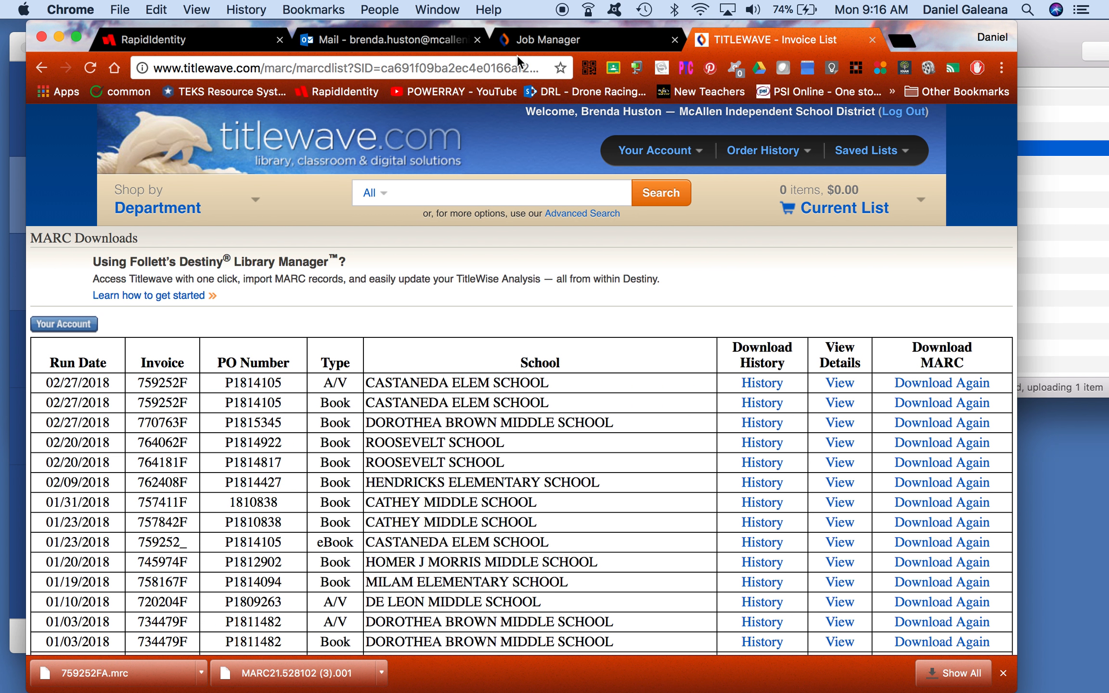
Step: Delete the Import Preview job from Destiny's Job Manager
left_click(517, 43)
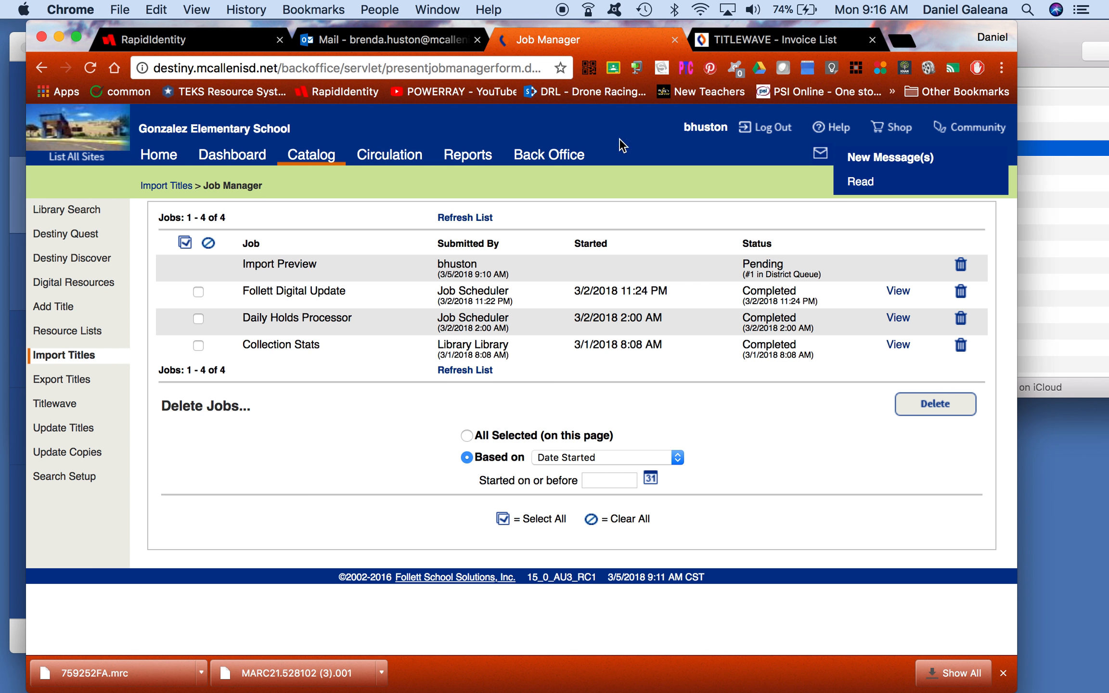
left_click(961, 265)
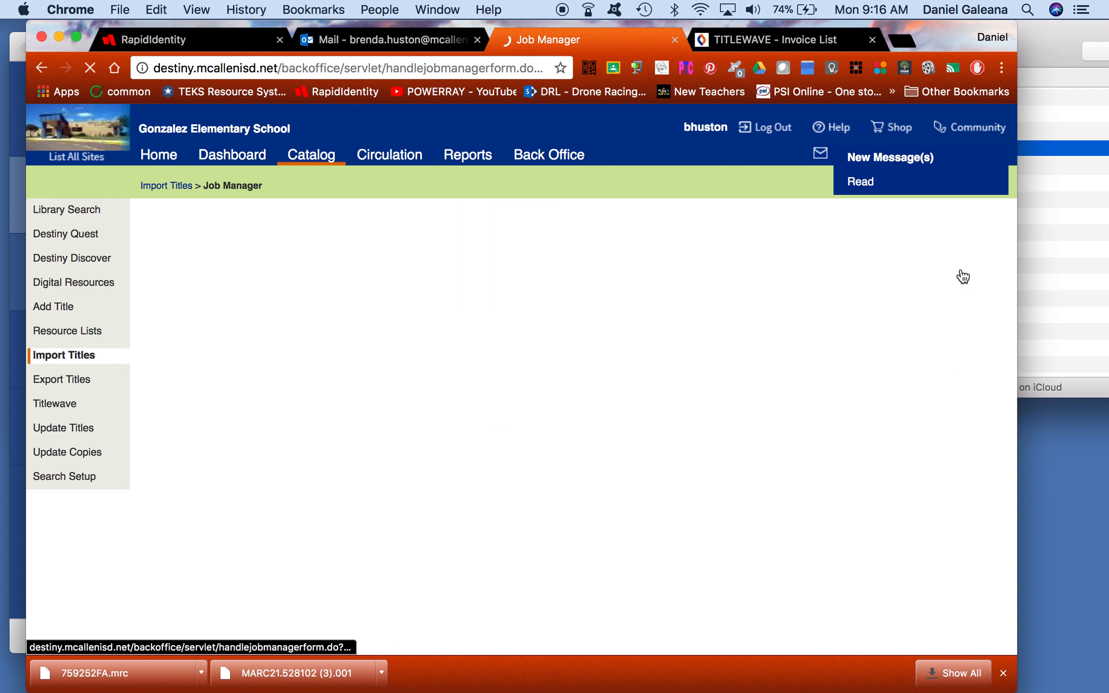
left_click(556, 297)
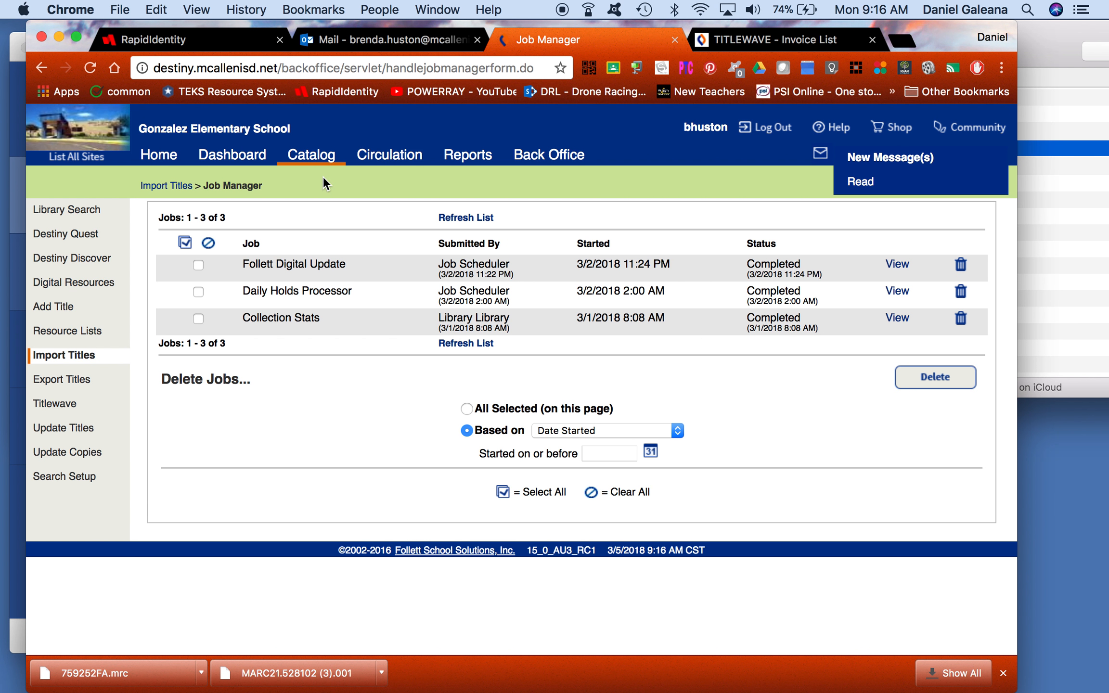
Step: Switch to Castaneda Elementary School's library and open the Catalog's Import Titles page
left_click(62, 157)
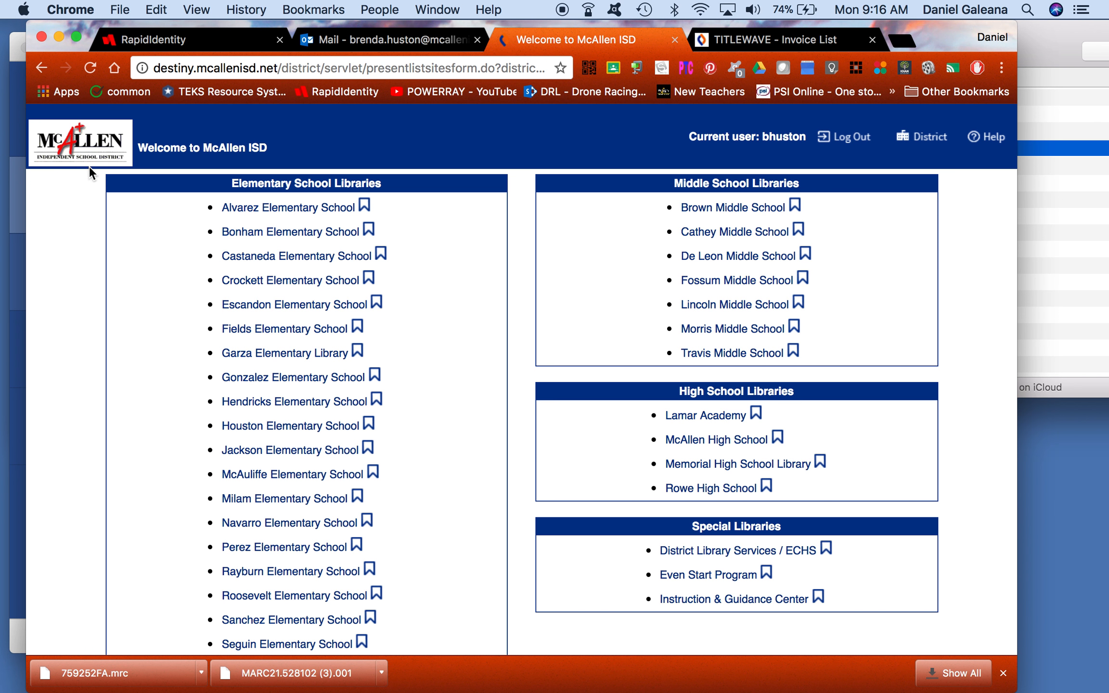
left_click(281, 256)
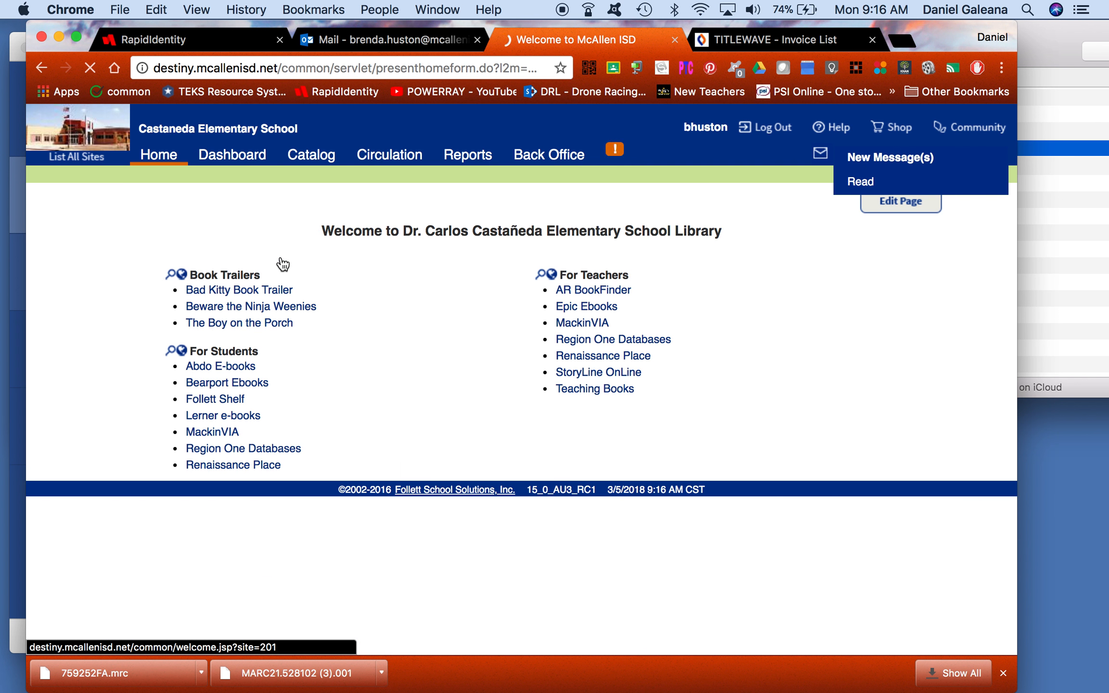
left_click(303, 157)
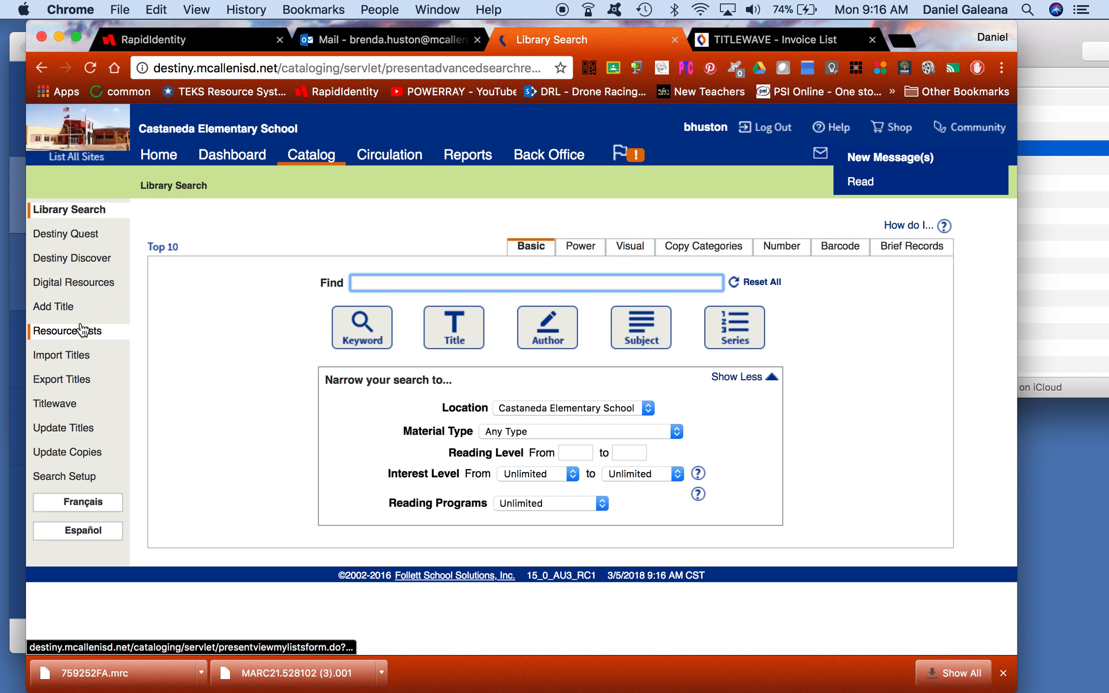
left_click(72, 356)
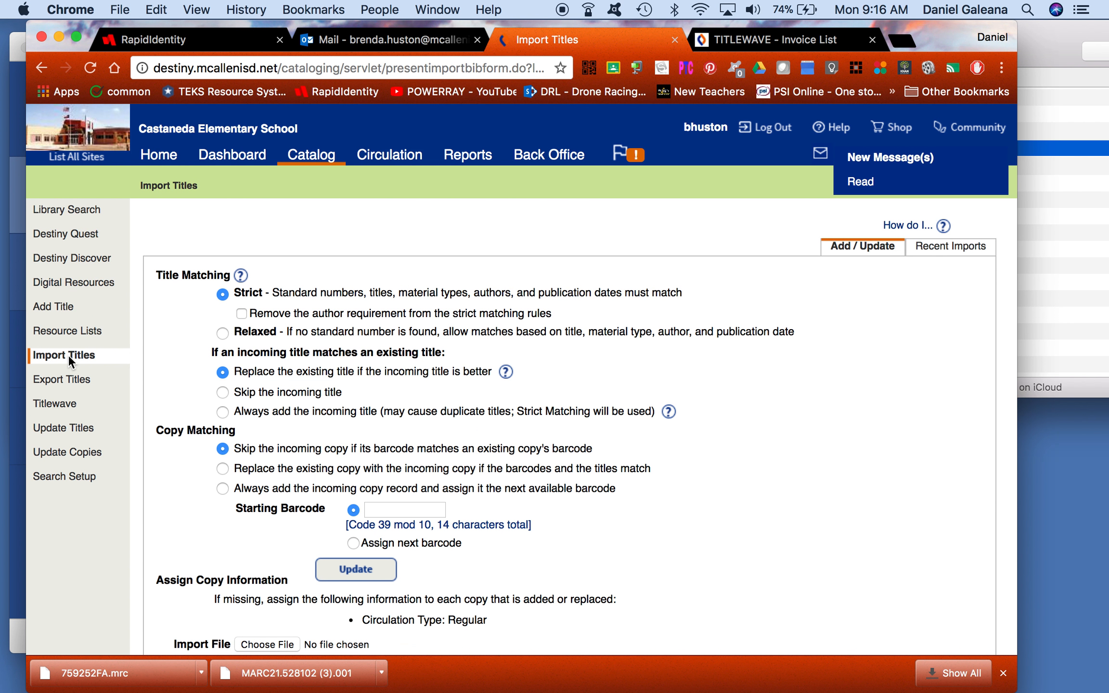
Step: Set Follett as the vendor in the import's copy information settings
left_click(363, 578)
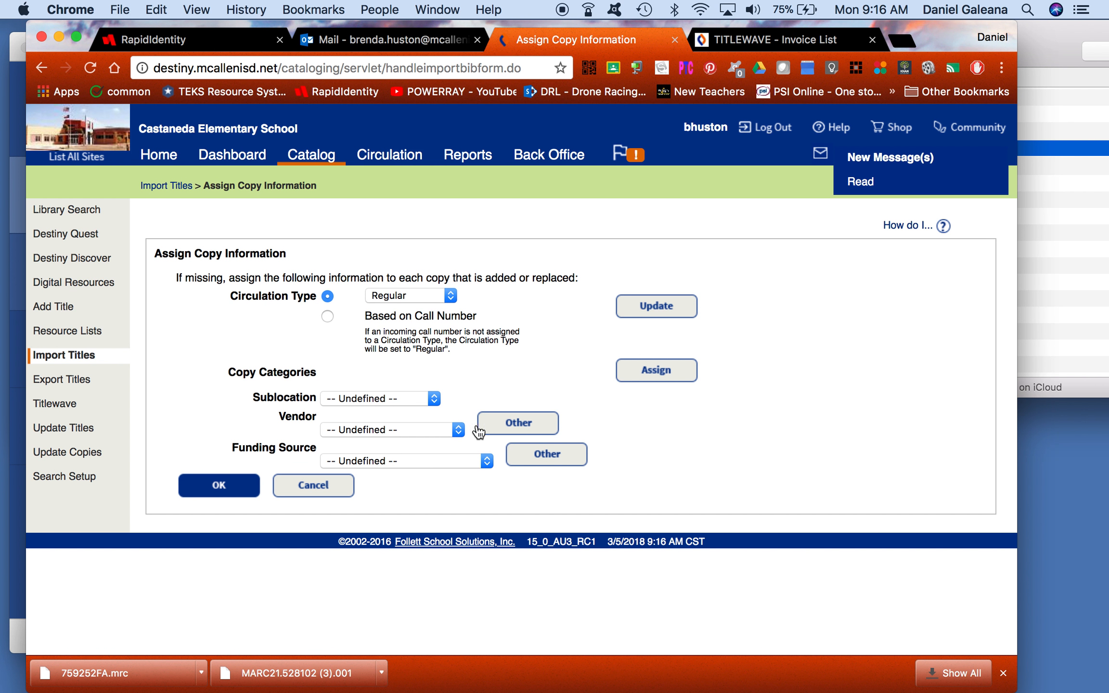
left_click(511, 426)
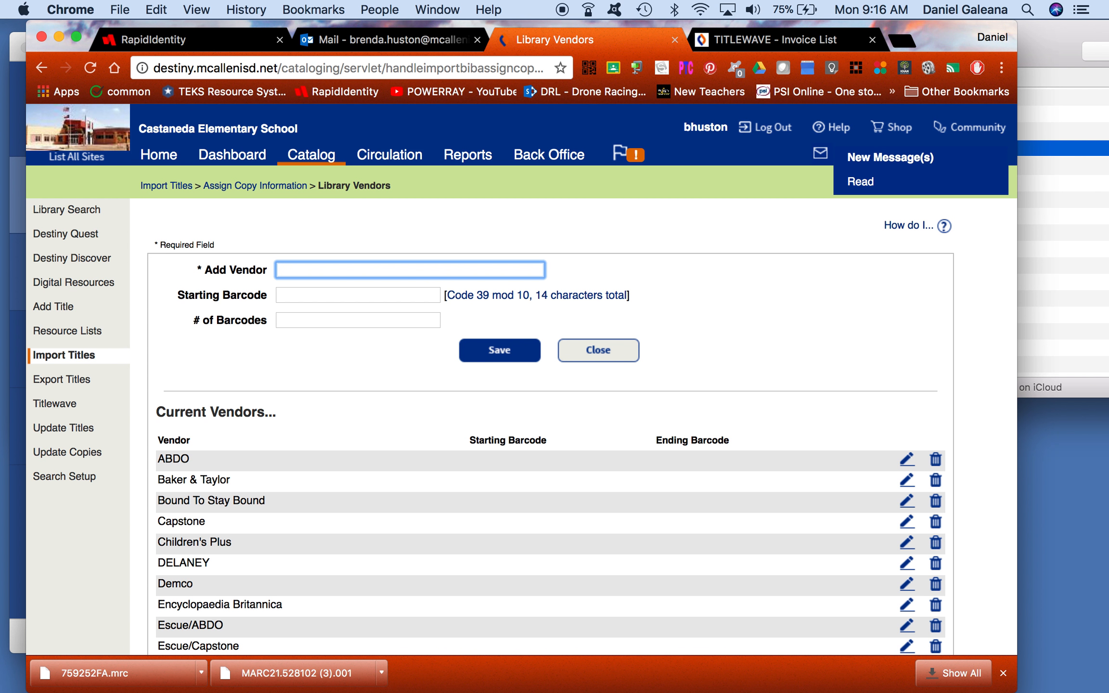
left_click(597, 354)
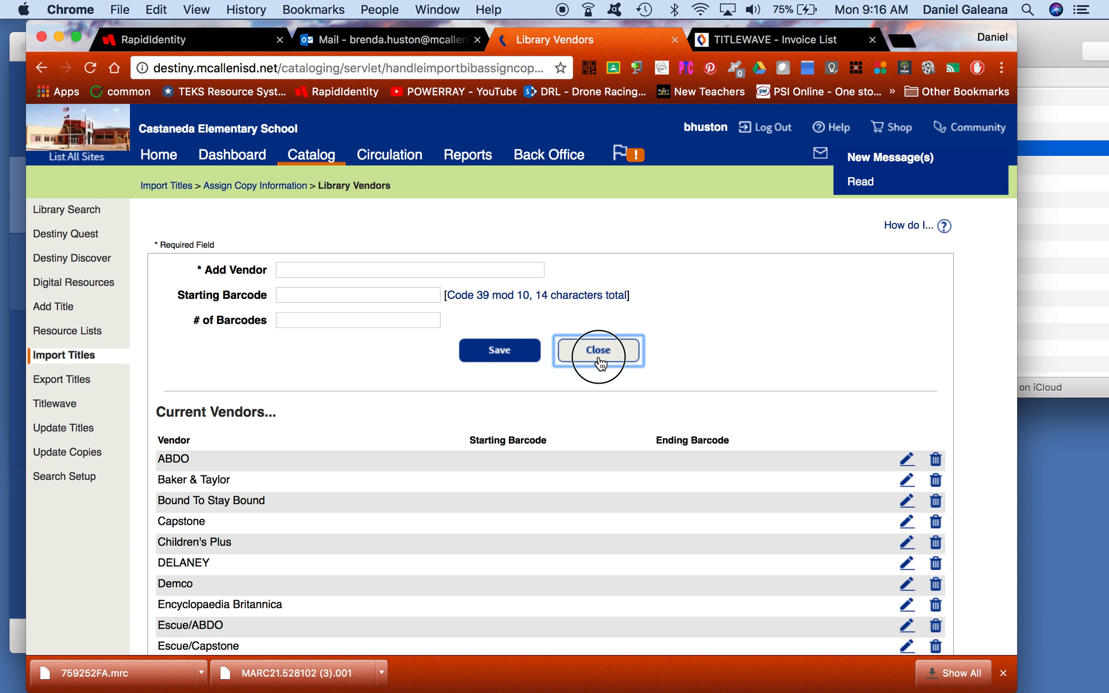
left_click(452, 430)
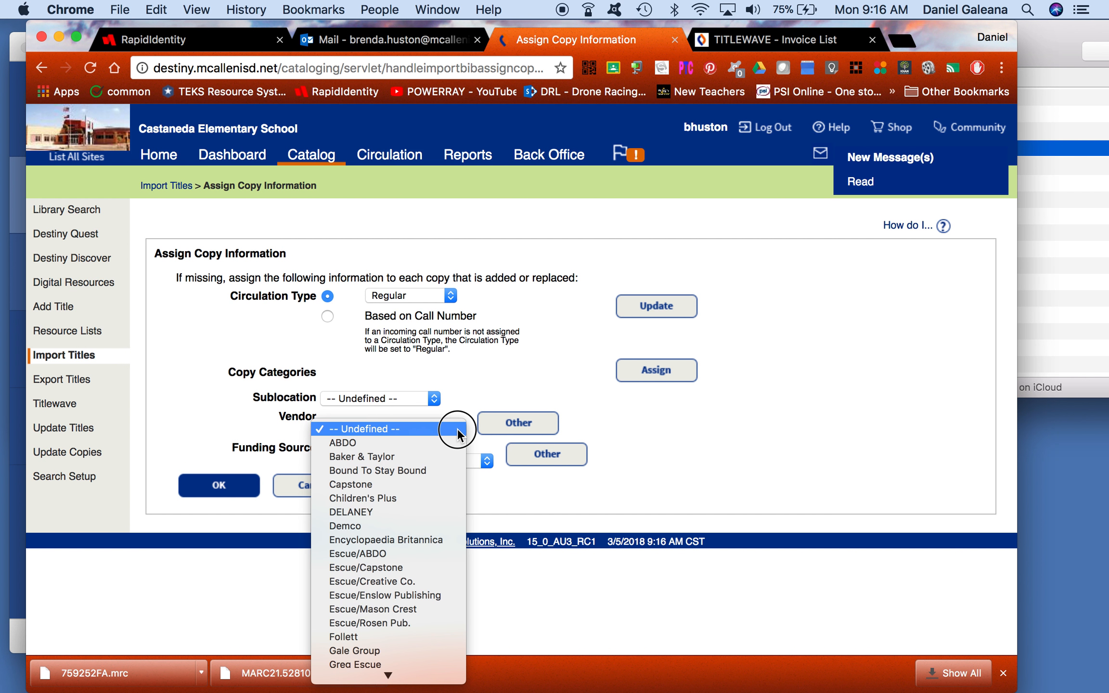
left_click(440, 636)
left_click(533, 456)
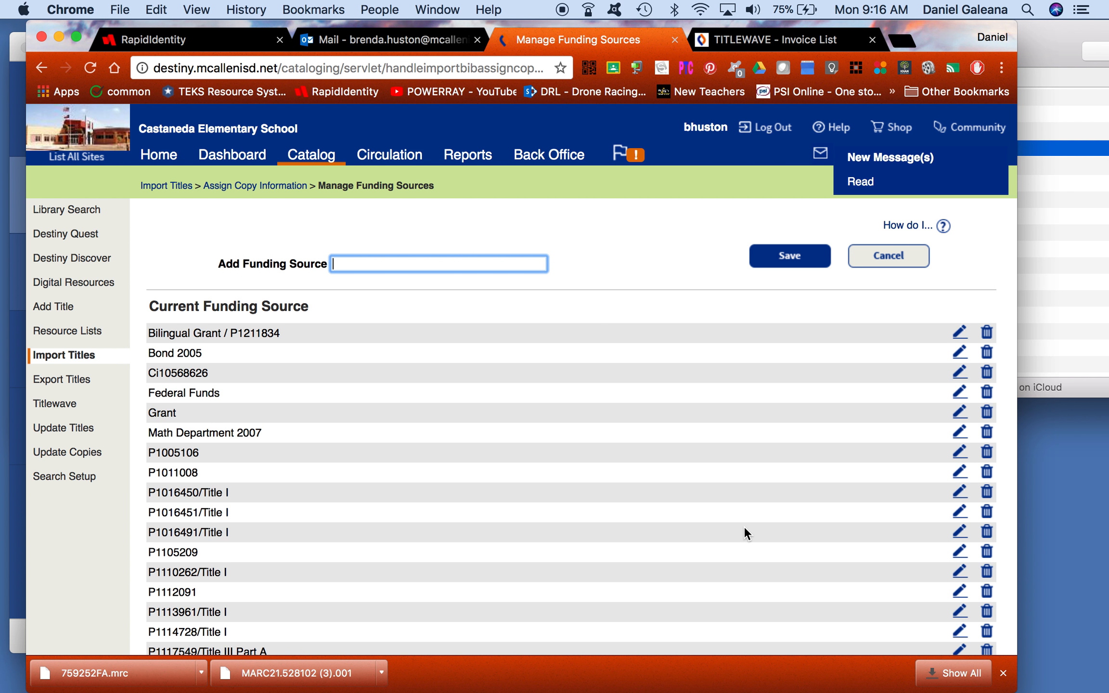
type("P")
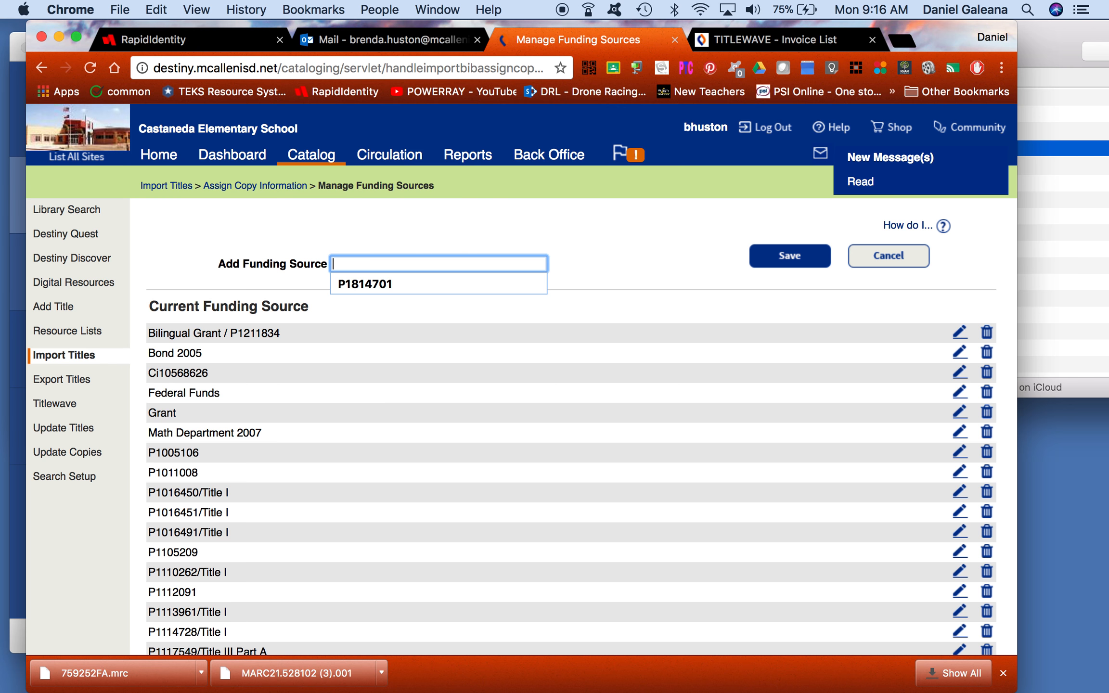
key("Down")
type("p1")
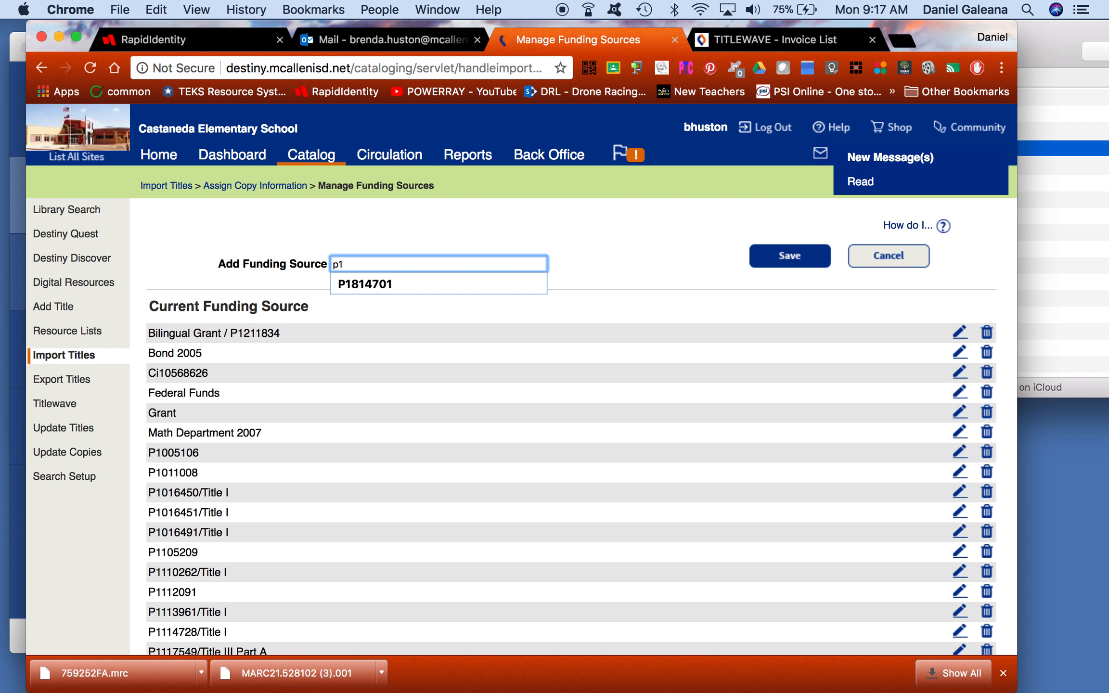
type("814105")
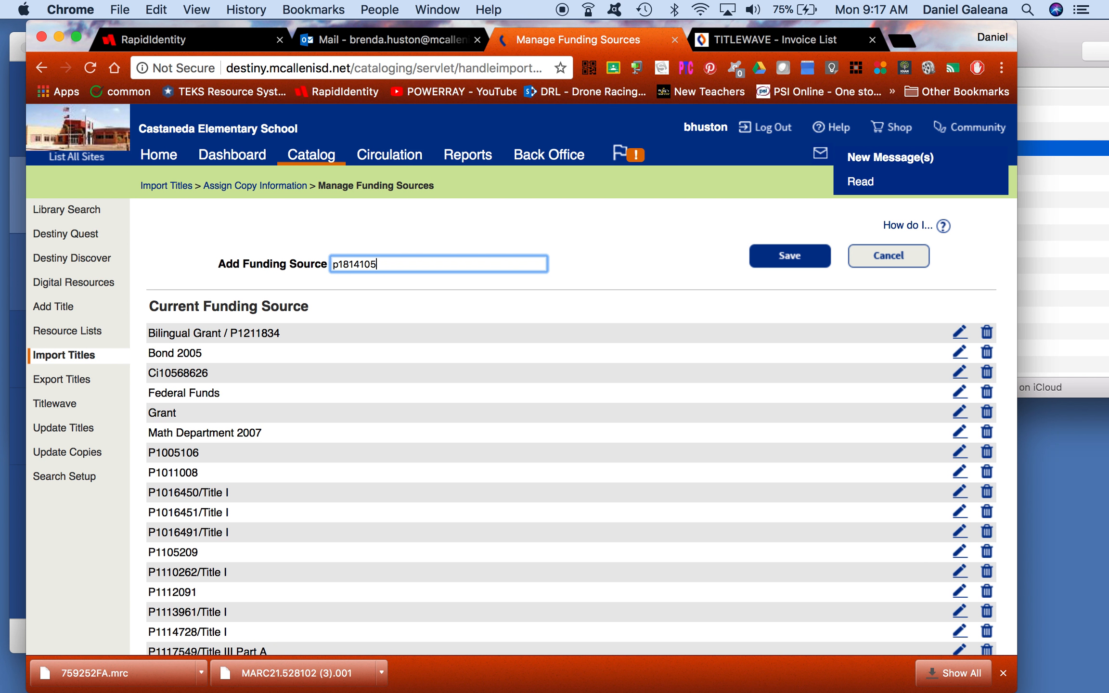
left_click(773, 267)
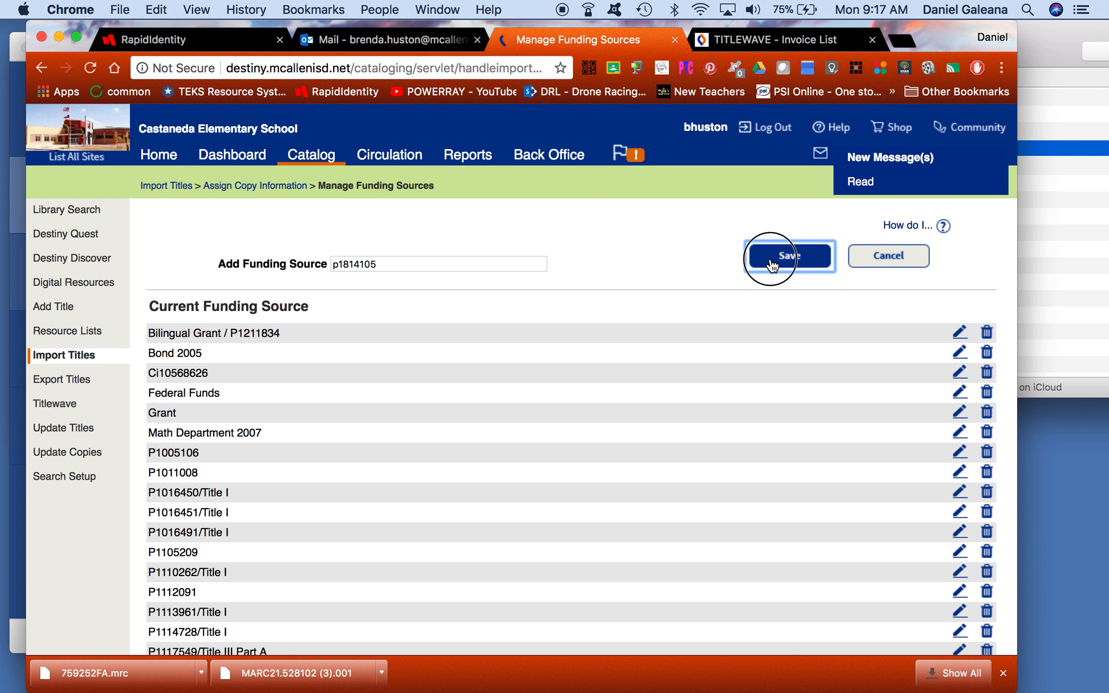
Step: Find the existing P1814105 funding source in the list and save it as the copies' funding source
left_click(795, 431)
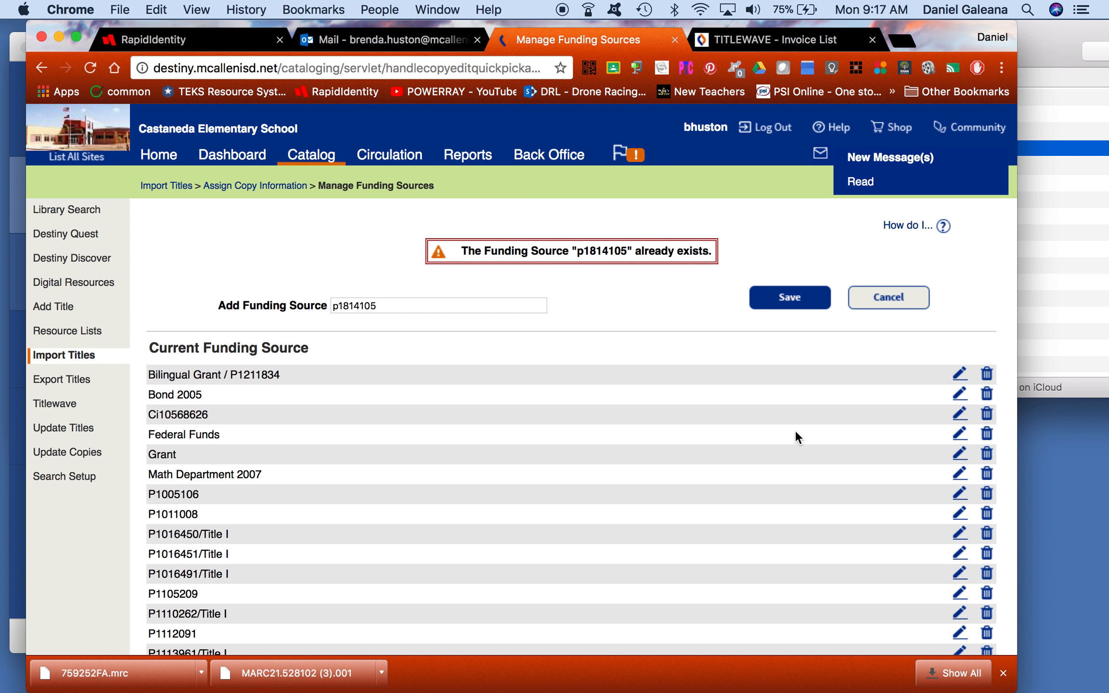
scroll(795, 431, "down", 5)
scroll(796, 432, "down", 10)
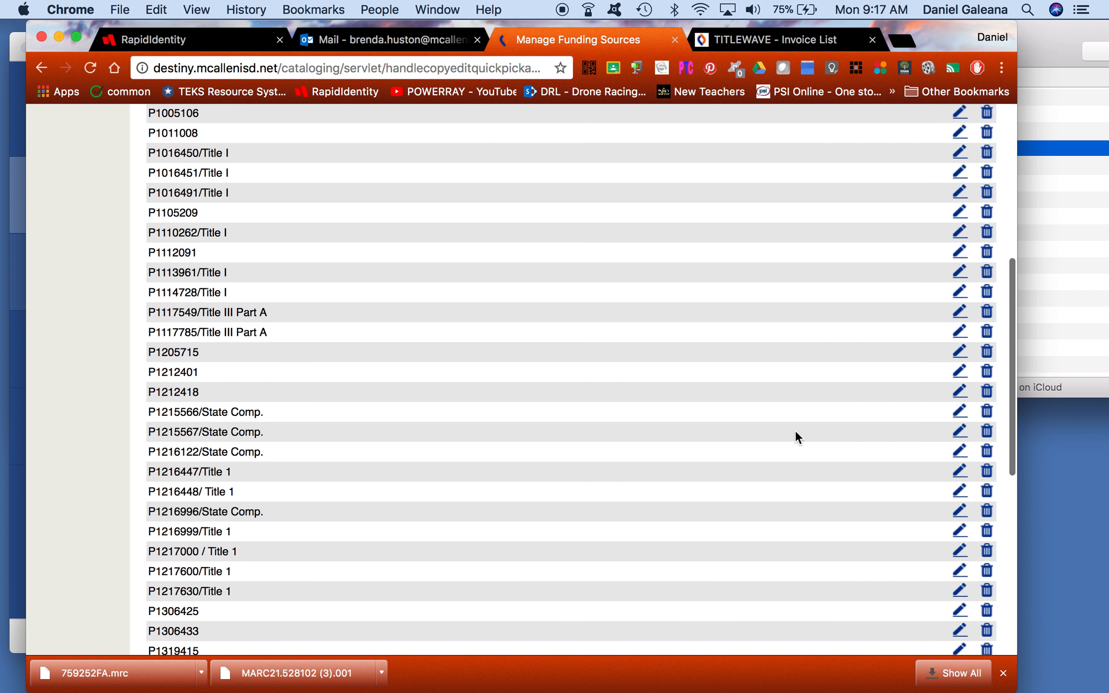
scroll(796, 431, "down", 3)
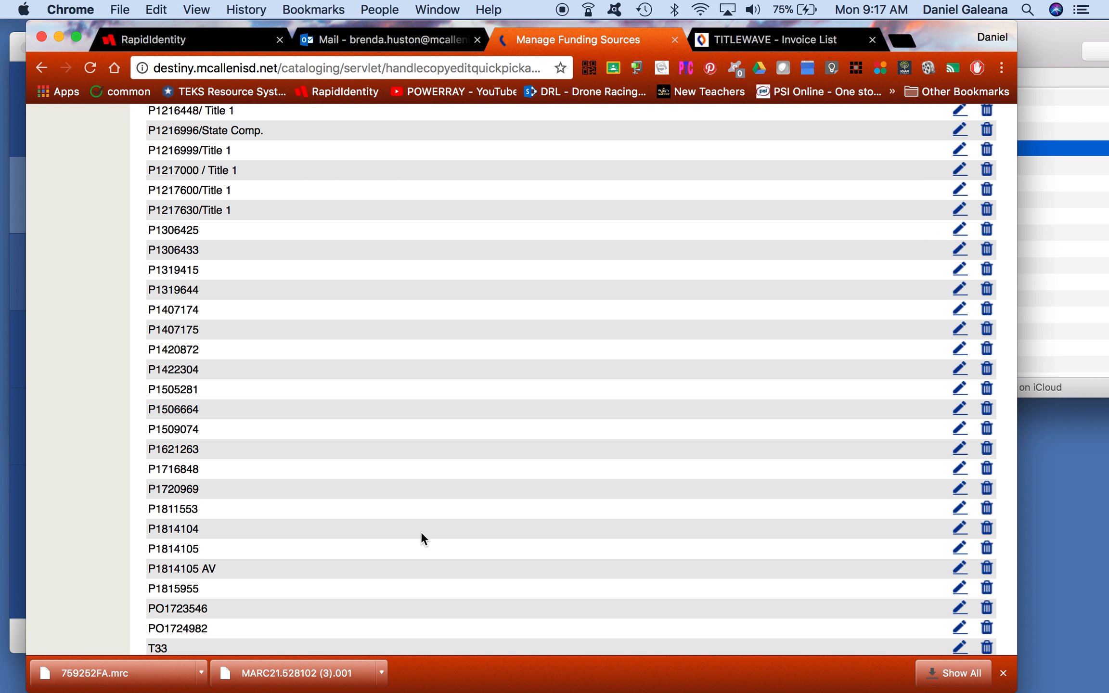
left_click(959, 551)
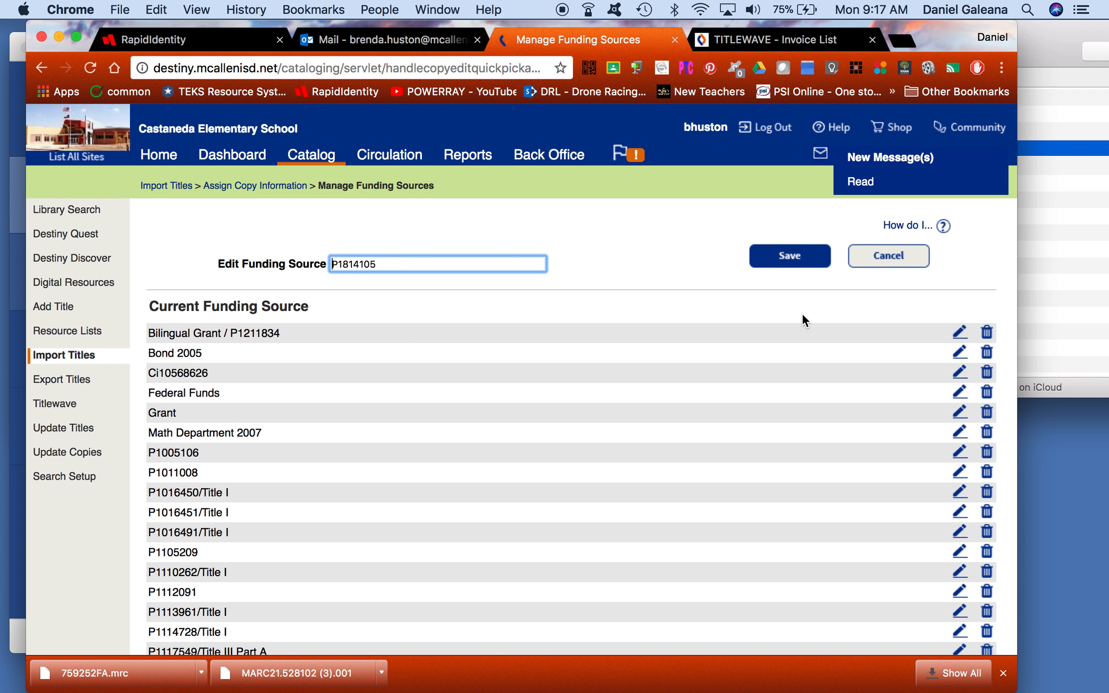
left_click(791, 255)
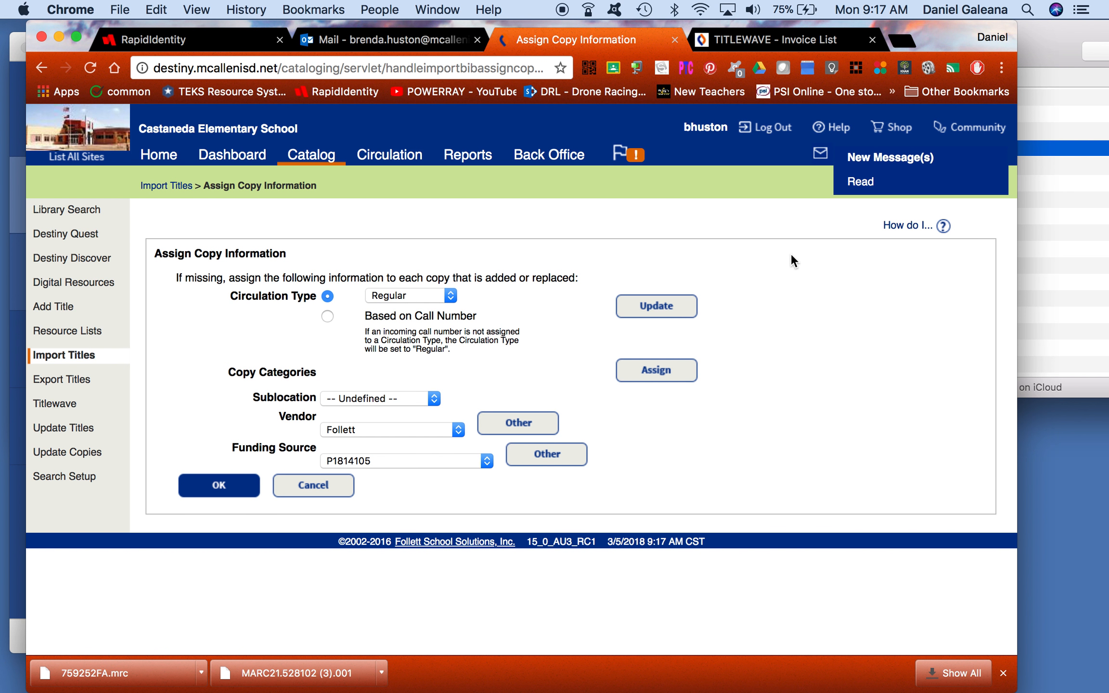
Step: Apply the copy settings, choose the 'P1814105 Follett' file, and run an import preview
left_click(238, 486)
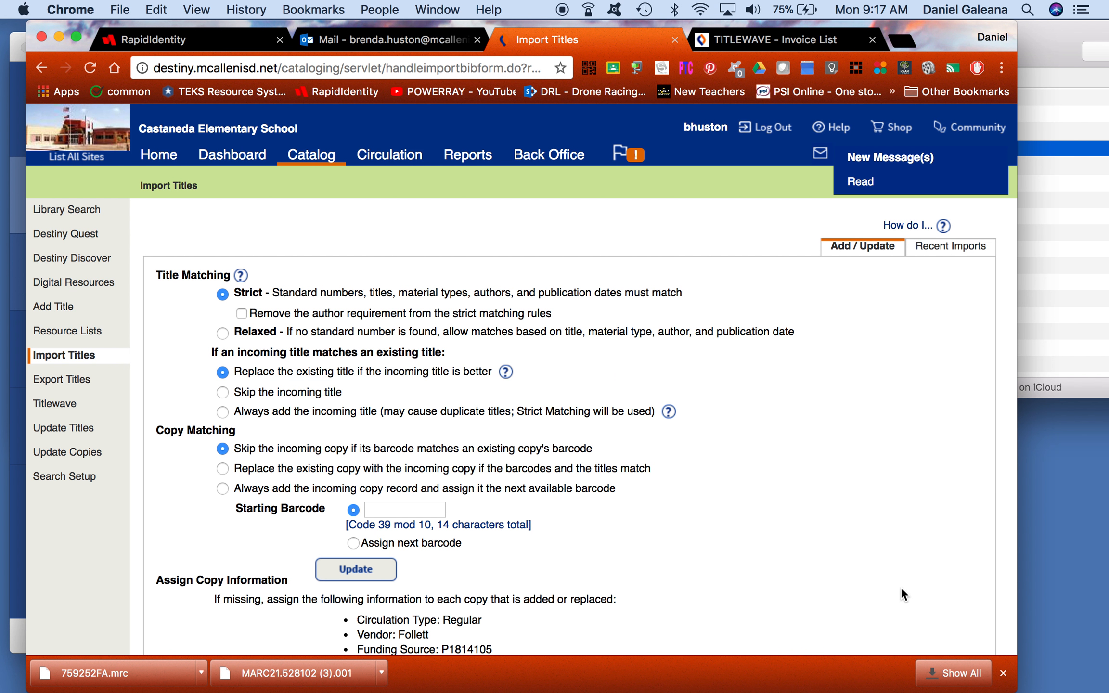
scroll(900, 587, "down", 5)
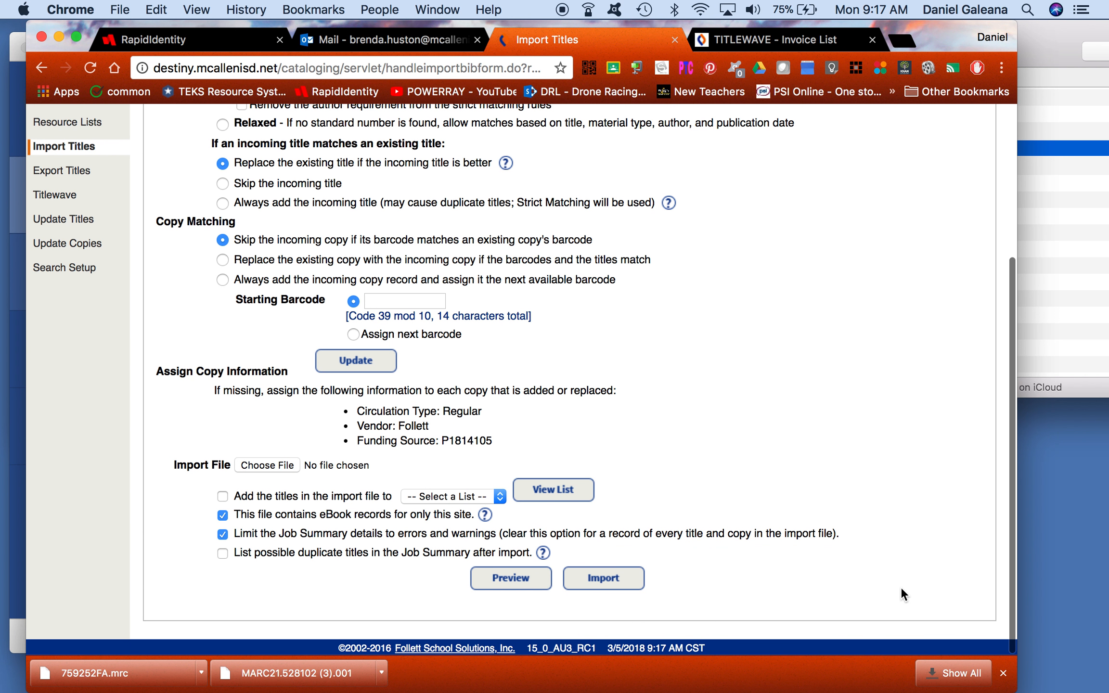
left_click(254, 465)
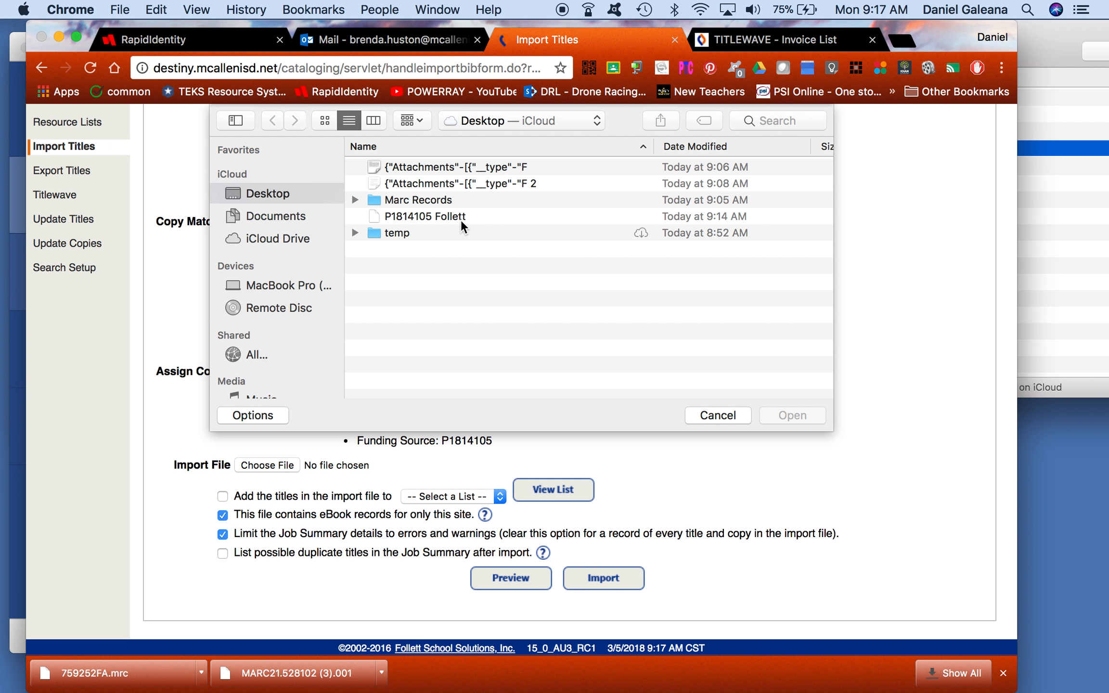
left_click(456, 218)
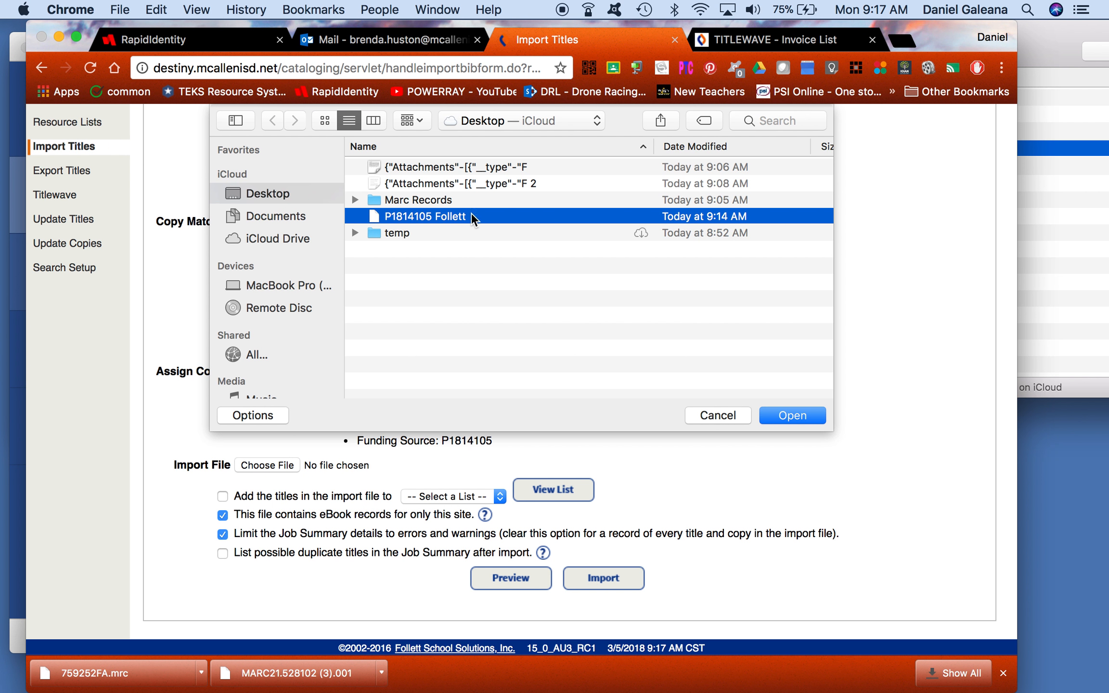
left_click(795, 417)
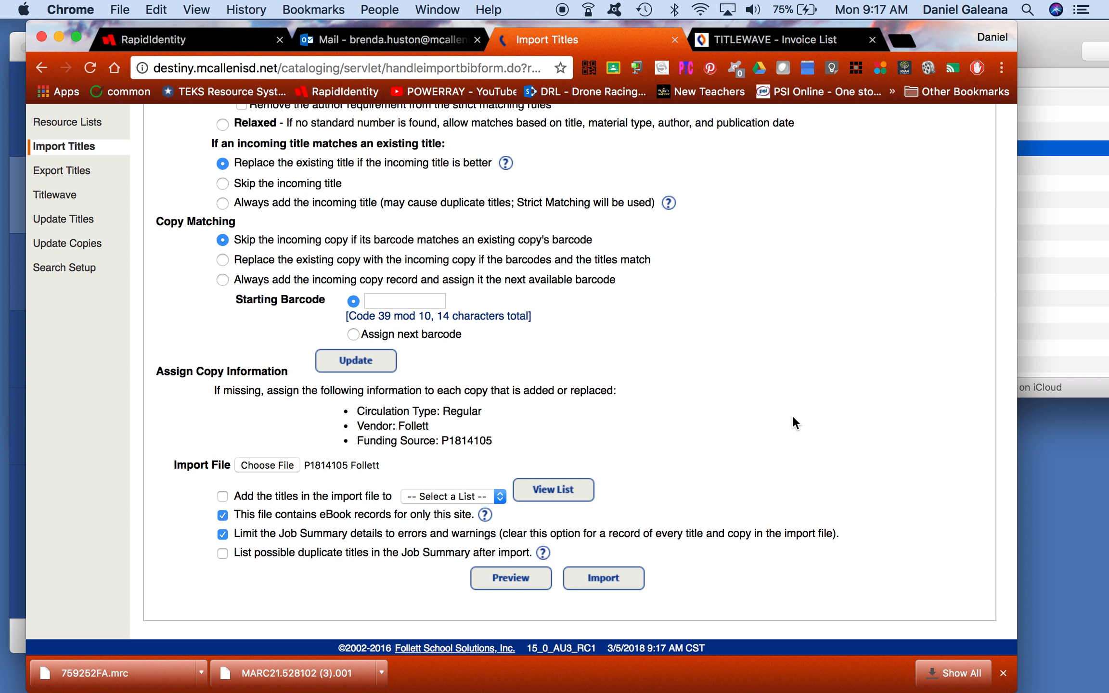
left_click(510, 580)
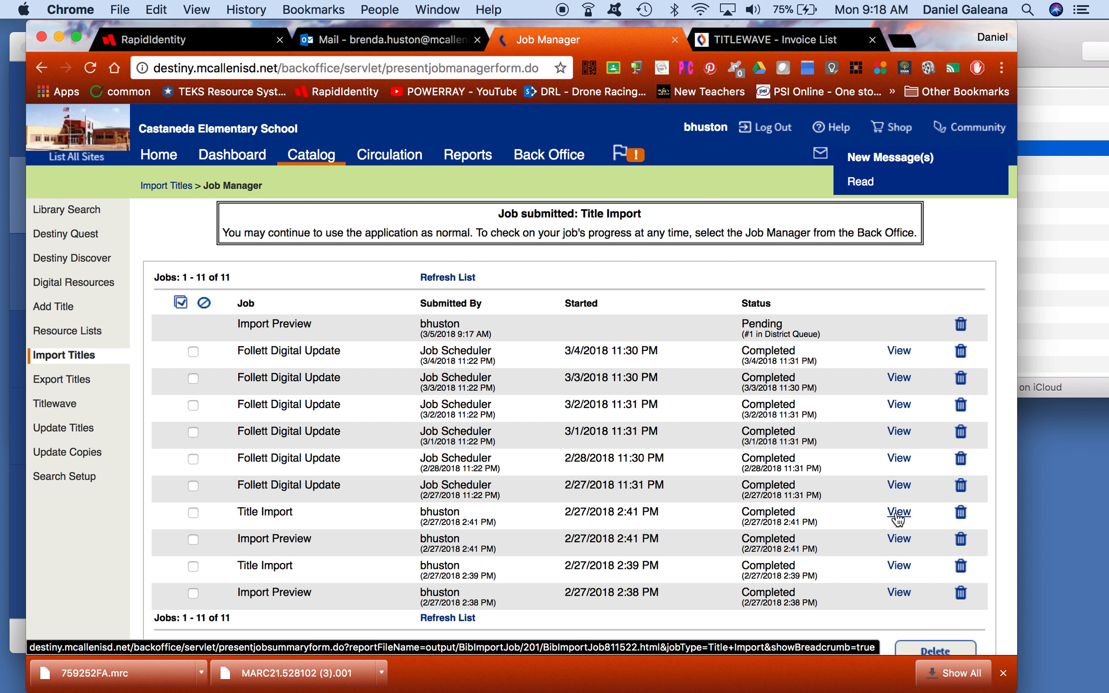
Step: Scroll through the 2/27 Import Preview job summary, then go back to the Job Manager list
left_click(899, 540)
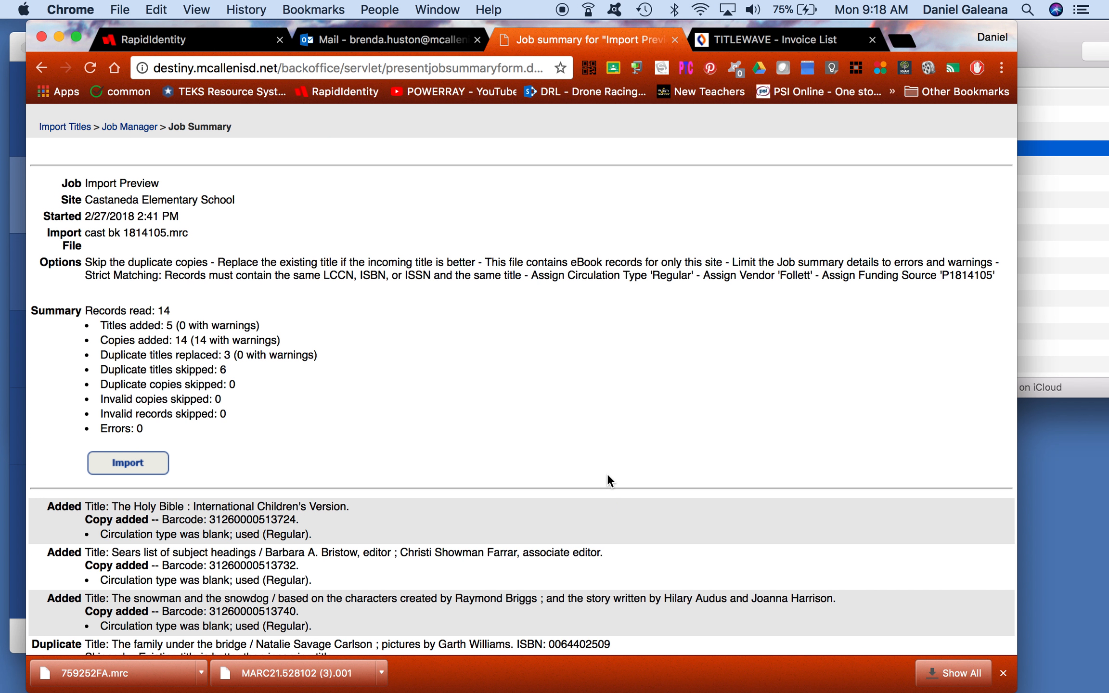
scroll(607, 476, "down", 5)
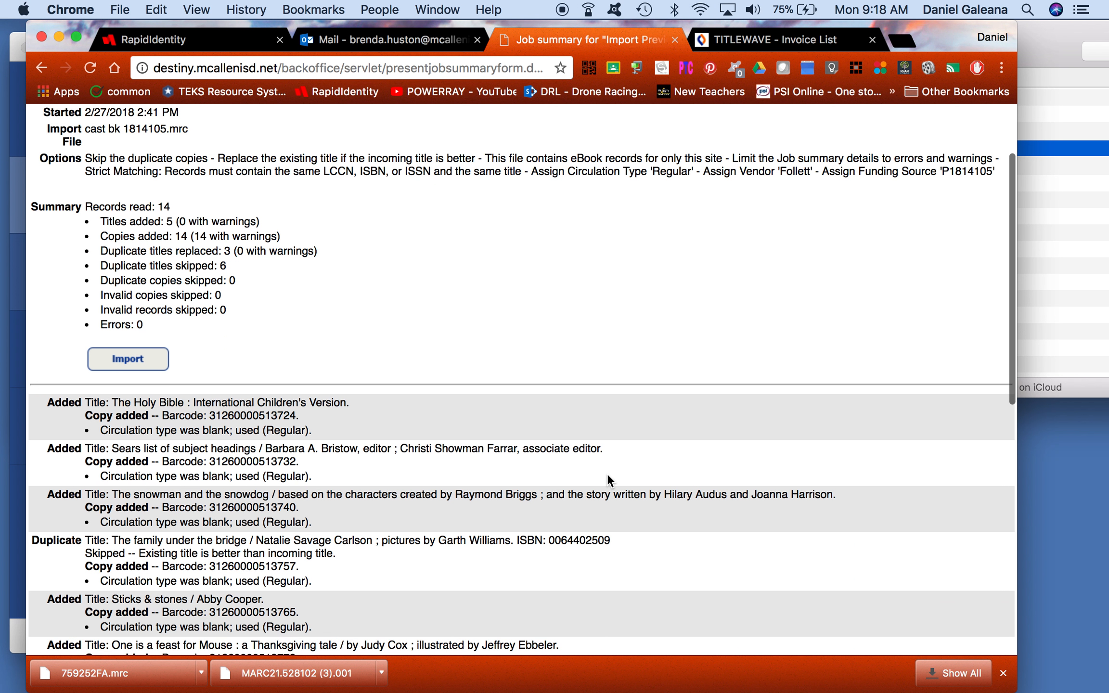
scroll(608, 475, "down", 6)
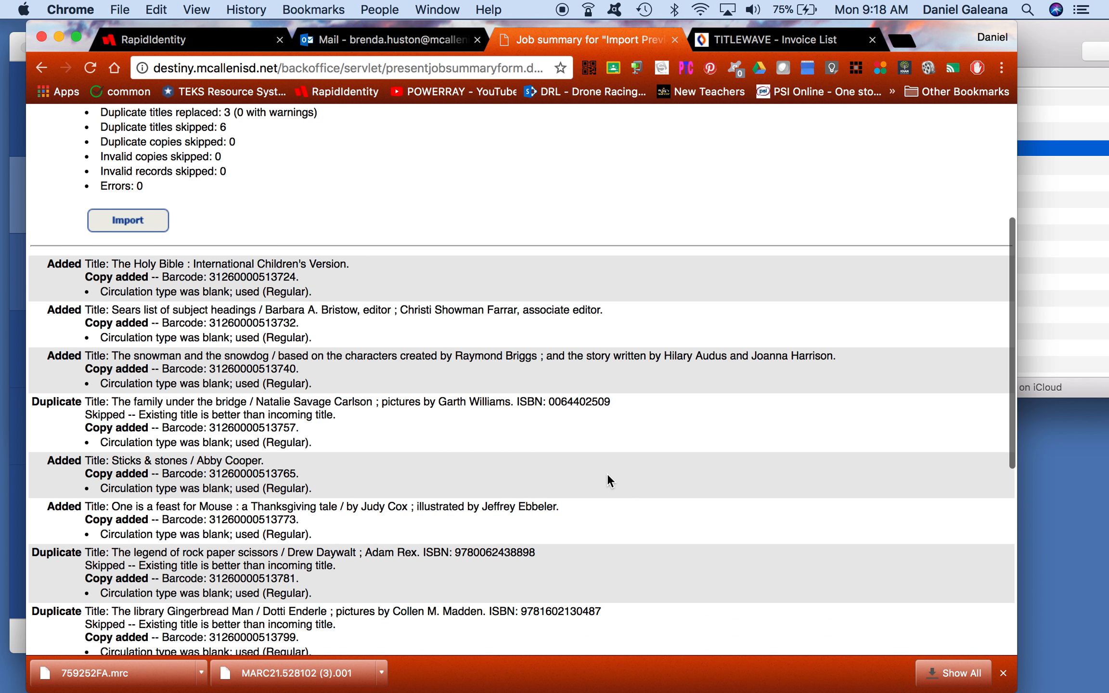
scroll(608, 477, "down", 3)
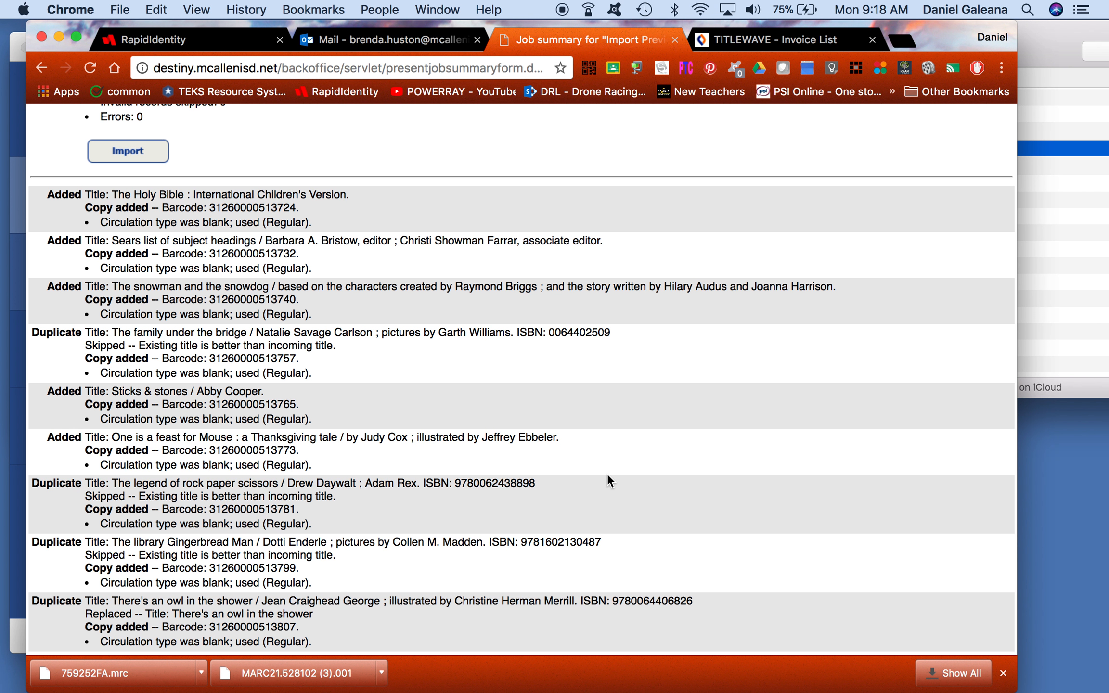
scroll(607, 473, "down", 15)
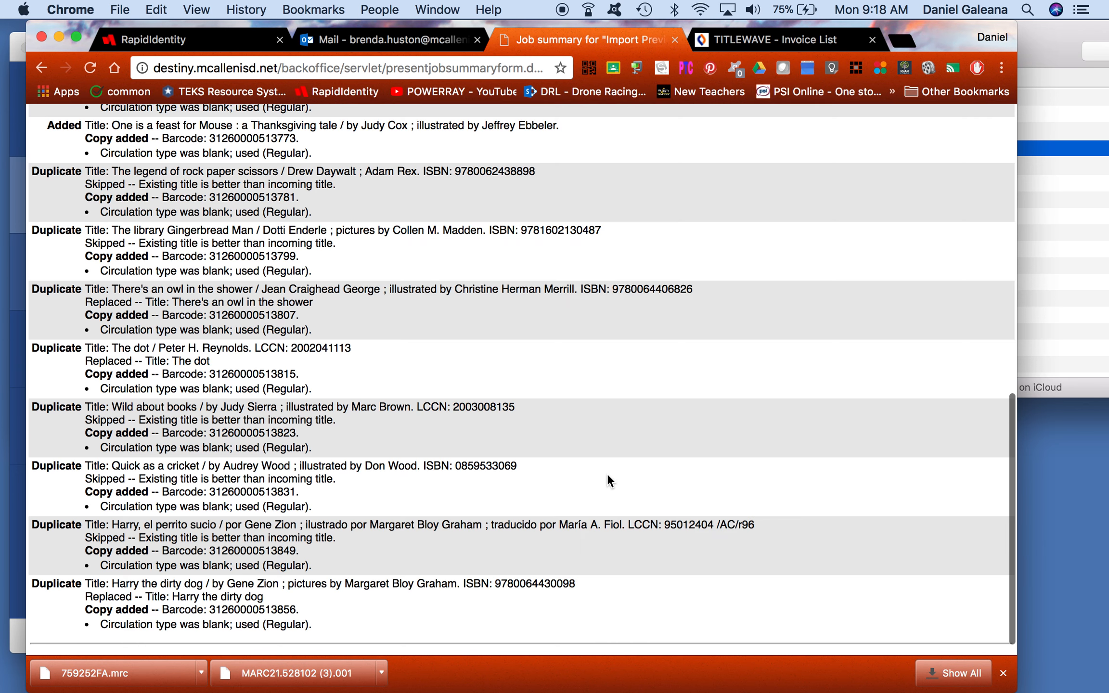
scroll(608, 474, "down", 1)
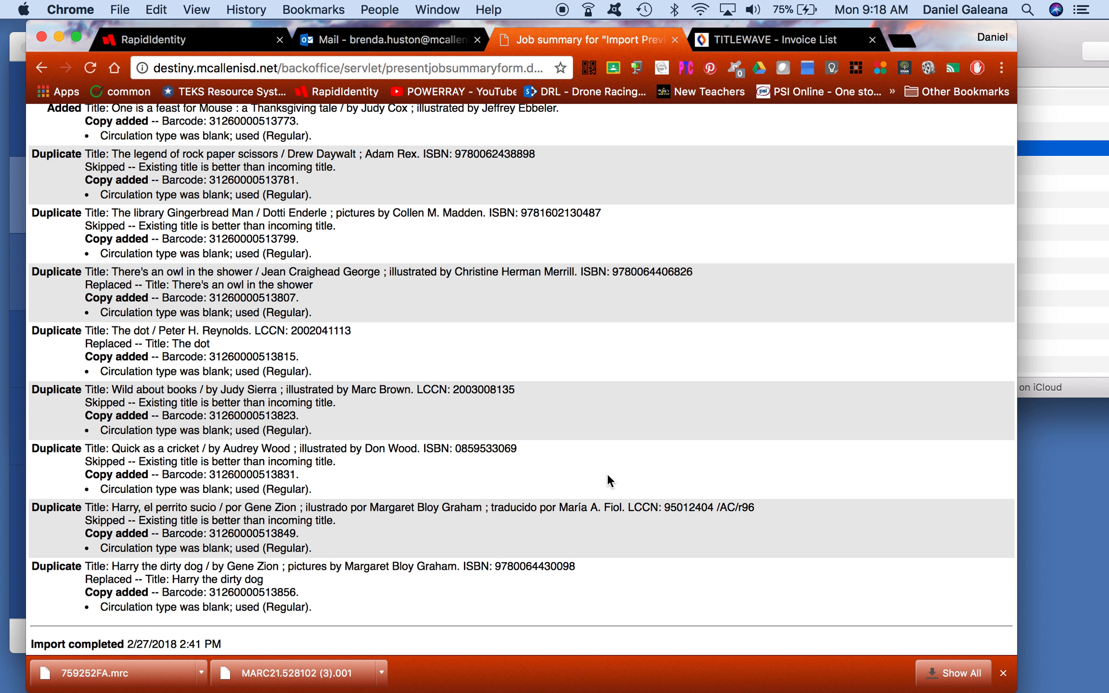
scroll(608, 476, "up", 5)
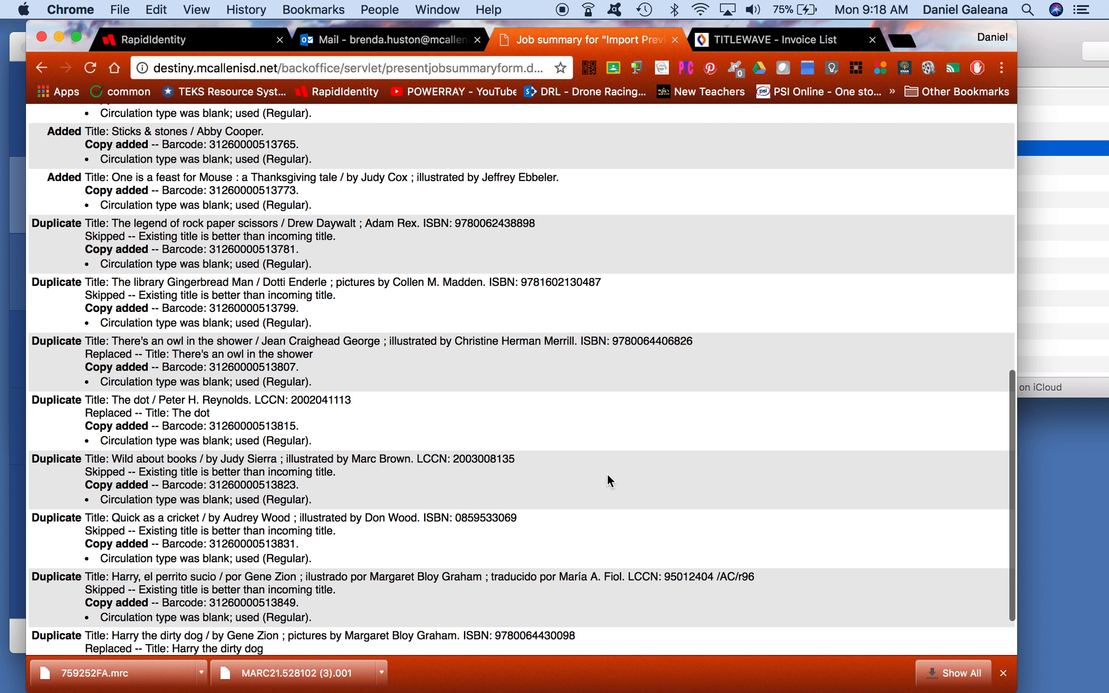
scroll(608, 473, "up", 7)
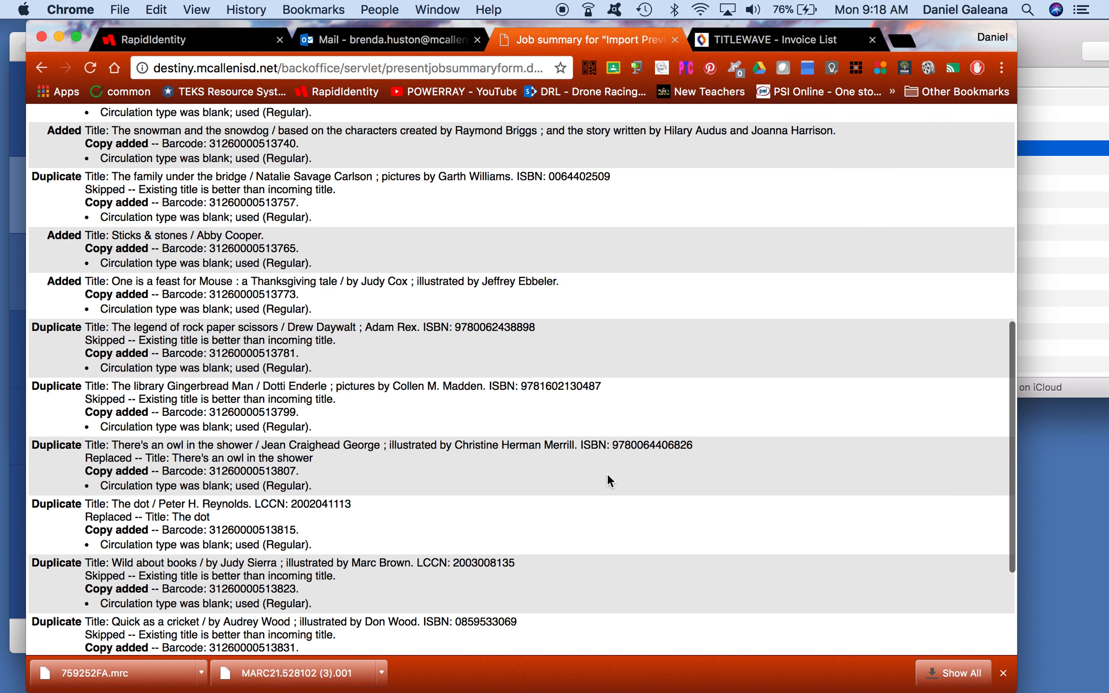
scroll(608, 474, "up", 5)
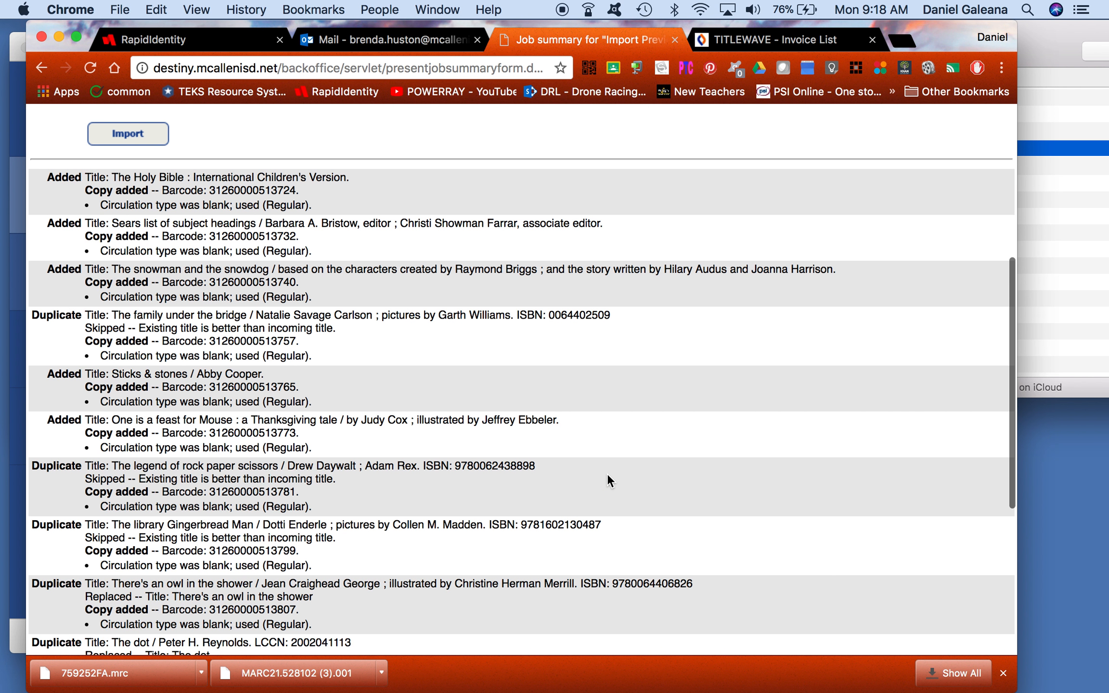
scroll(608, 474, "up", 7)
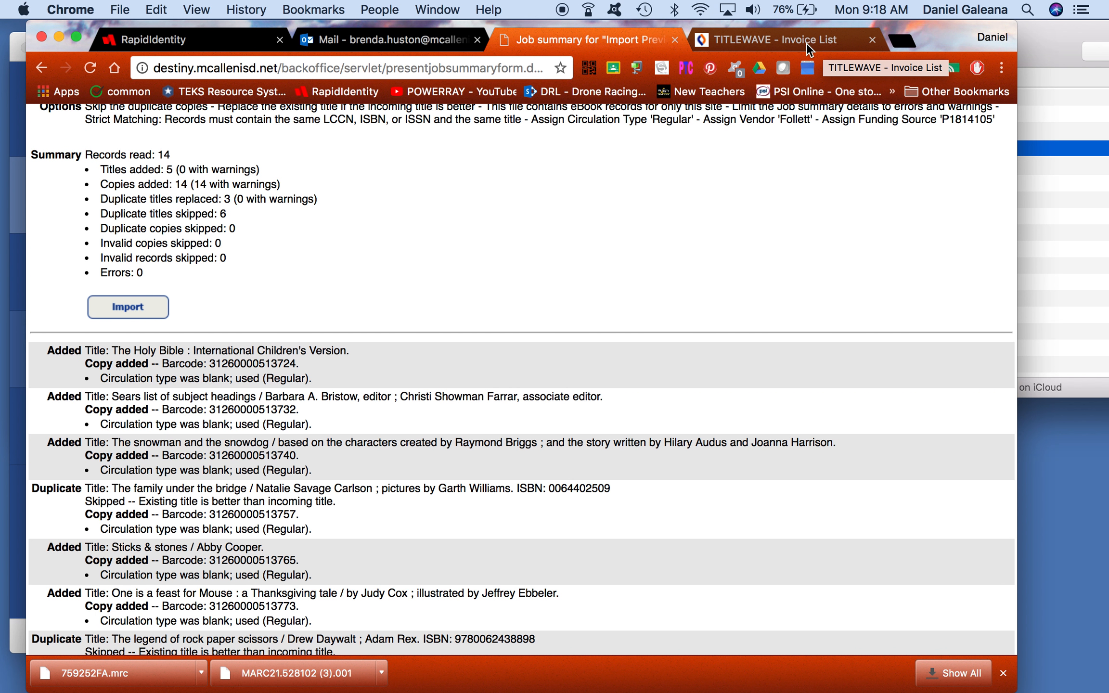
right_click(40, 66)
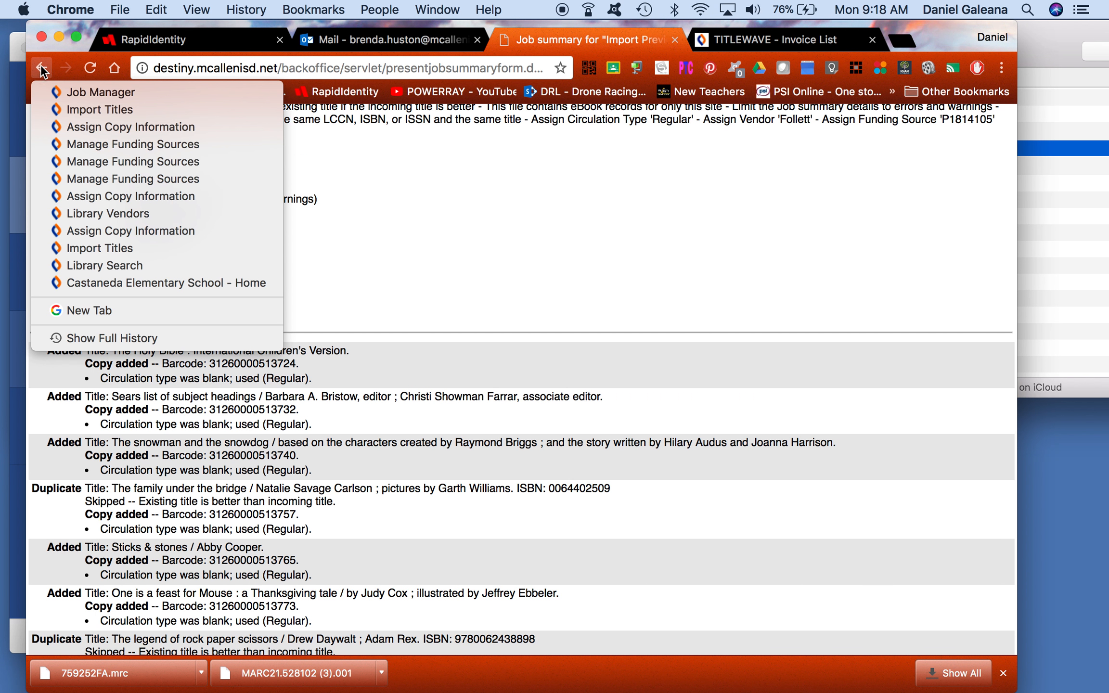
left_click(59, 94)
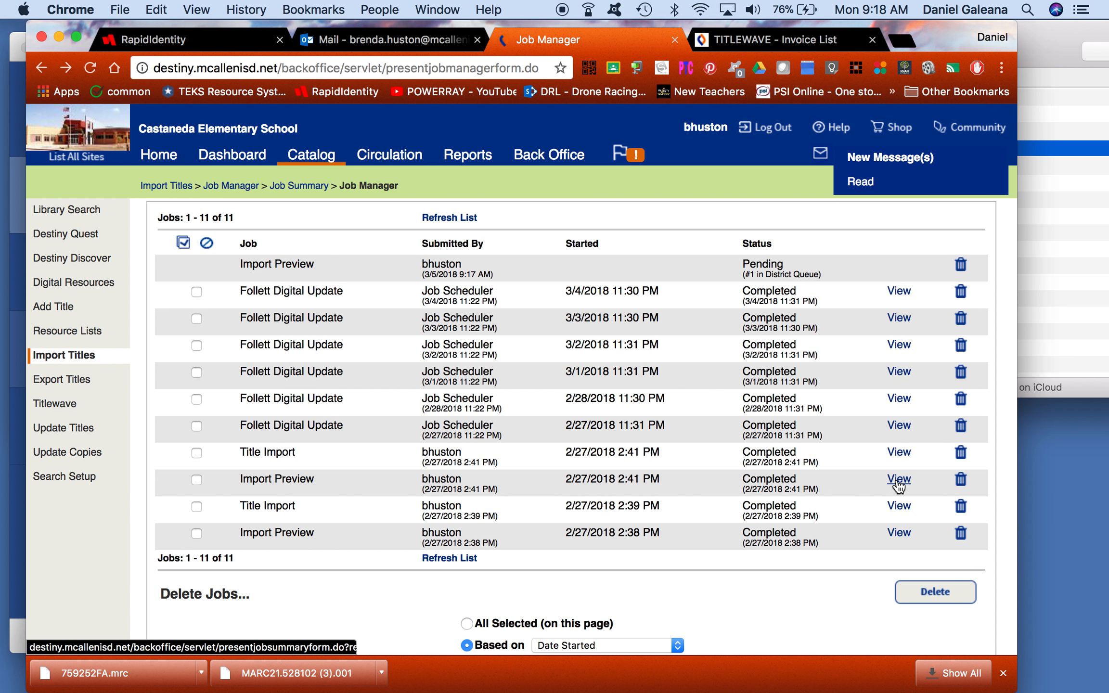
Step: Open and scroll through the completed Title Import job's summary
left_click(898, 456)
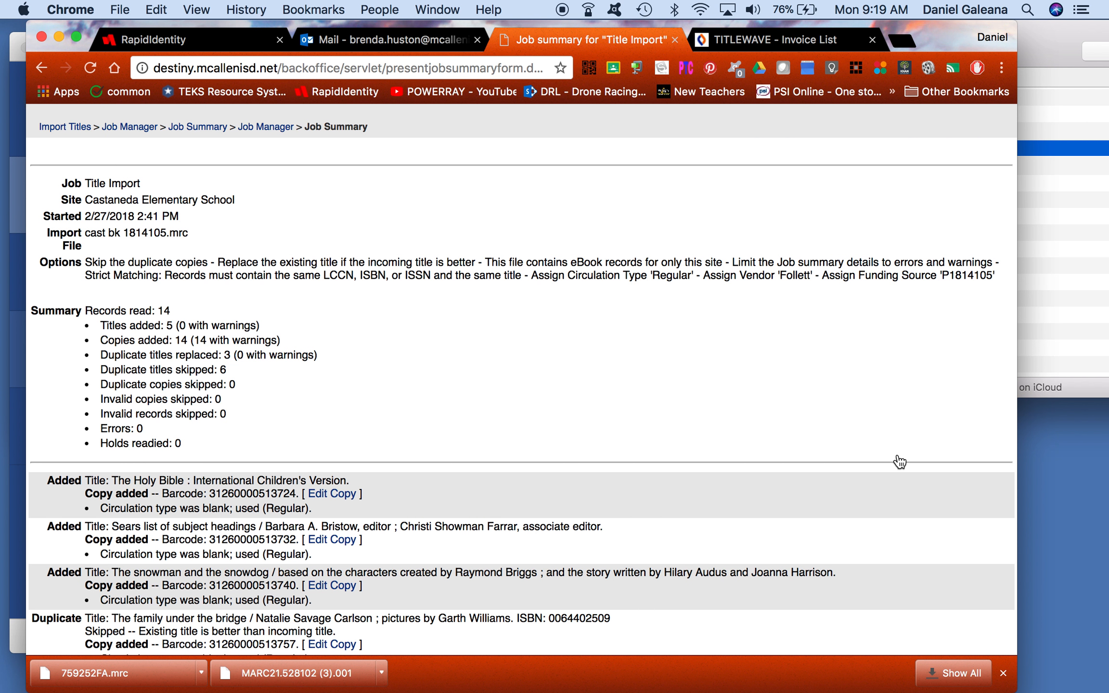
scroll(899, 461, "down", 5)
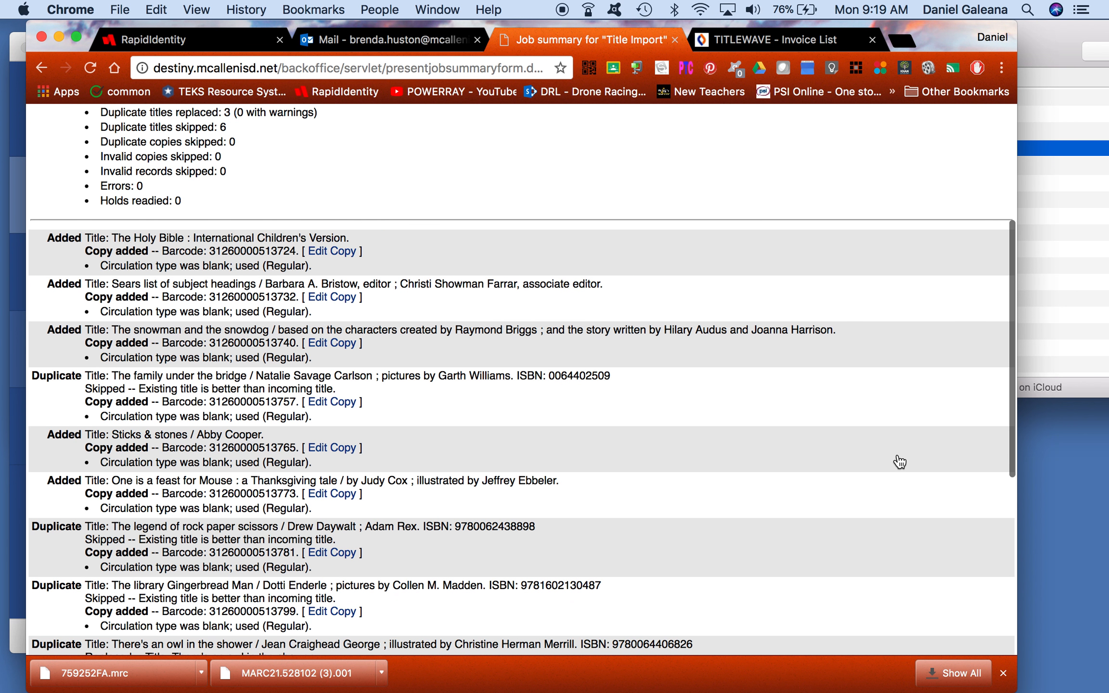
scroll(900, 461, "down", 1)
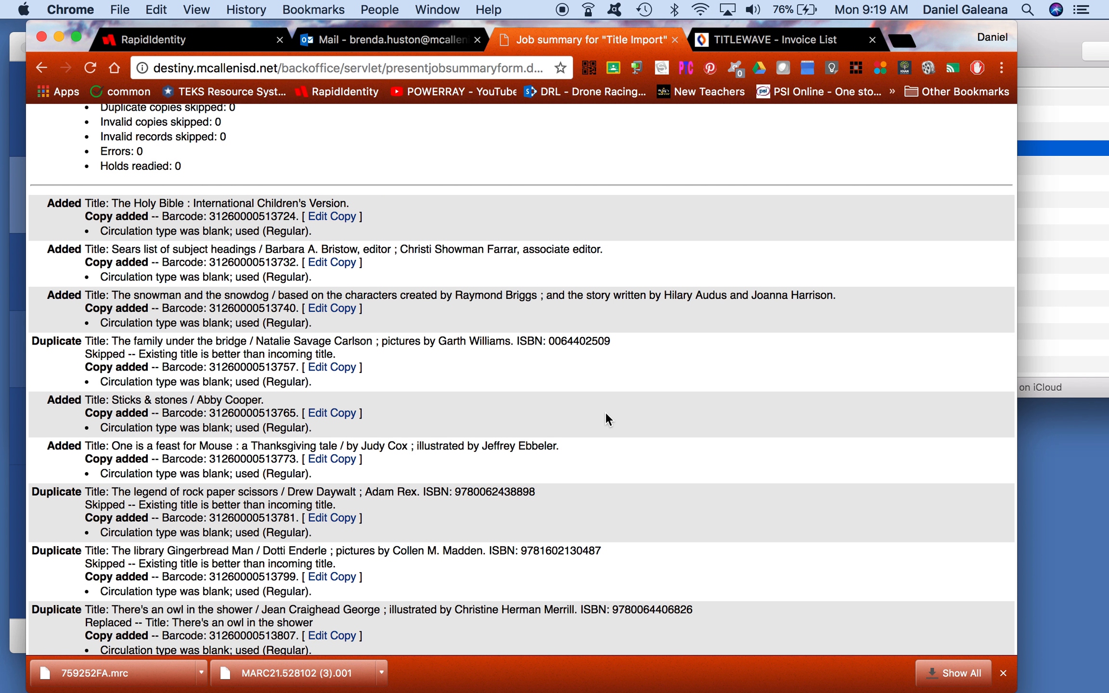
Step: Review and save the copy record for The family under the bridge
left_click(327, 368)
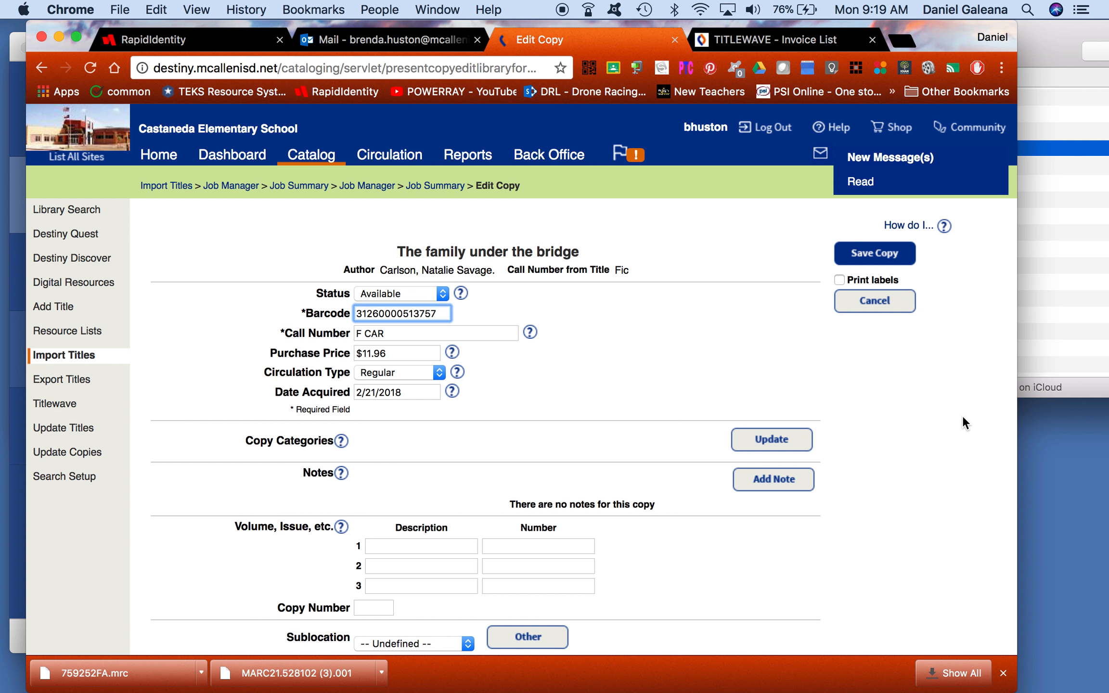
key("End")
left_click(443, 547)
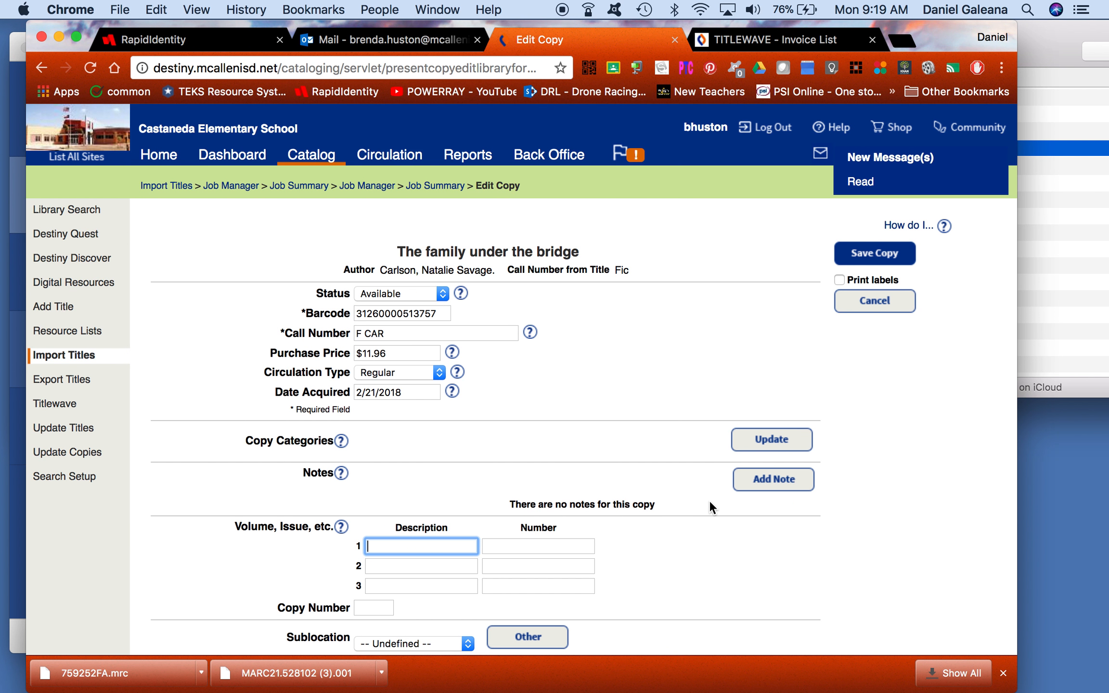
left_click(880, 262)
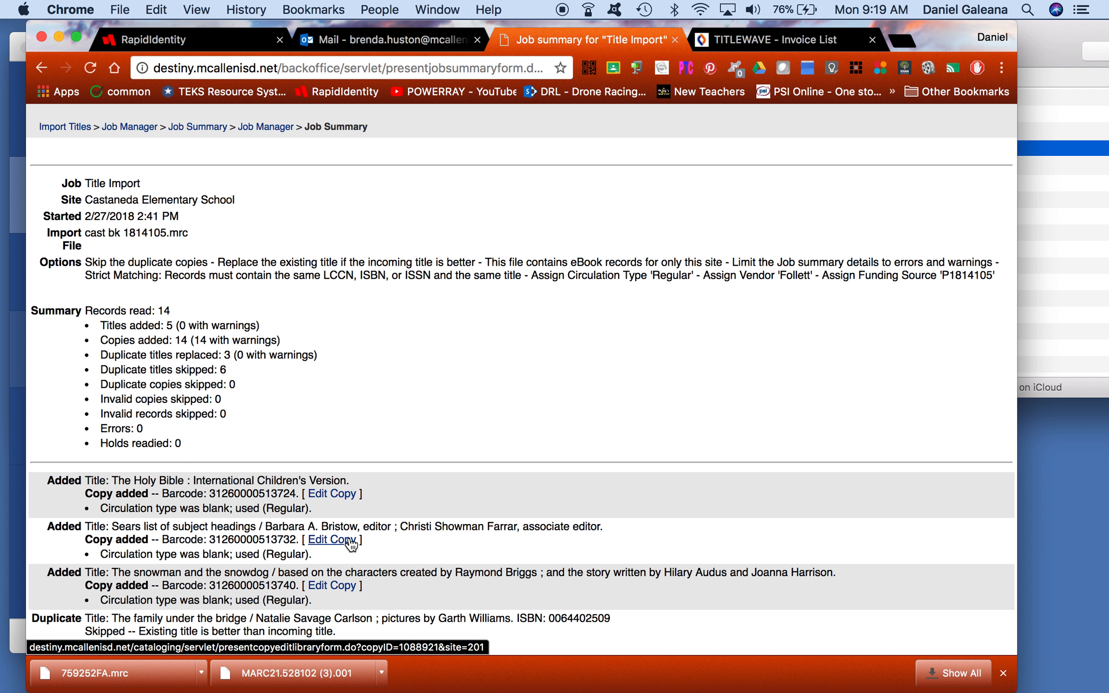
left_click(488, 442)
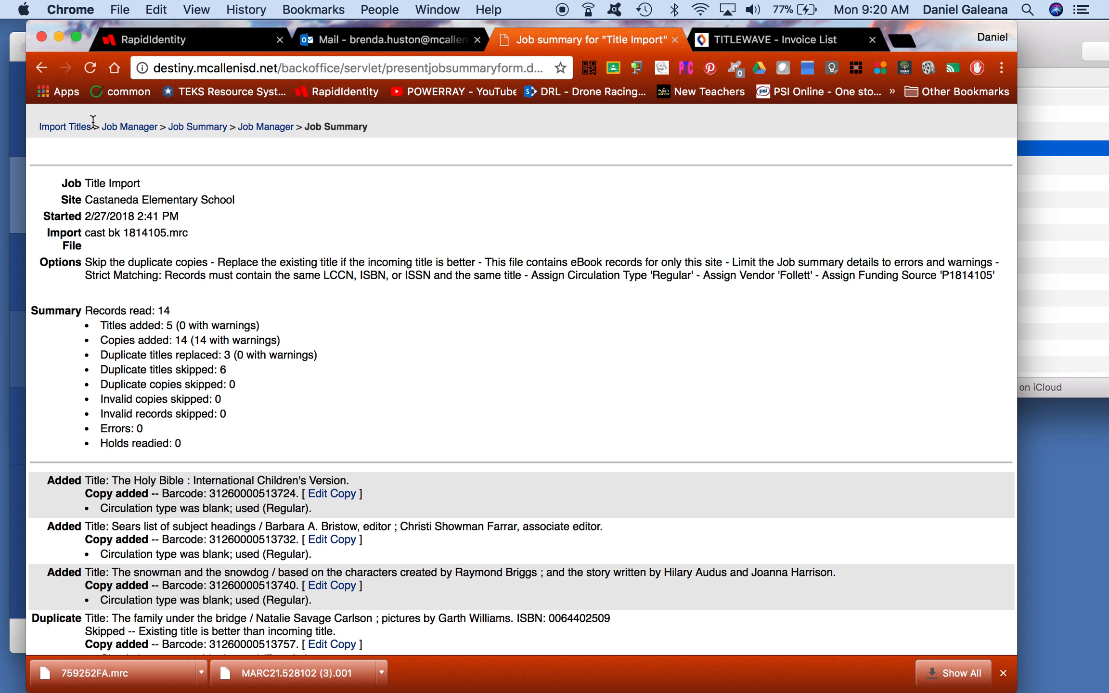
Step: Go back to Import Titles, then open the Castaneda Elementary Library Search page under Catalog
left_click(77, 130)
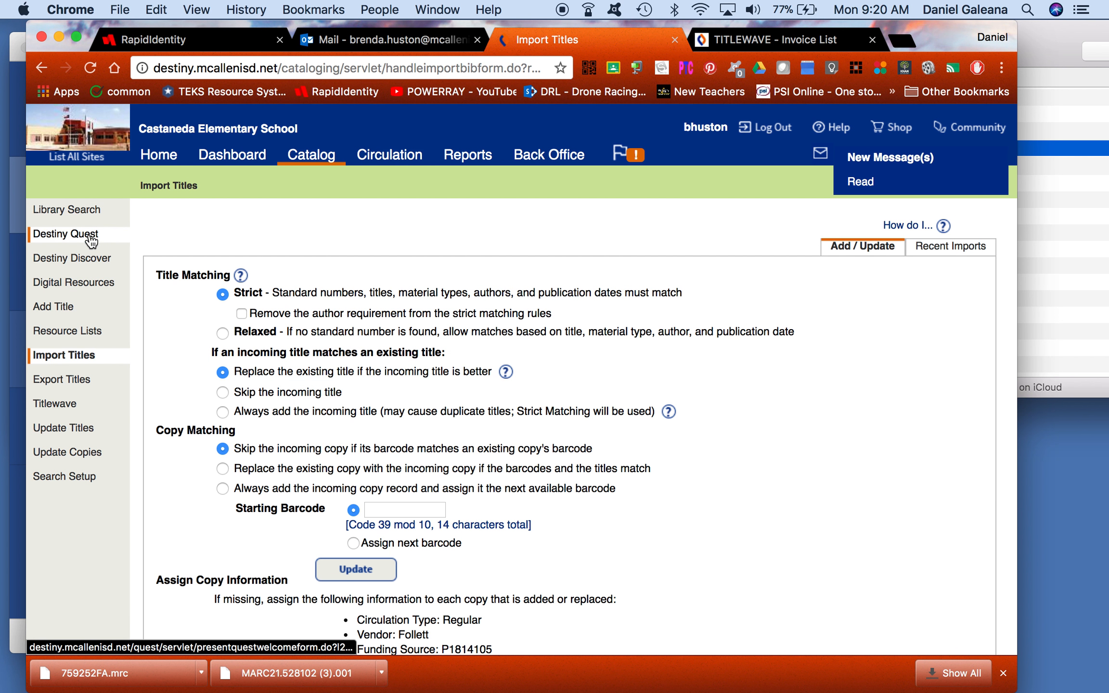
left_click(302, 155)
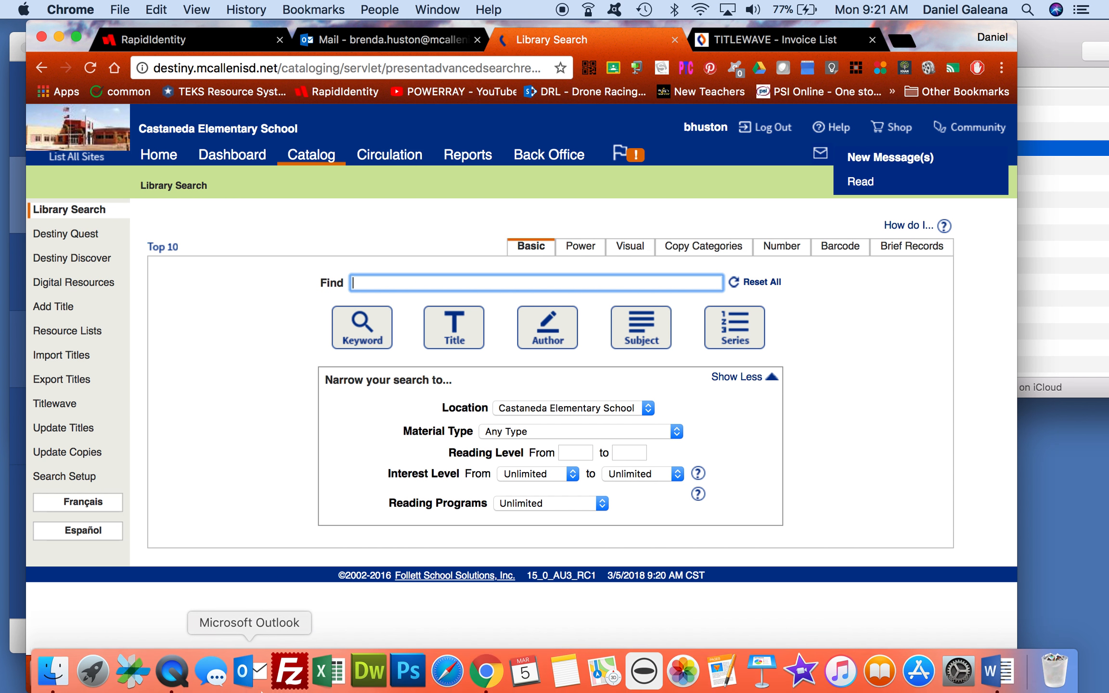
Step: Quit QuickTime Player to stop the screen recording and bring up the keep-document prompt
left_click(185, 674)
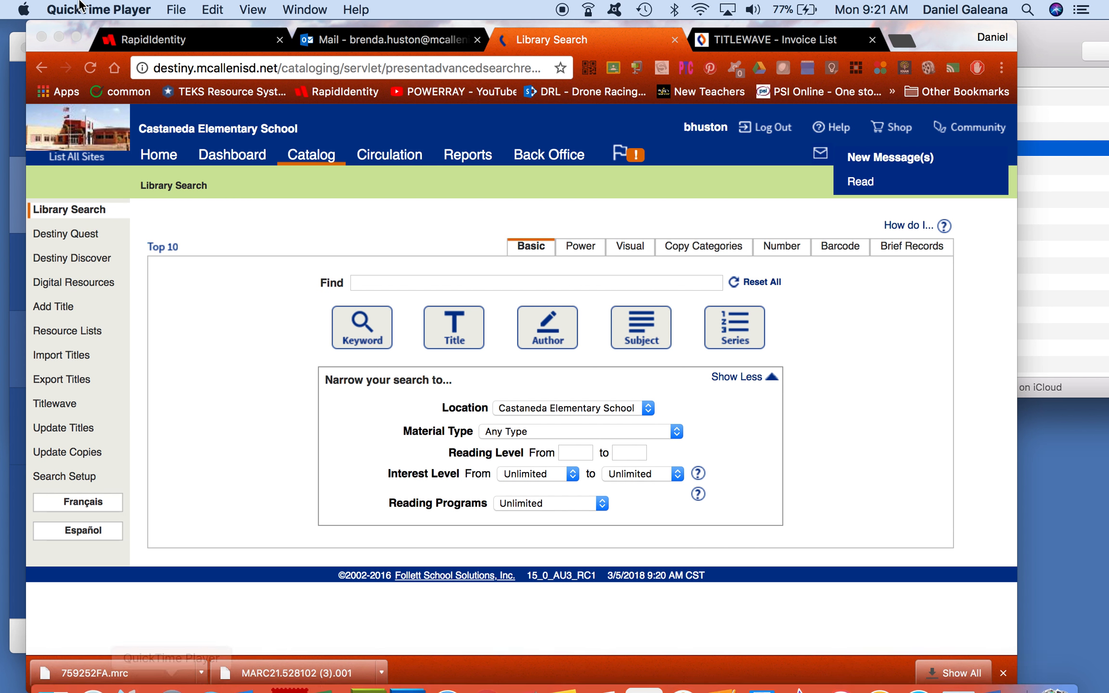
left_click(103, 14)
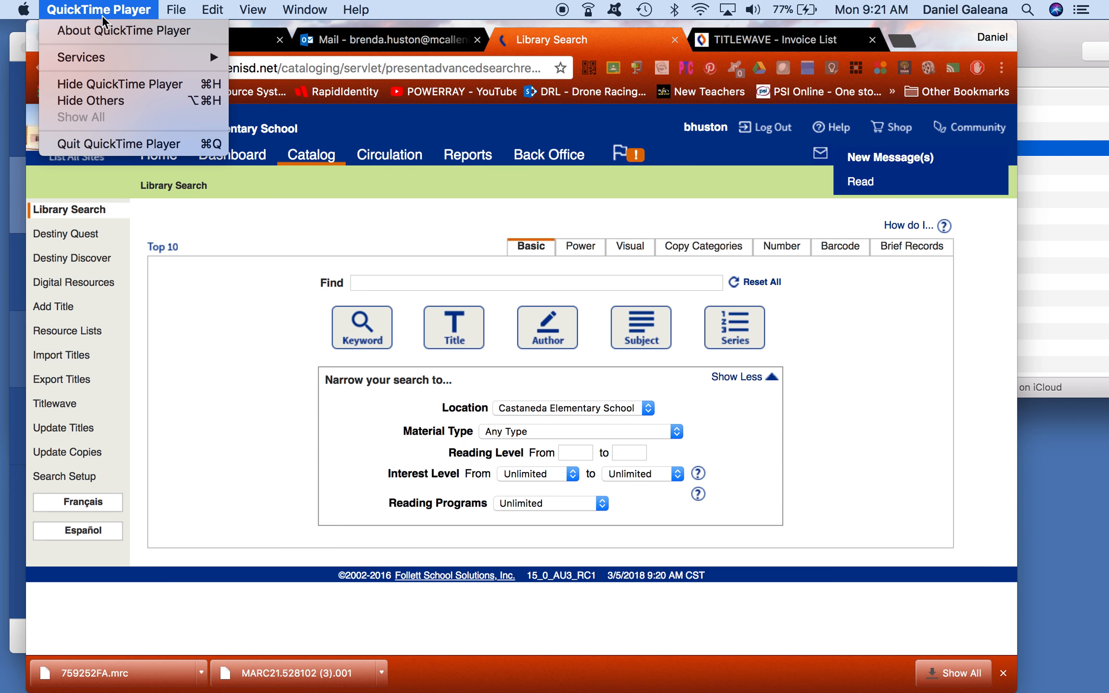
left_click(124, 144)
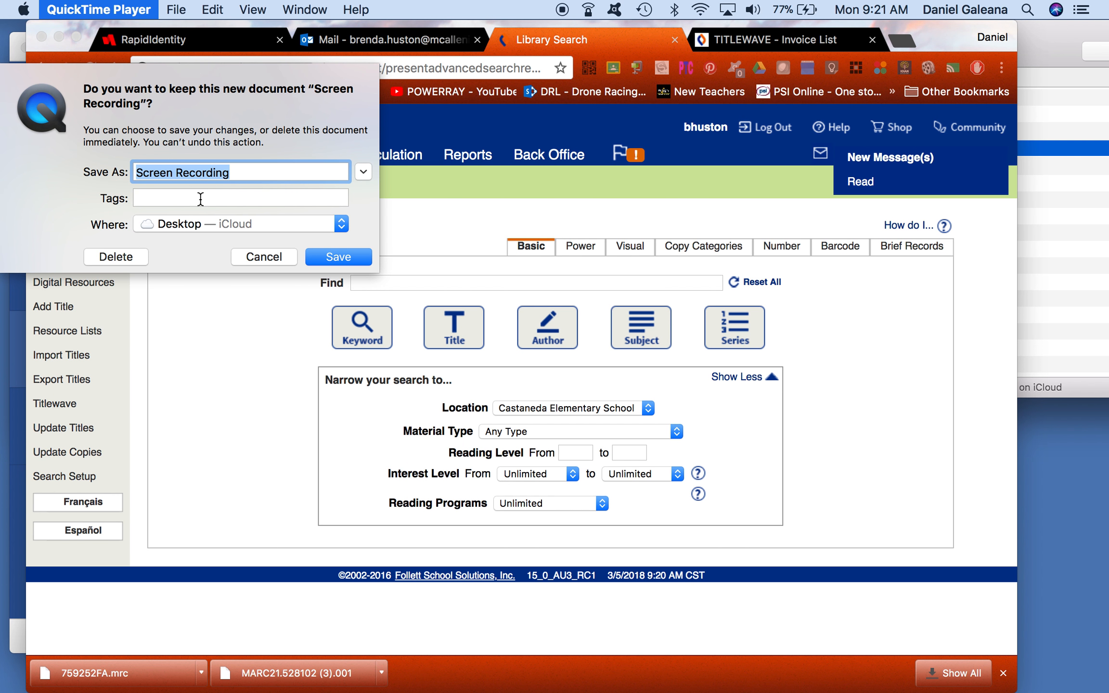